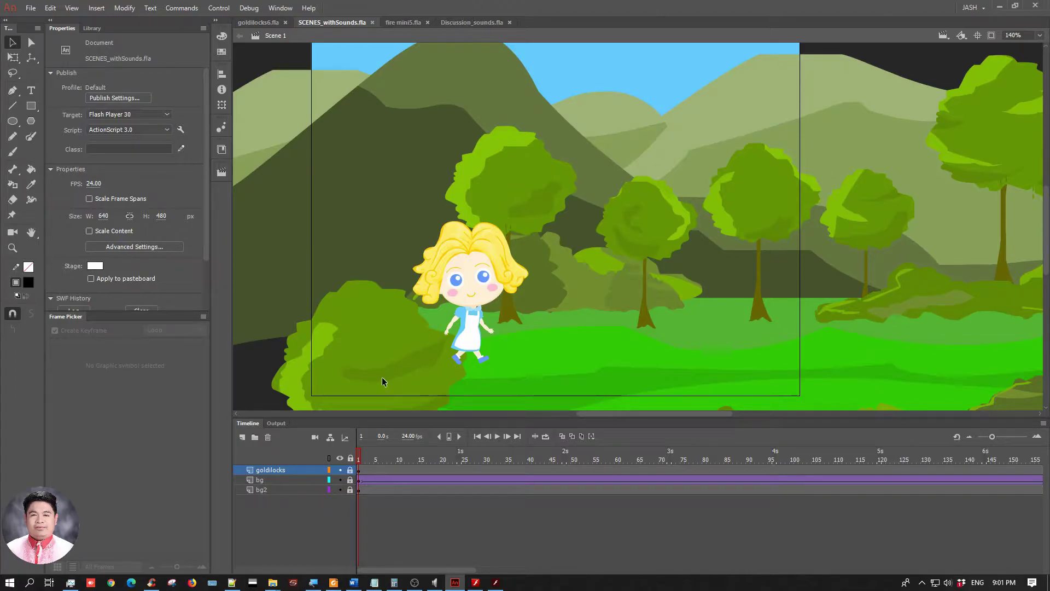
Review the audio files folder in File Explorer, selecting arguement-loop.wav through pixel_death.wav, then return to the animation document
mouse_move(273, 583)
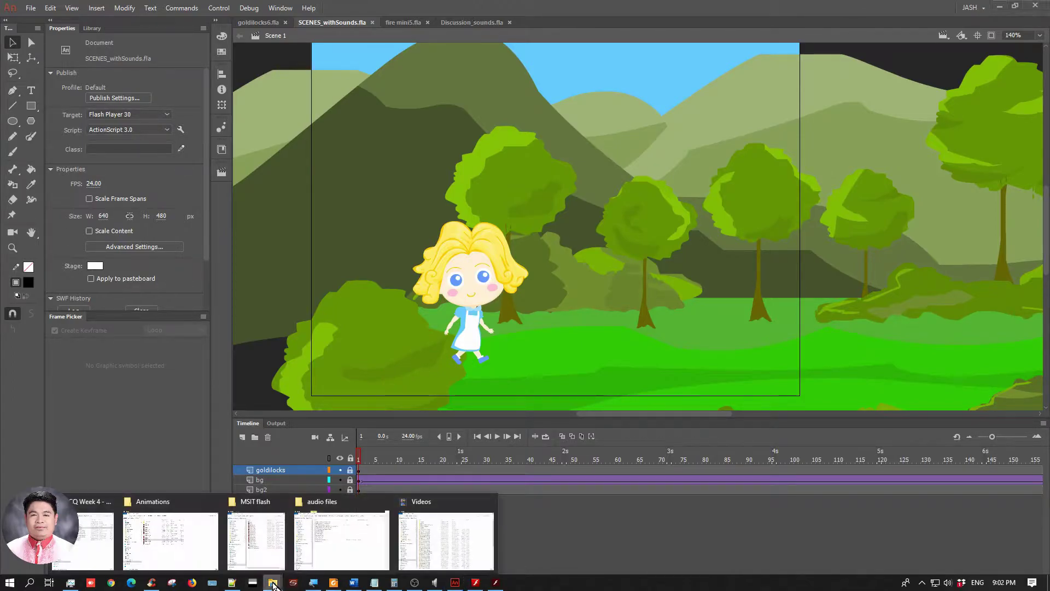
click(342, 541)
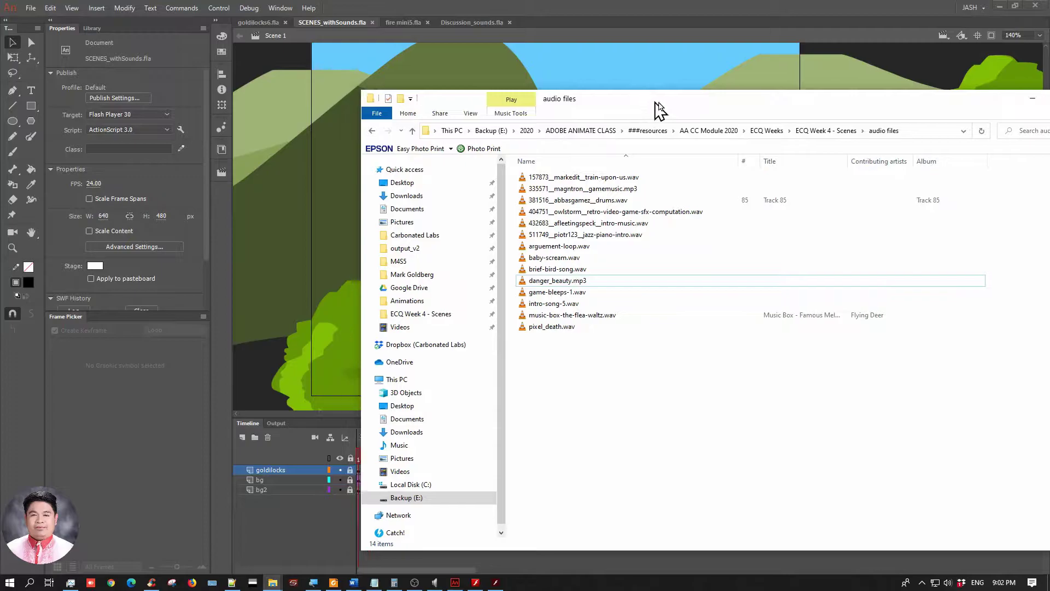
drag(655, 102, 704, 100)
drag(403, 89, 641, 81)
drag(919, 103, 833, 62)
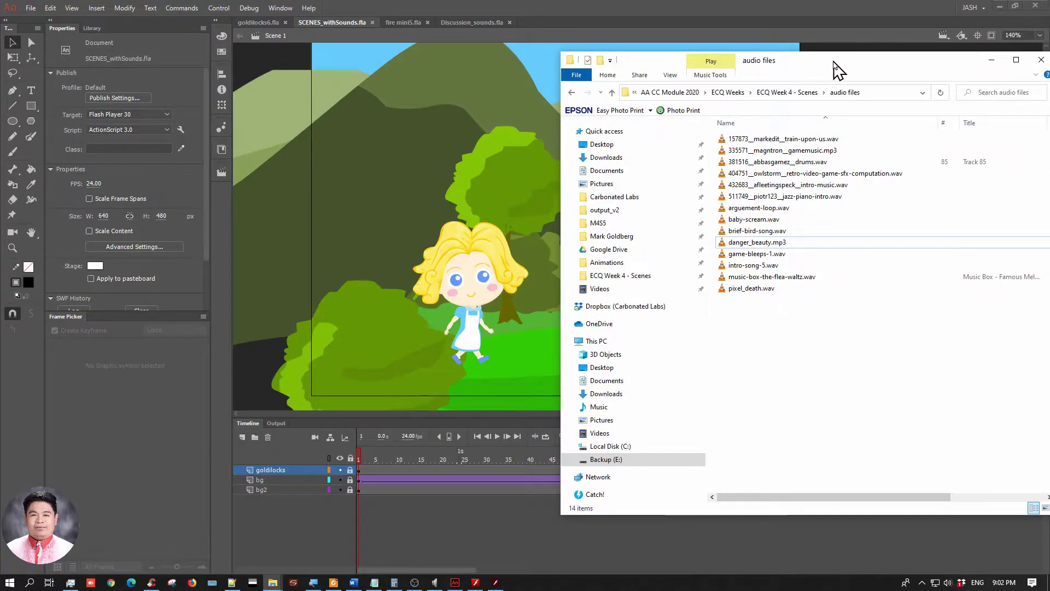
drag(834, 61, 827, 75)
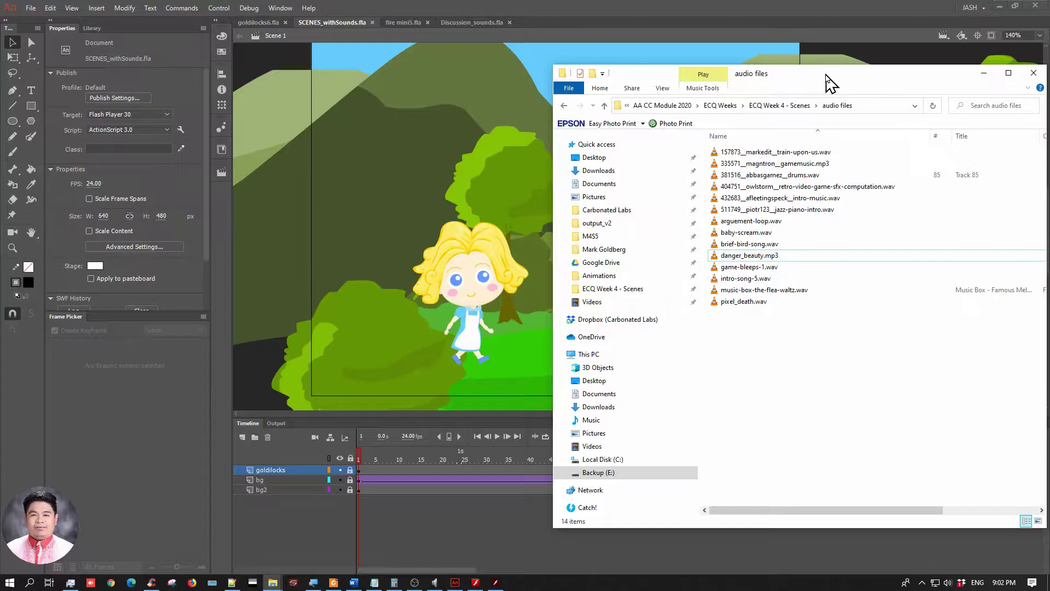
drag(883, 339, 723, 219)
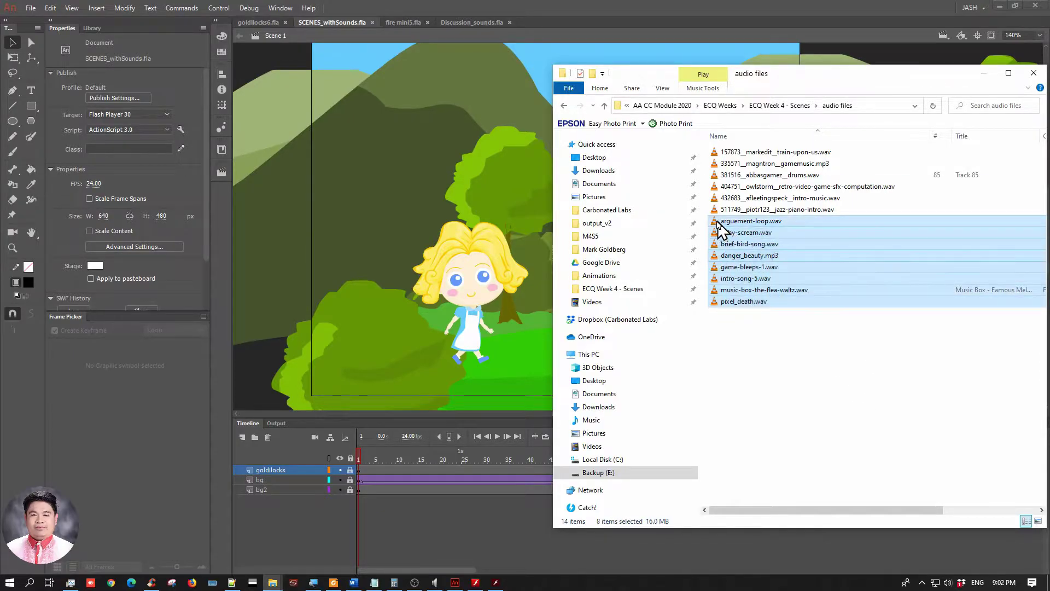
click(615, 1)
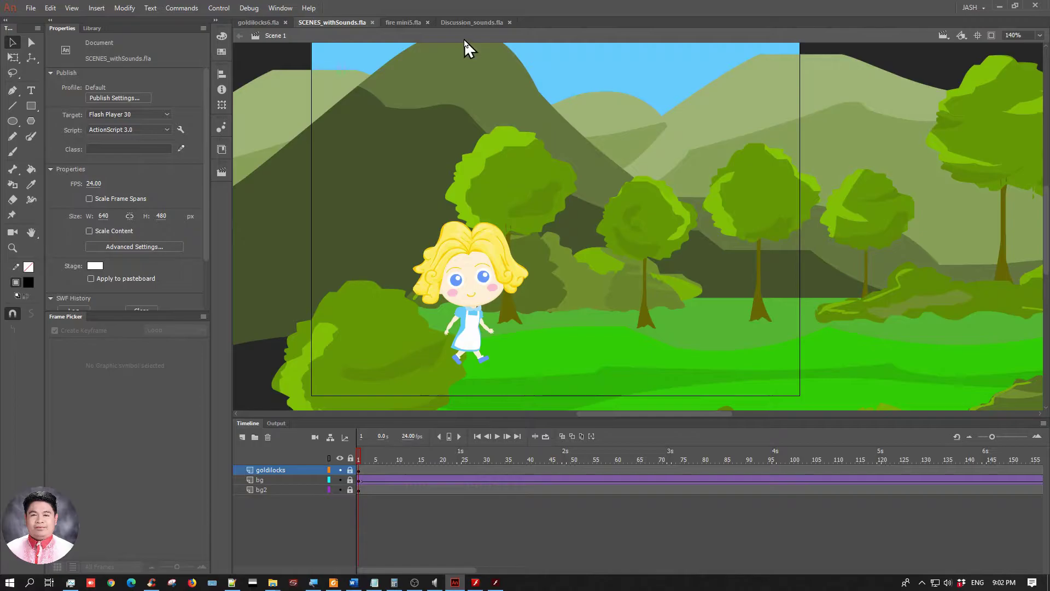
Switch to Discussion_sounds.fla and examine its notes on adding sounds, highlighting the line "2. Modify publish settings"
click(471, 27)
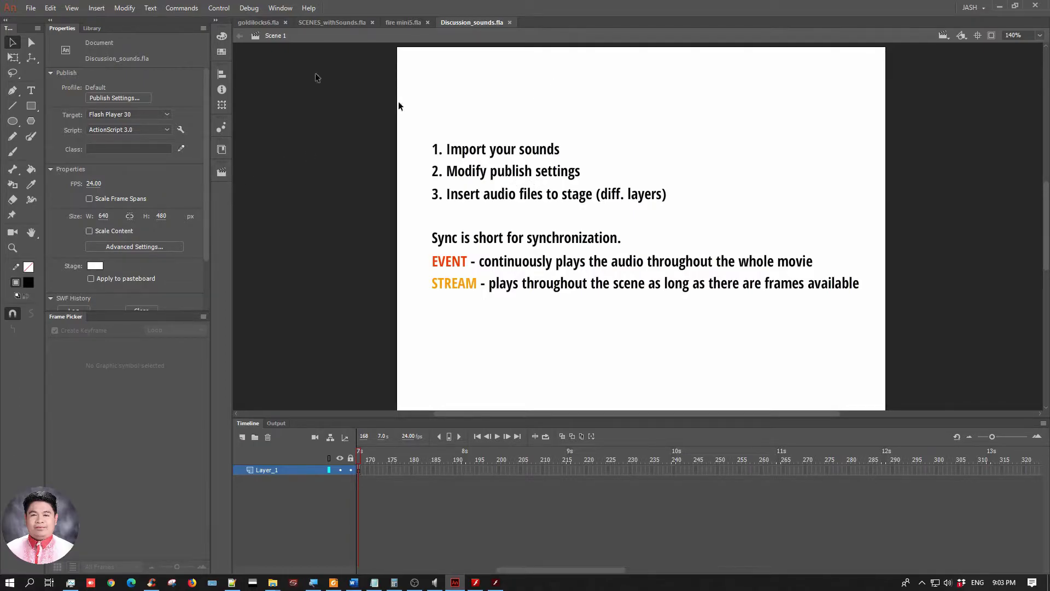
click(33, 92)
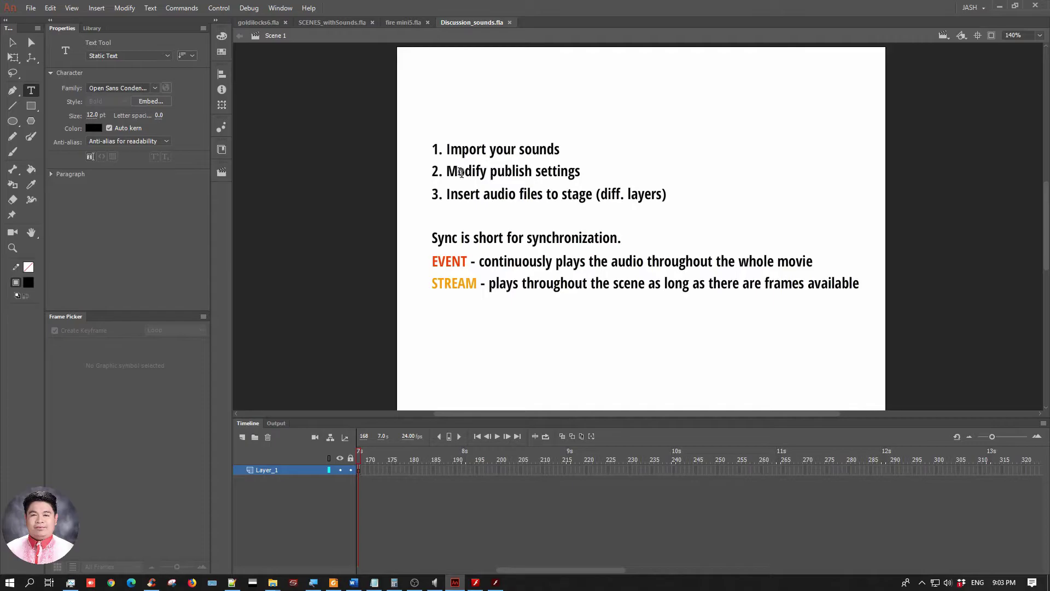
drag(430, 168, 633, 172)
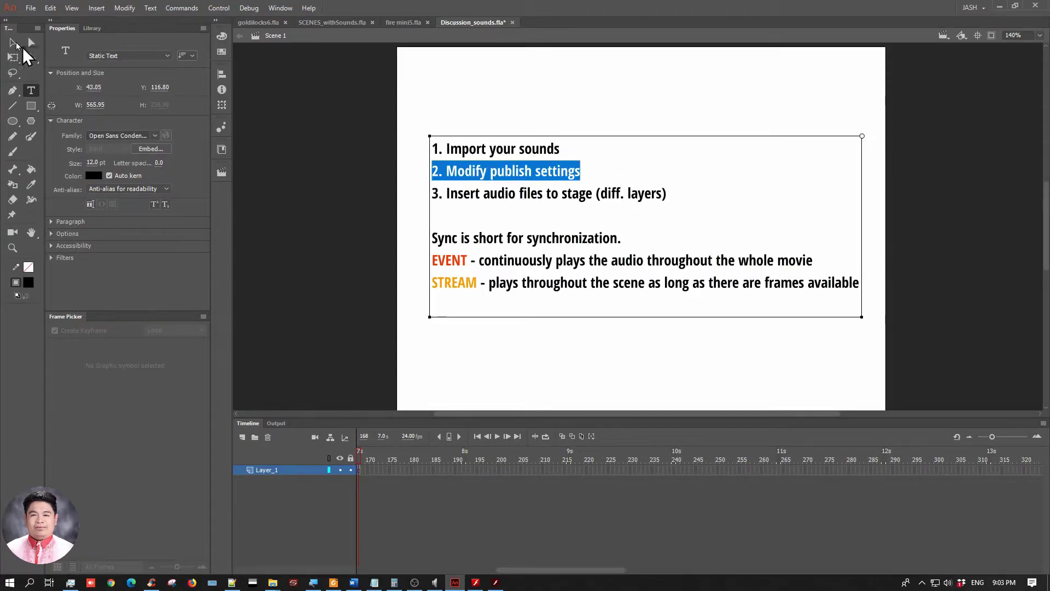
click(10, 44)
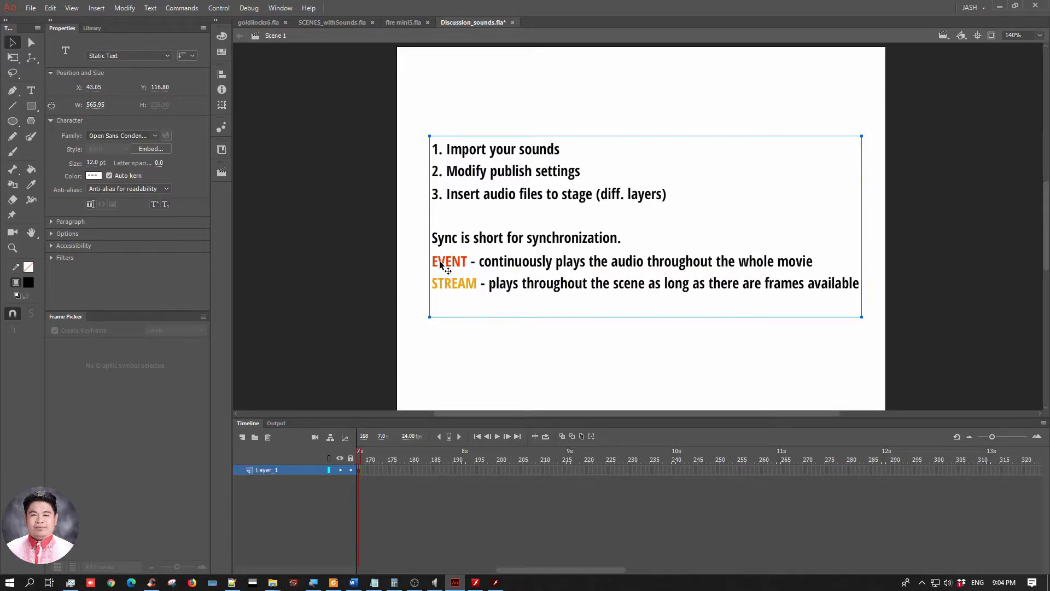
click(377, 247)
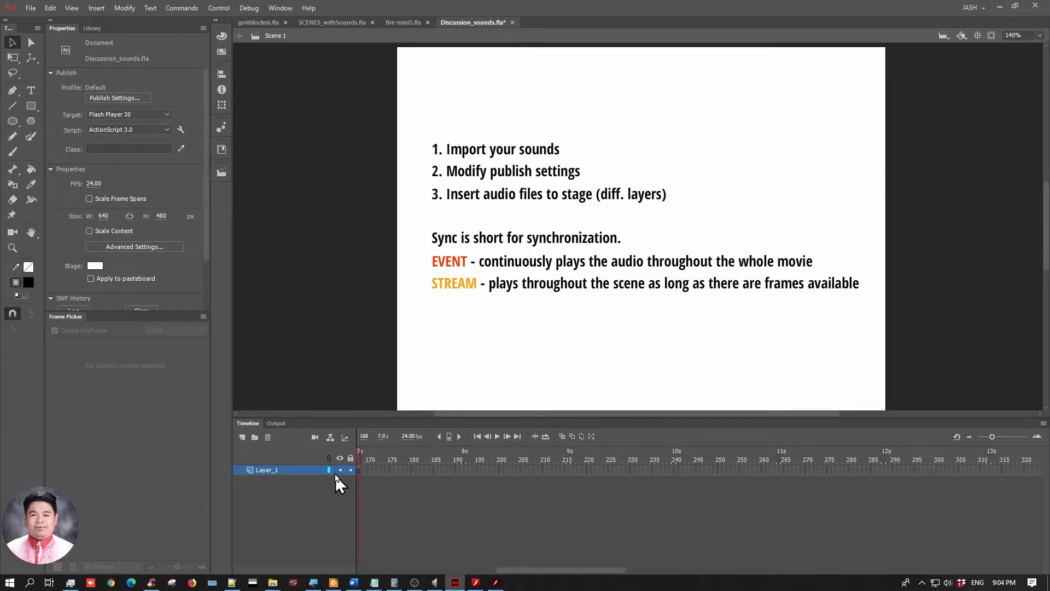
Add a new layer above Layer_1 in the timeline and name it sound1
drag(541, 572, 336, 574)
click(242, 436)
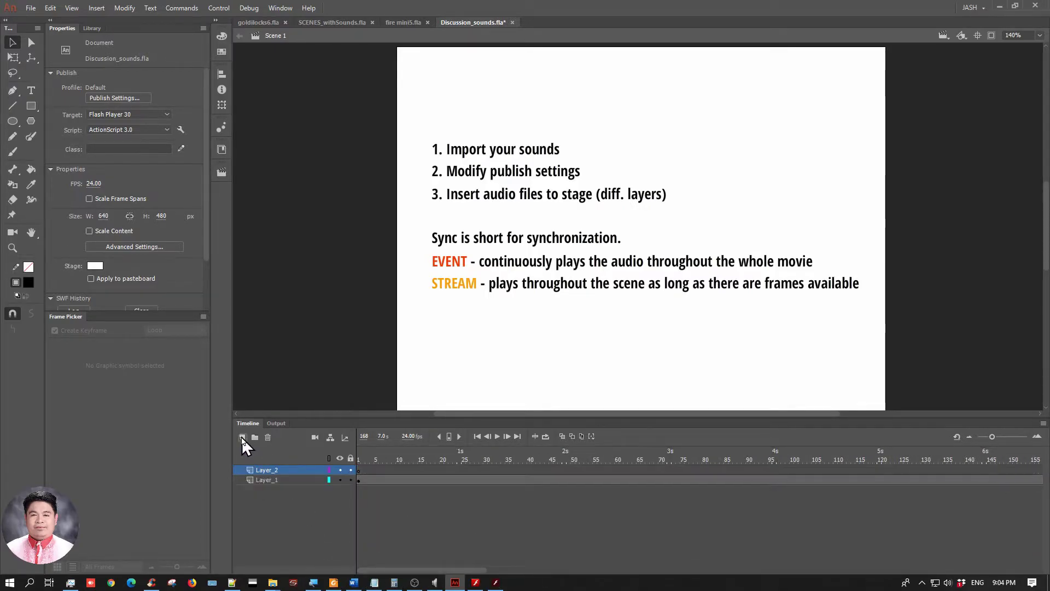
double_click(271, 469)
text(sound1q)
key(BackSpace)
key(Return)
click(439, 538)
Import the eight audio files from arguement-loop.wav to pixel_death.wav into the library without replacing existing items
click(31, 8)
mouse_move(96, 169)
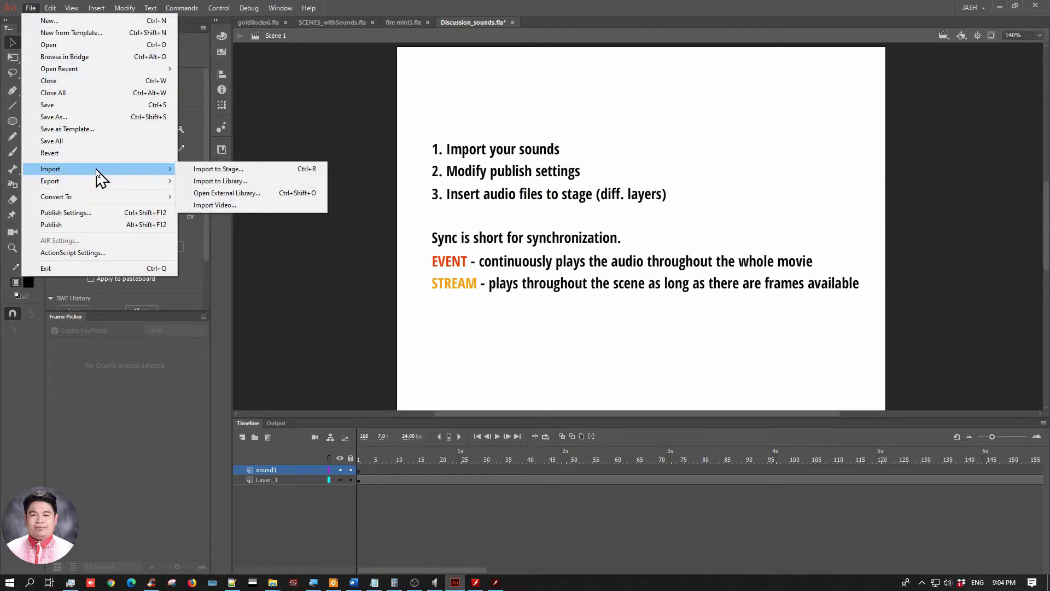
click(258, 181)
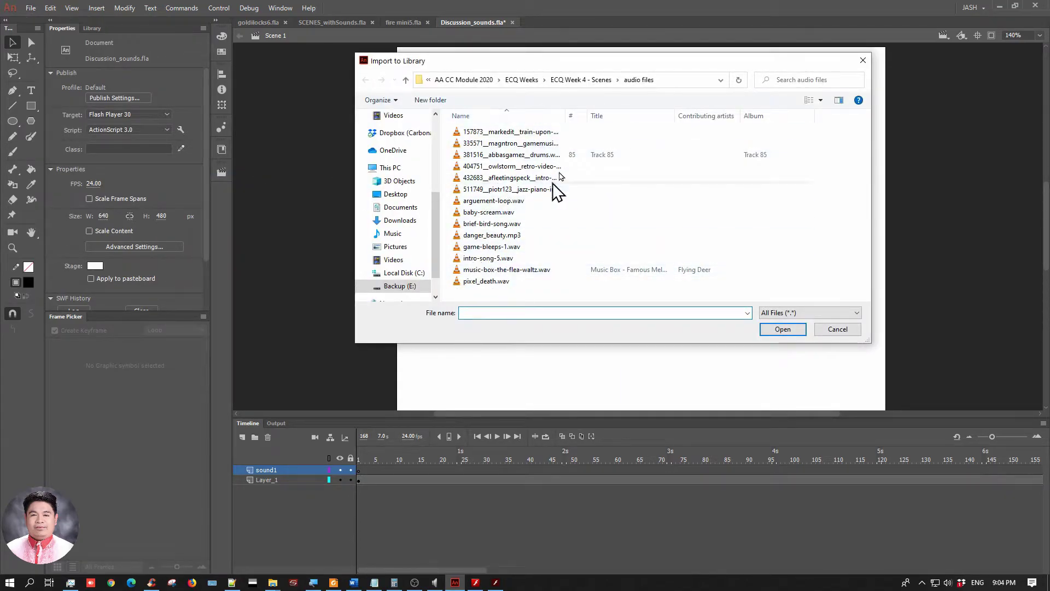
drag(549, 292, 475, 204)
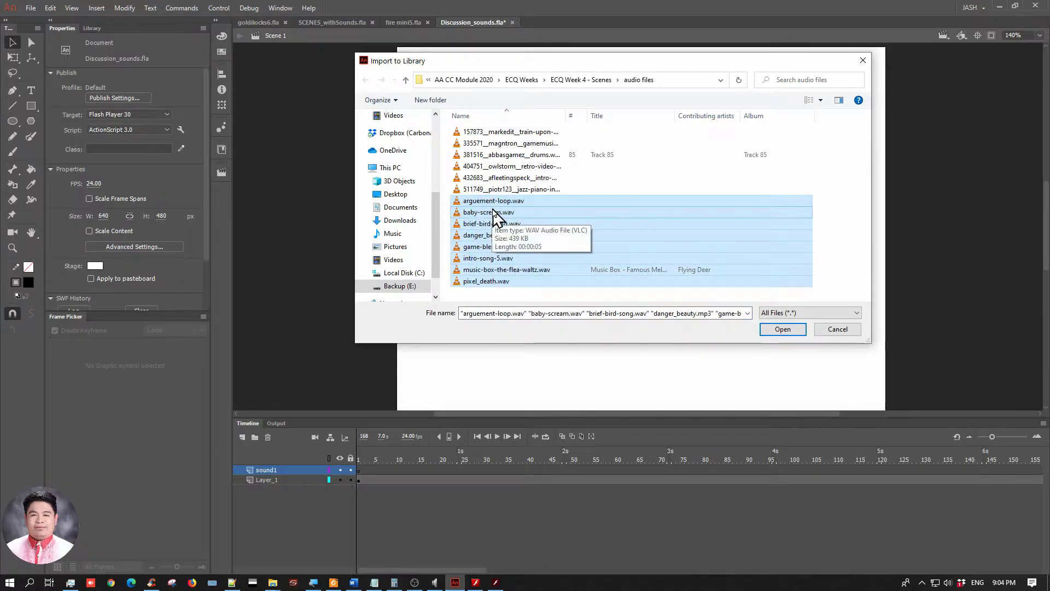
click(783, 331)
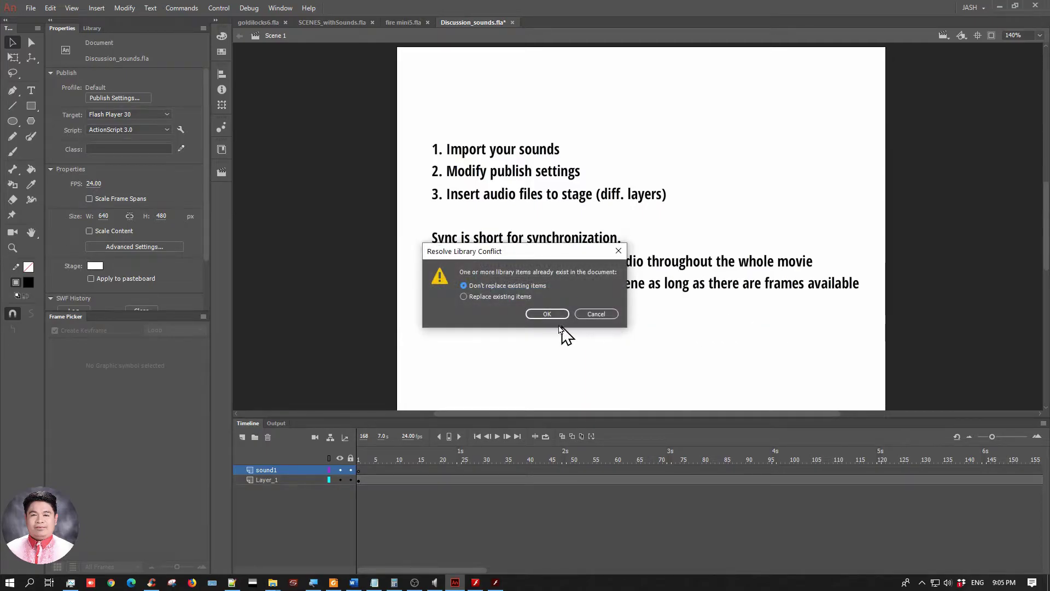
click(538, 315)
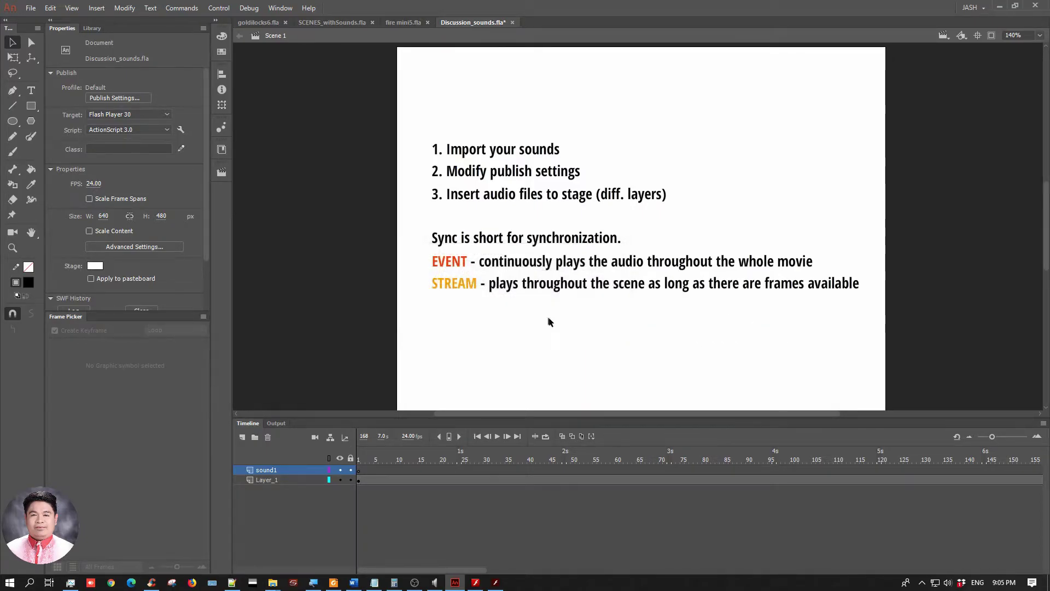
Check the imported sounds in the library and view the document's publish settings without changing them
click(92, 28)
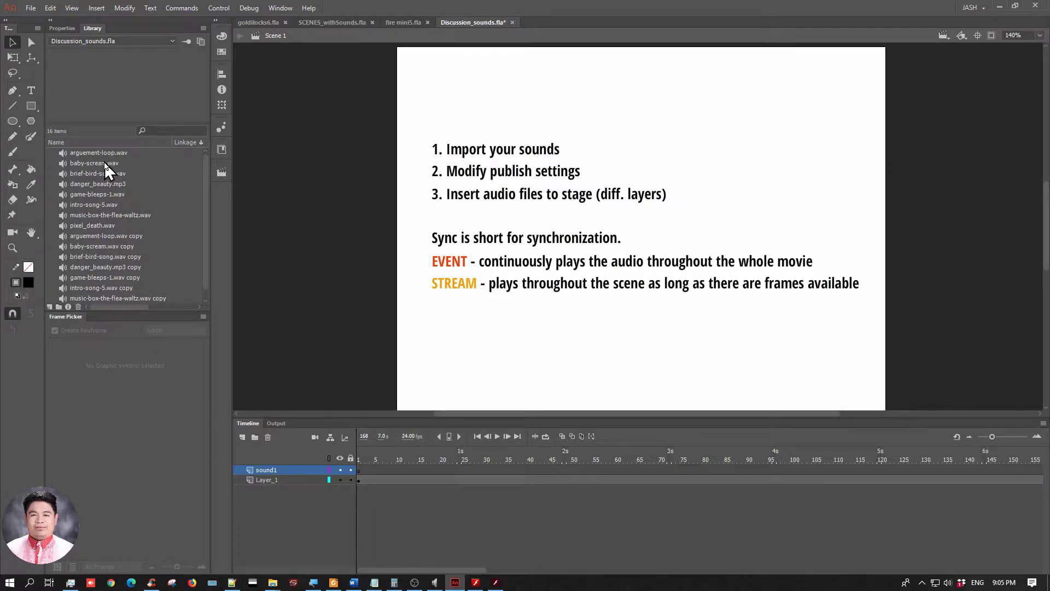
click(31, 9)
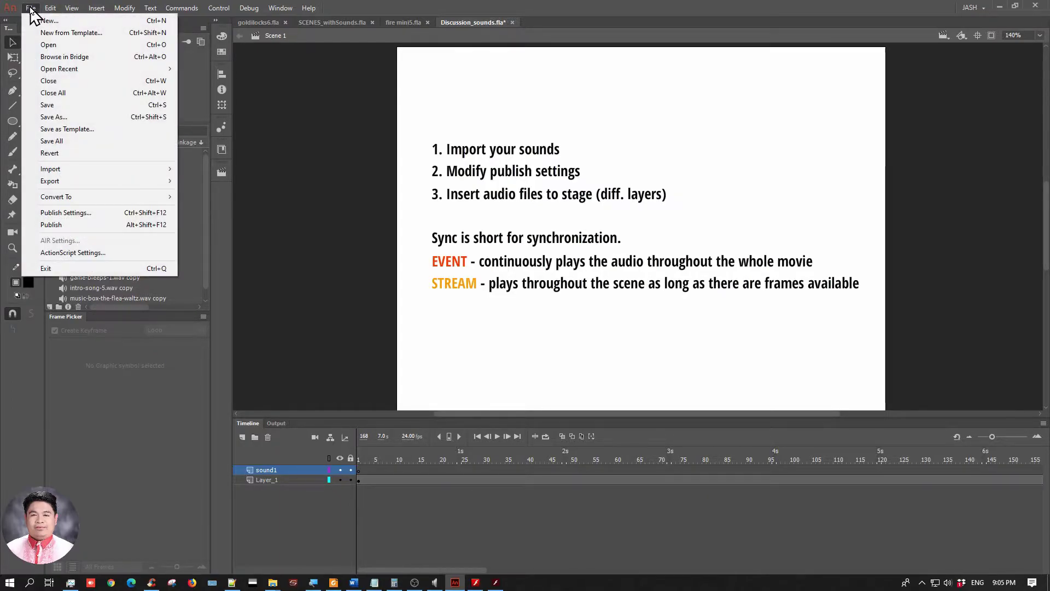
click(73, 213)
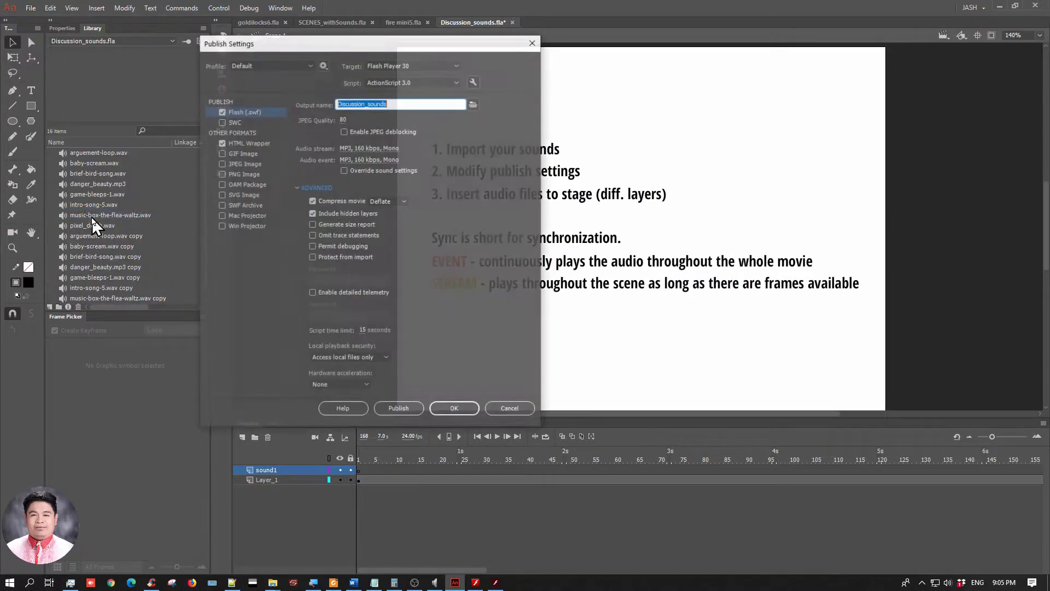
click(531, 42)
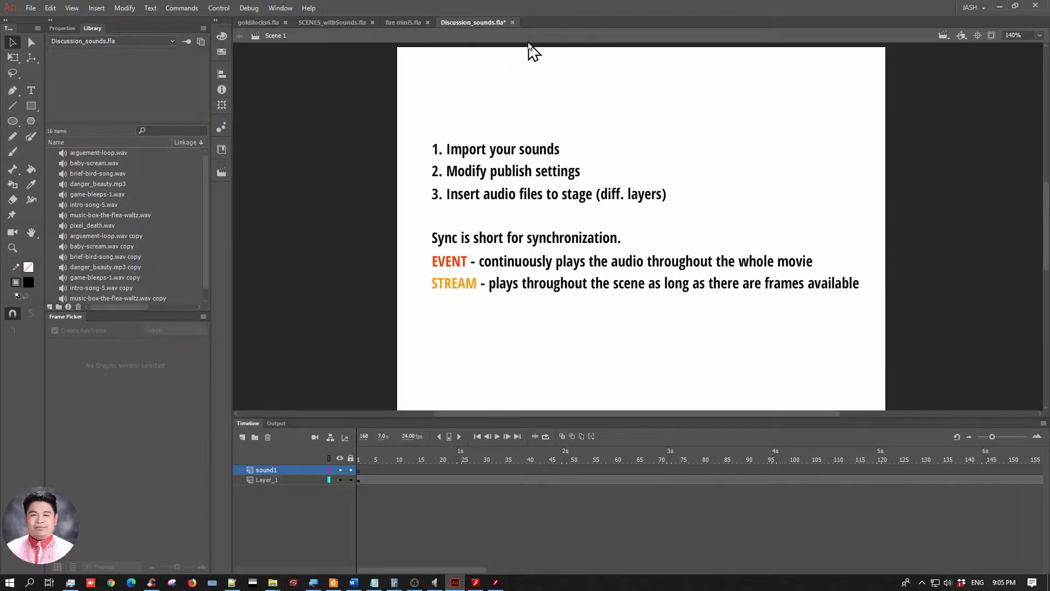
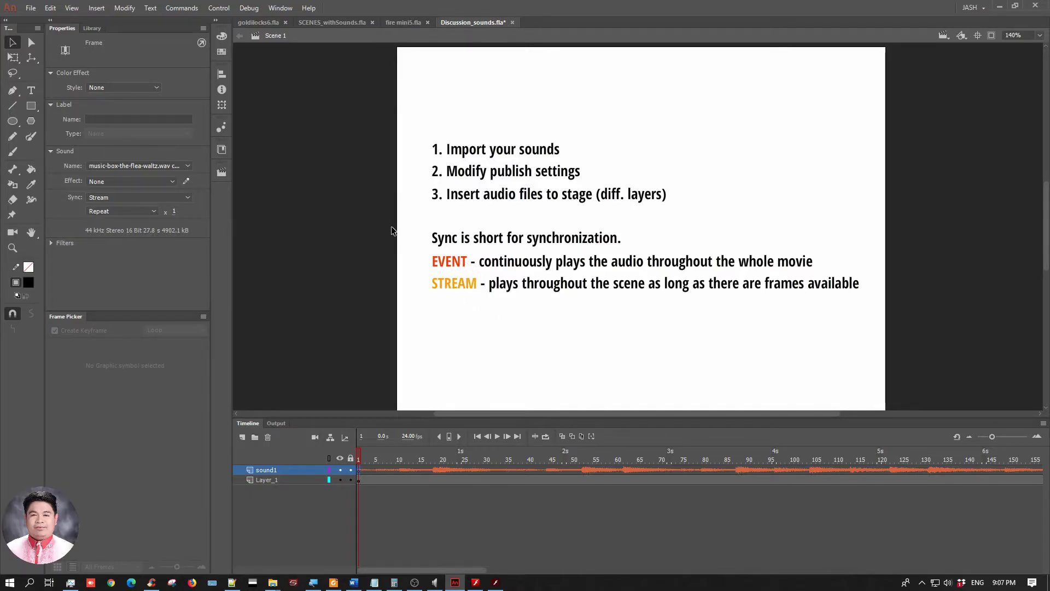
Switch to SCENES_withSounds.fla and open Scene 1 for editing
click(328, 25)
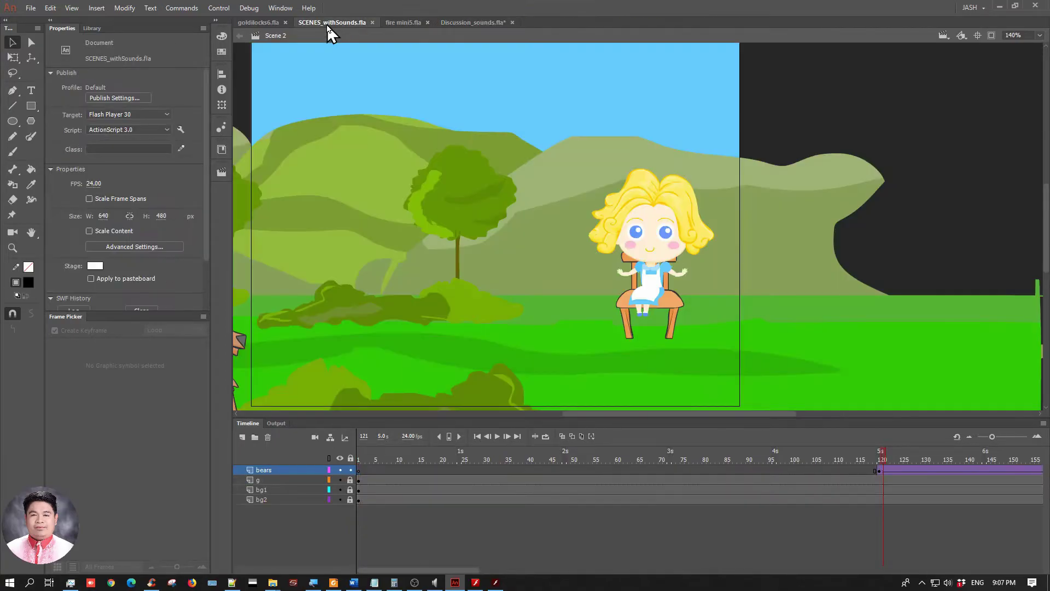
click(221, 172)
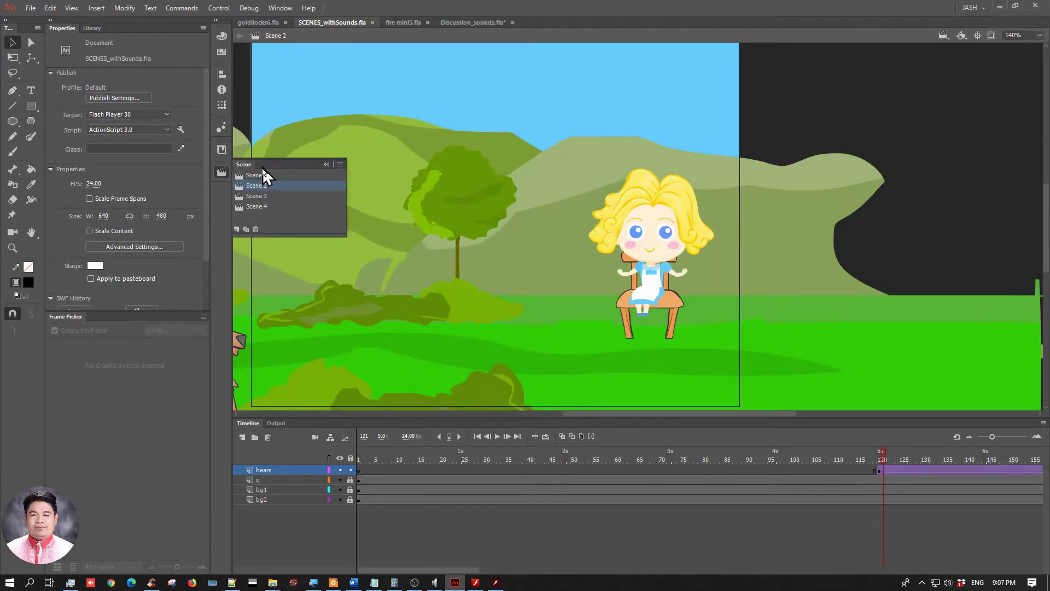
click(263, 174)
click(240, 61)
drag(329, 148, 372, 119)
key(ctrl+minus)
key(ctrl+equal)
drag(828, 219, 691, 199)
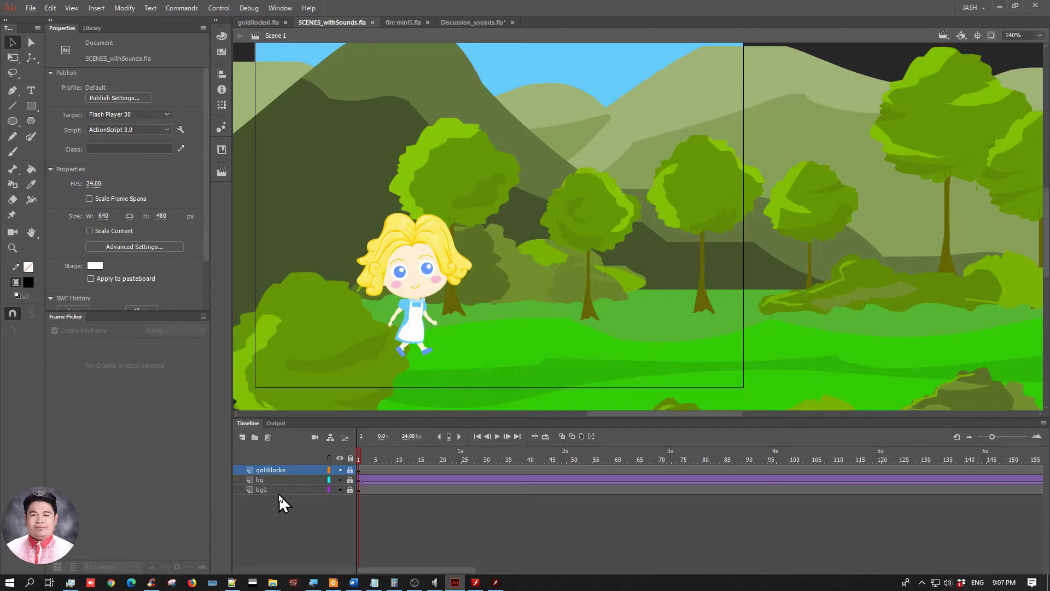
Add a new layer above the goldilocks layer and name it bgmusic
click(242, 437)
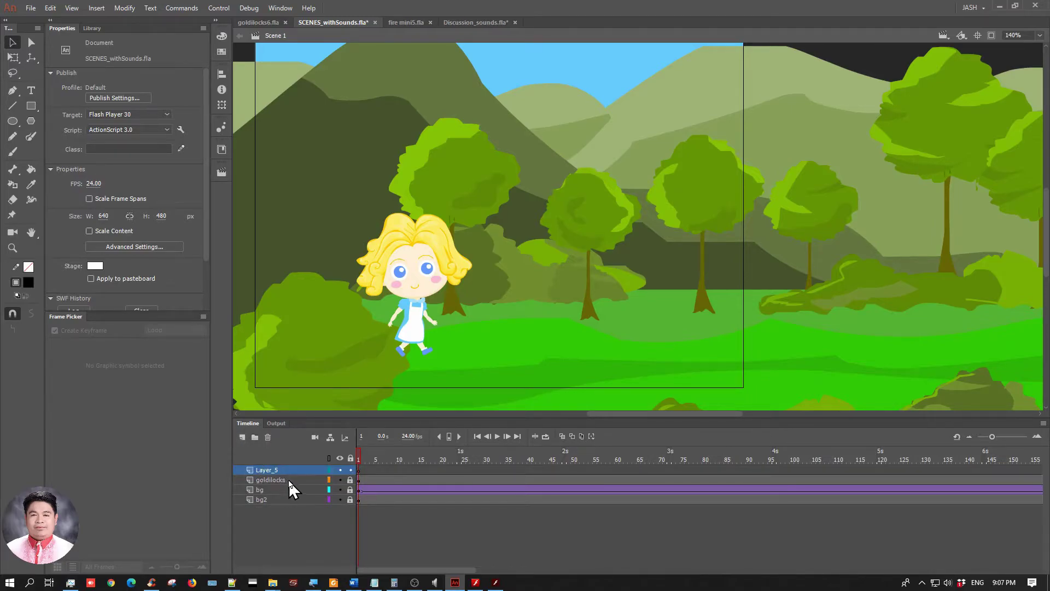
double_click(273, 471)
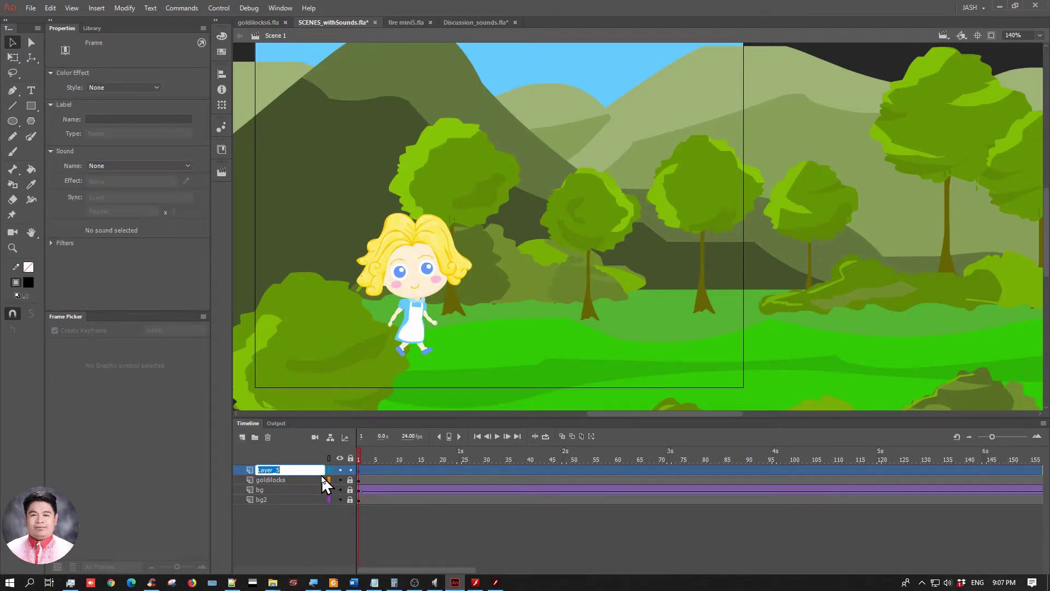
text(bgmusic)
key(Return)
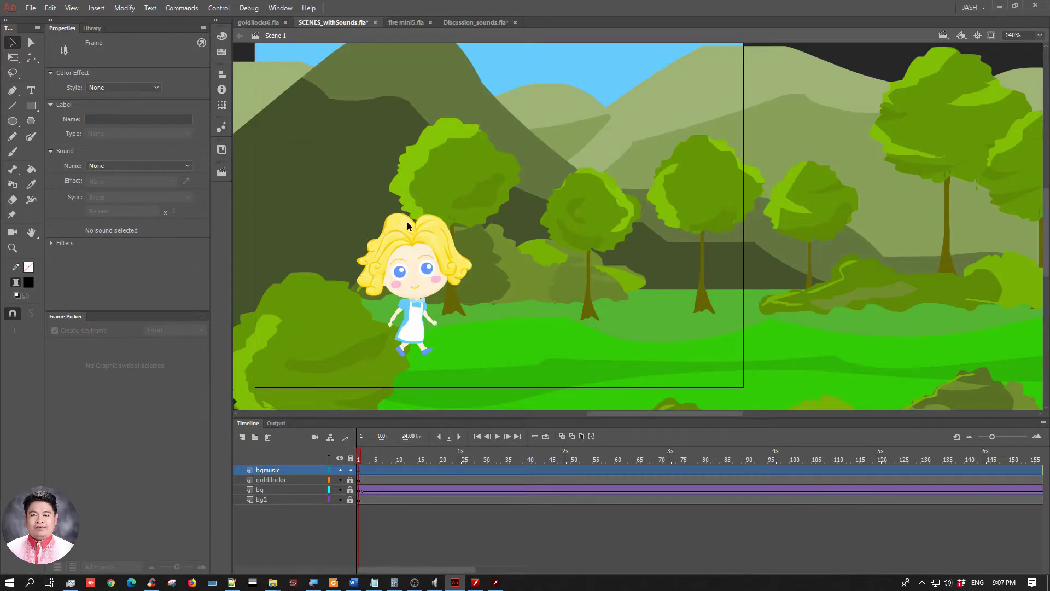
Inspect the sound files in the document's library, from arguement-loop.wav to pixel_death.wav
click(92, 28)
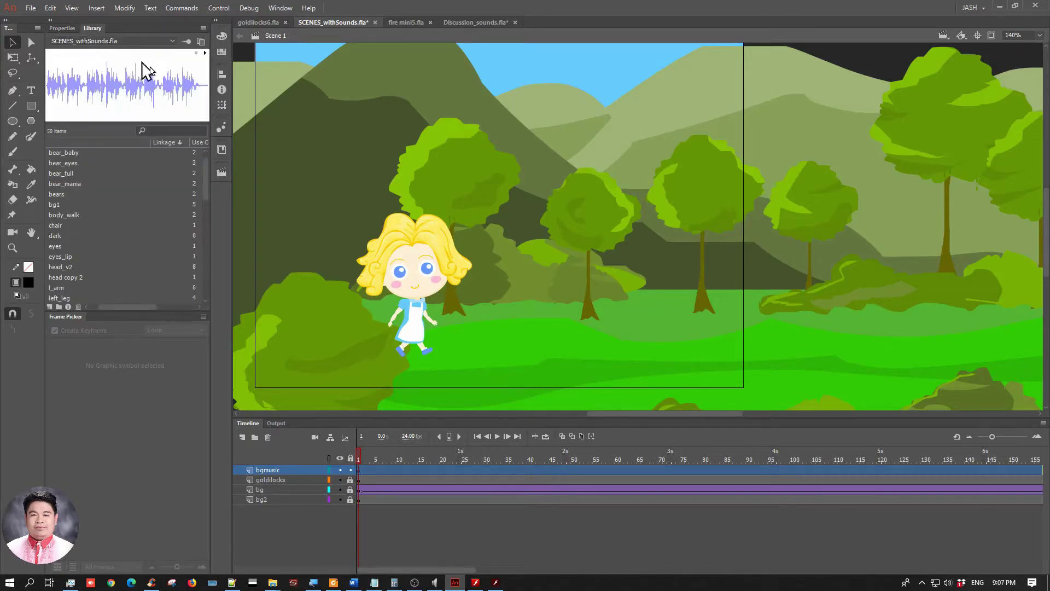
drag(205, 170, 199, 274)
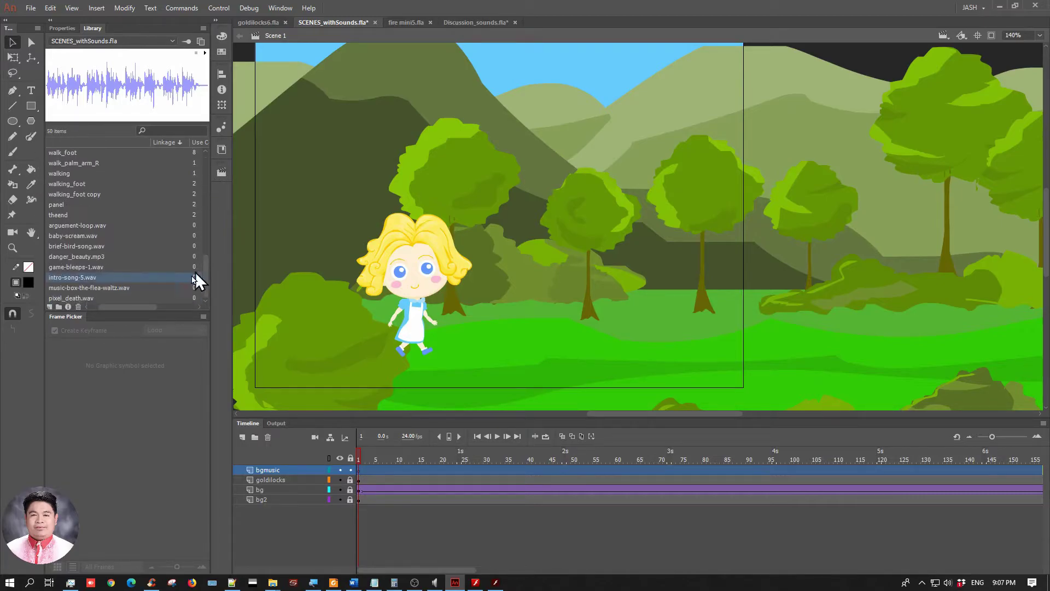
drag(124, 307, 84, 306)
click(85, 228)
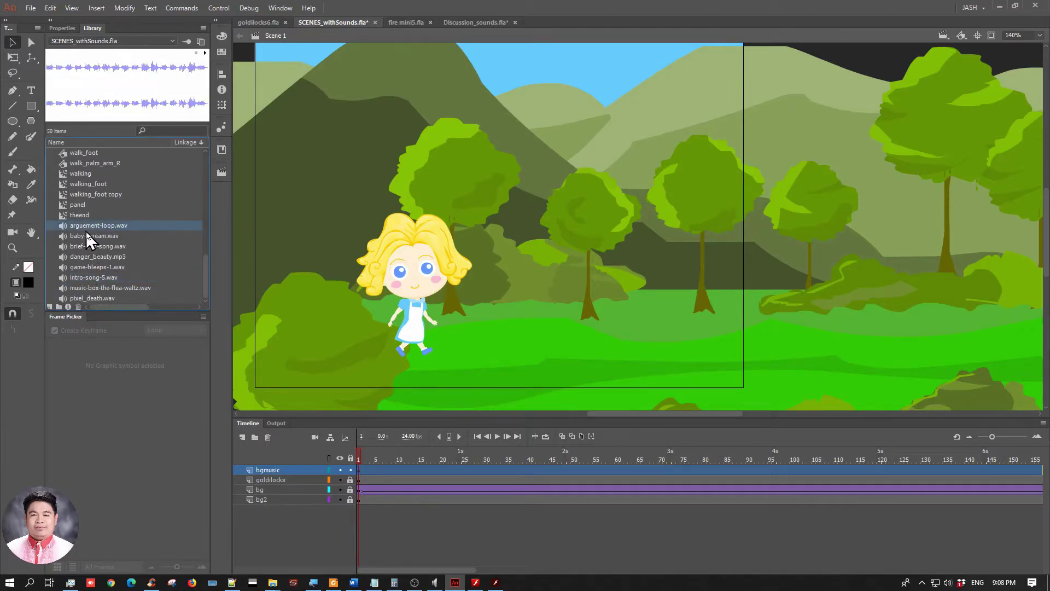
click(109, 297)
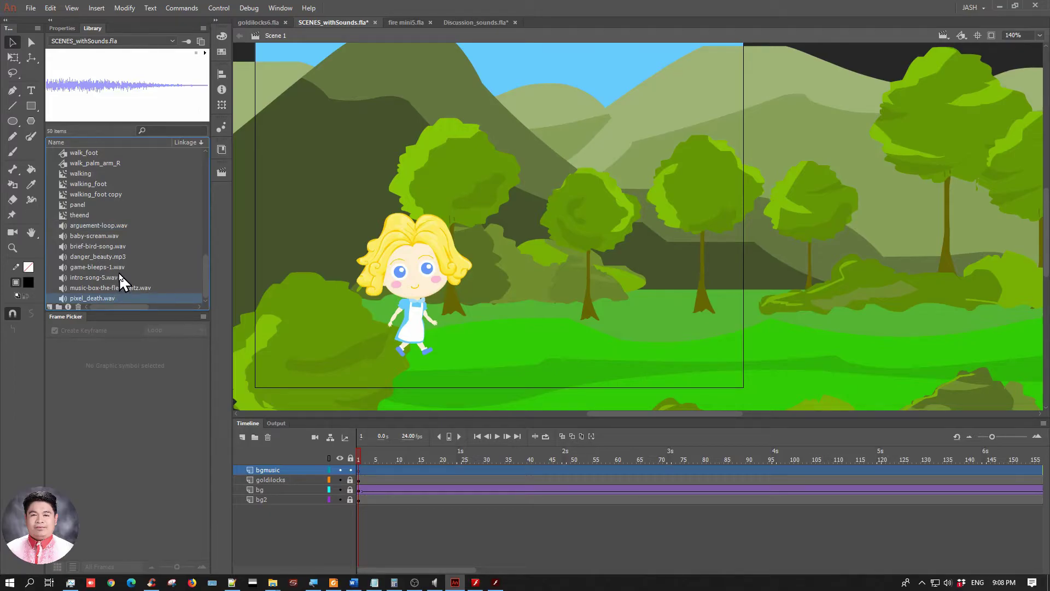
click(109, 228)
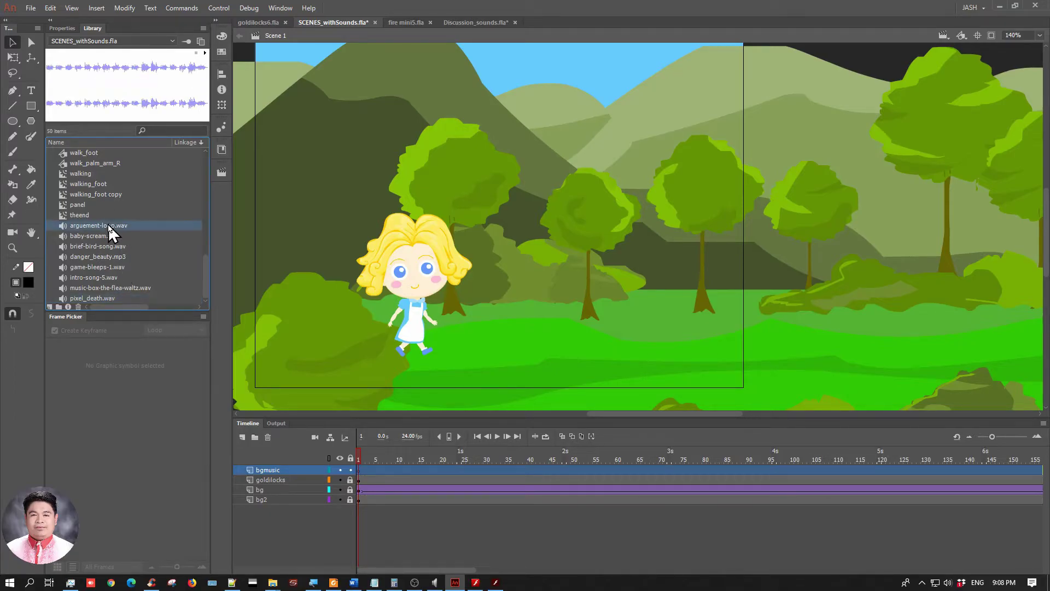
click(110, 298)
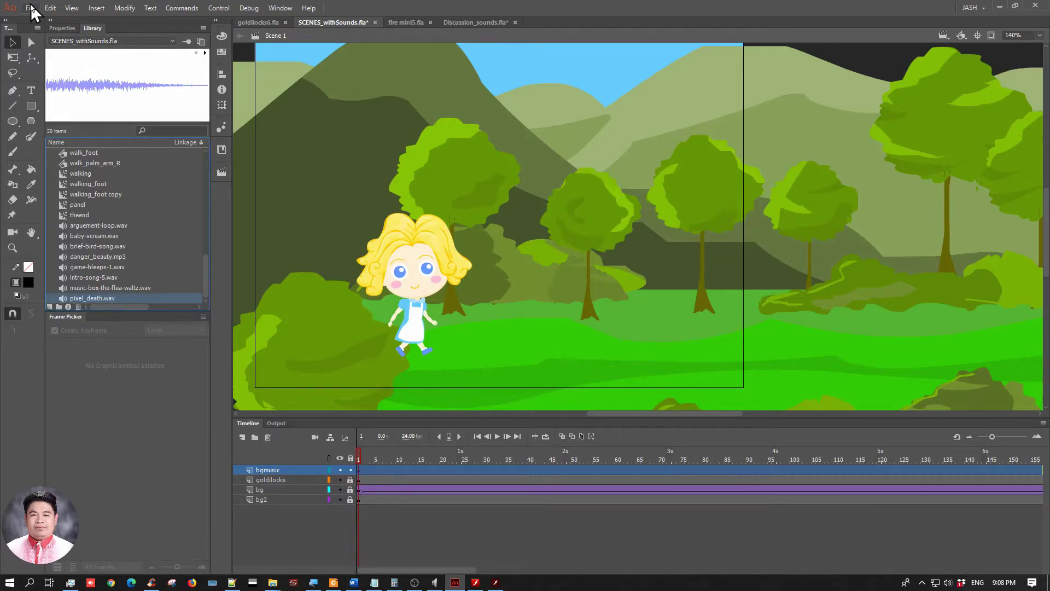
key(super)
key(super+plus)
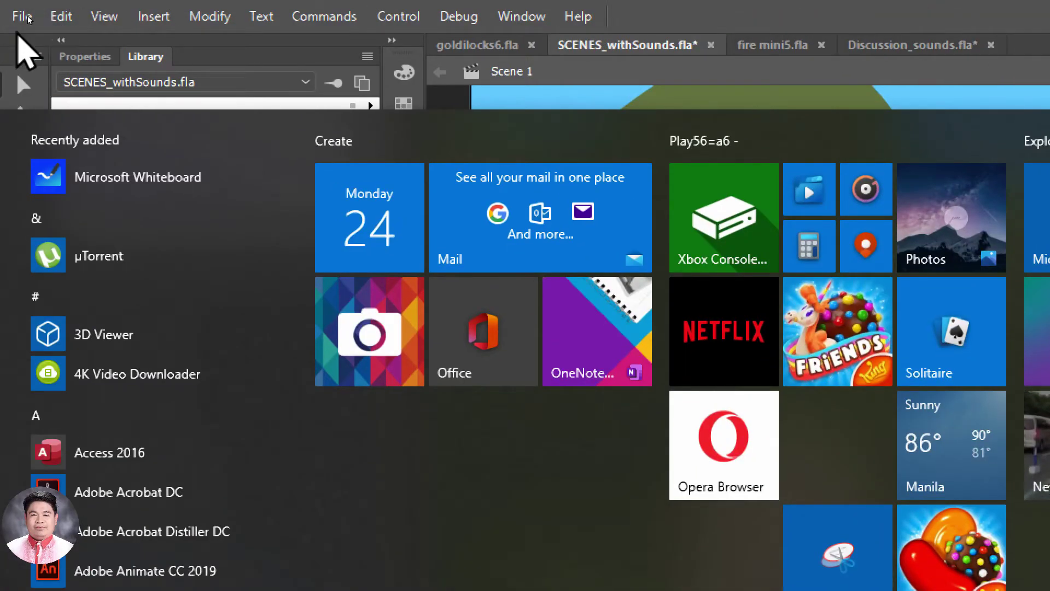
In the publish settings, set the audio stream to MP3 compression with a bit rate of 160 kbps
click(19, 16)
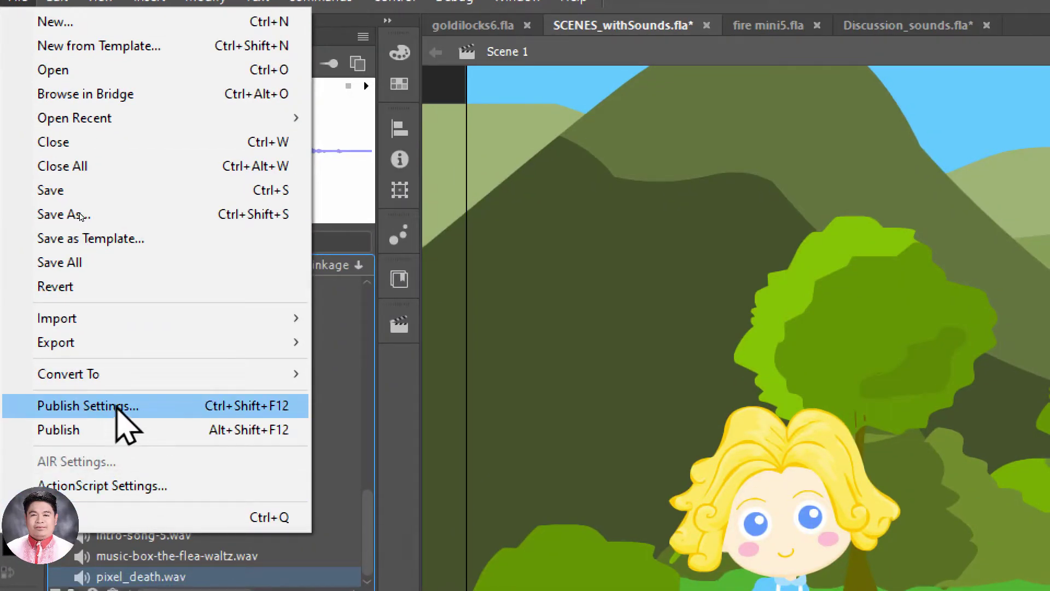
click(122, 425)
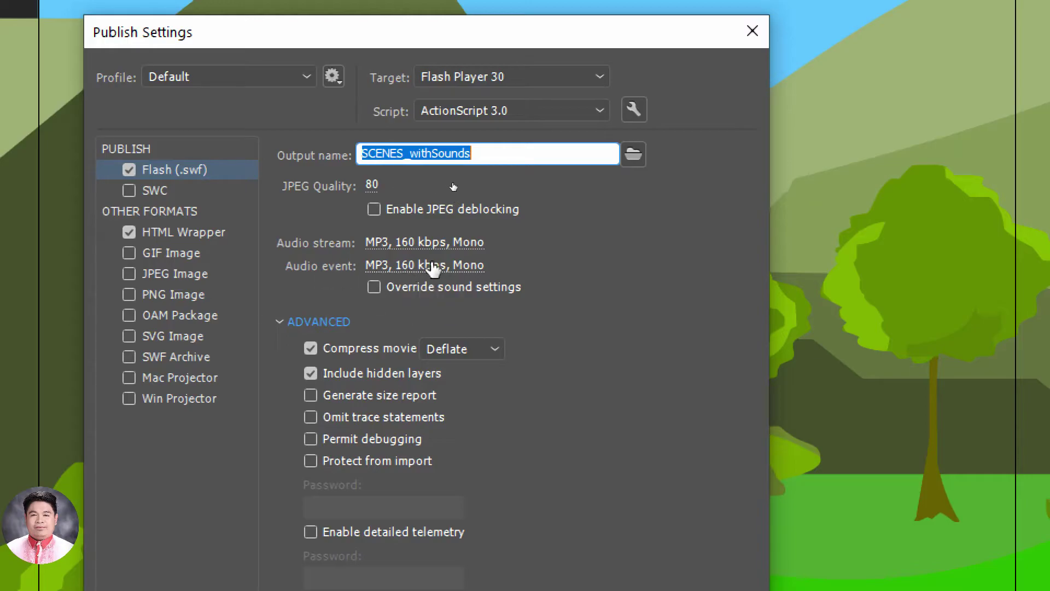
click(430, 243)
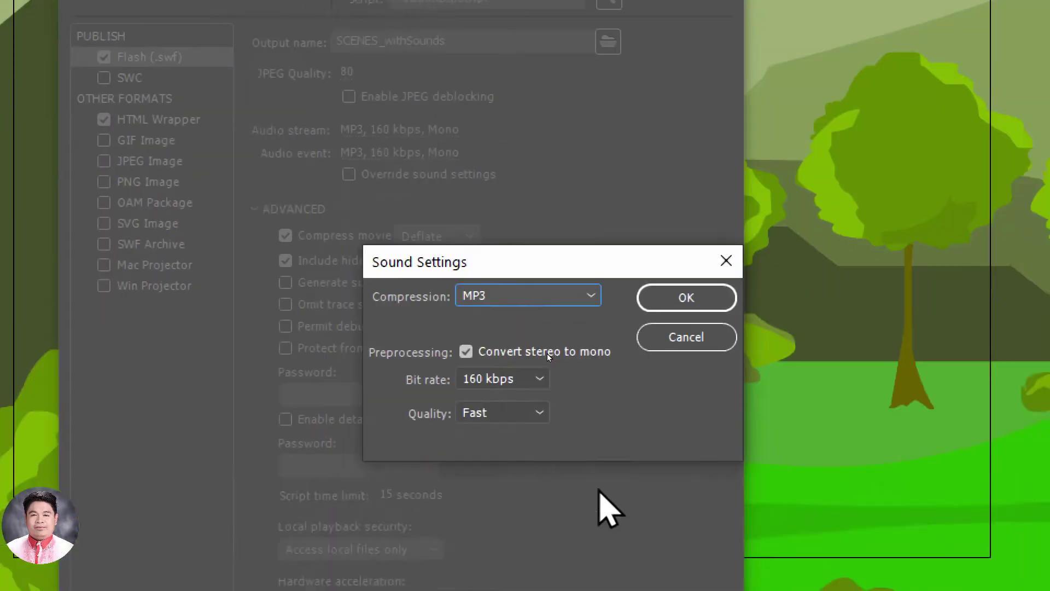
click(578, 407)
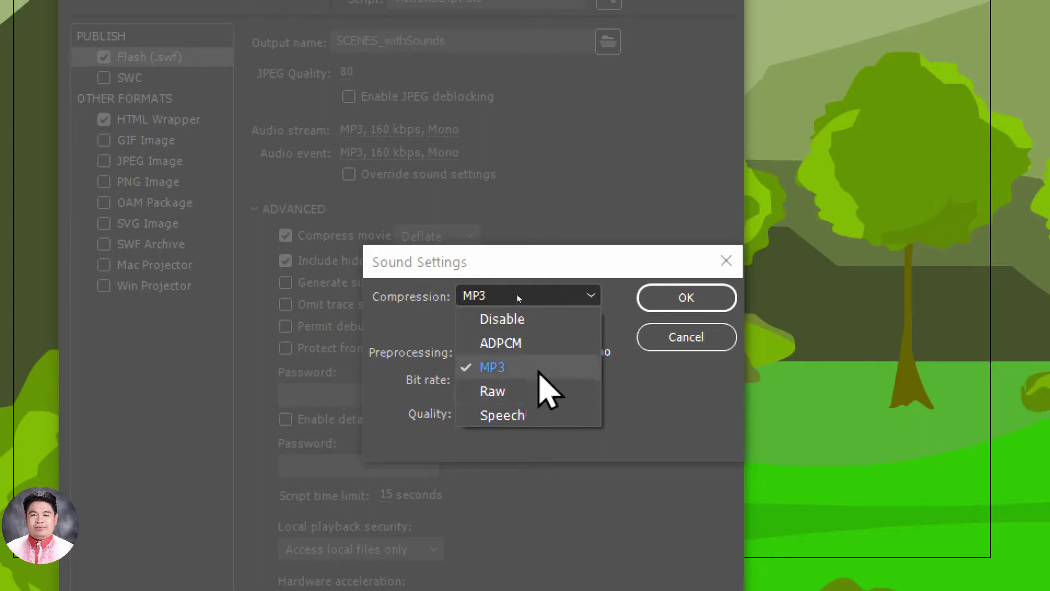
click(498, 367)
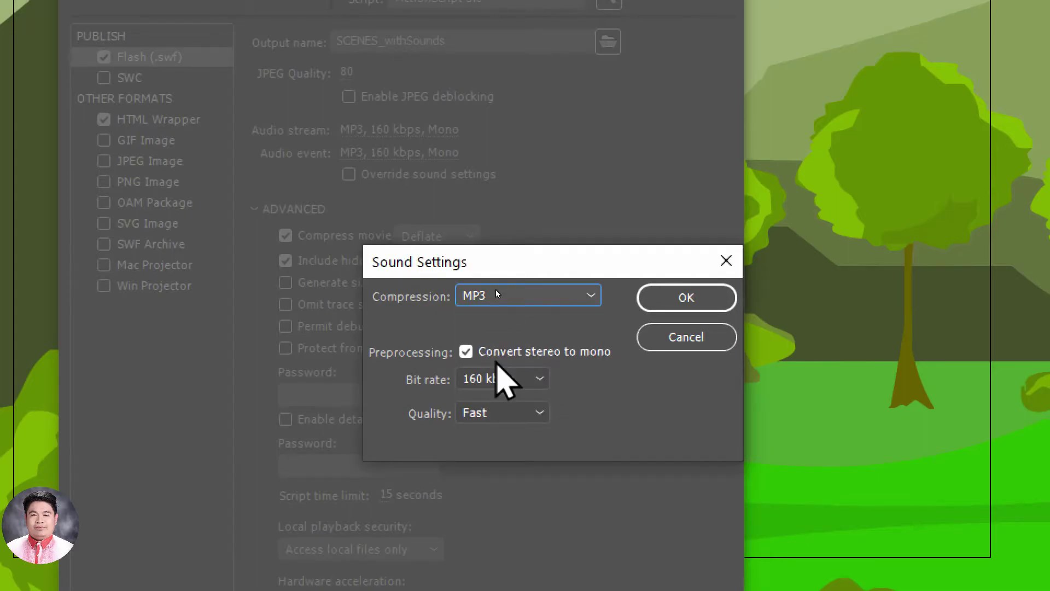
click(535, 383)
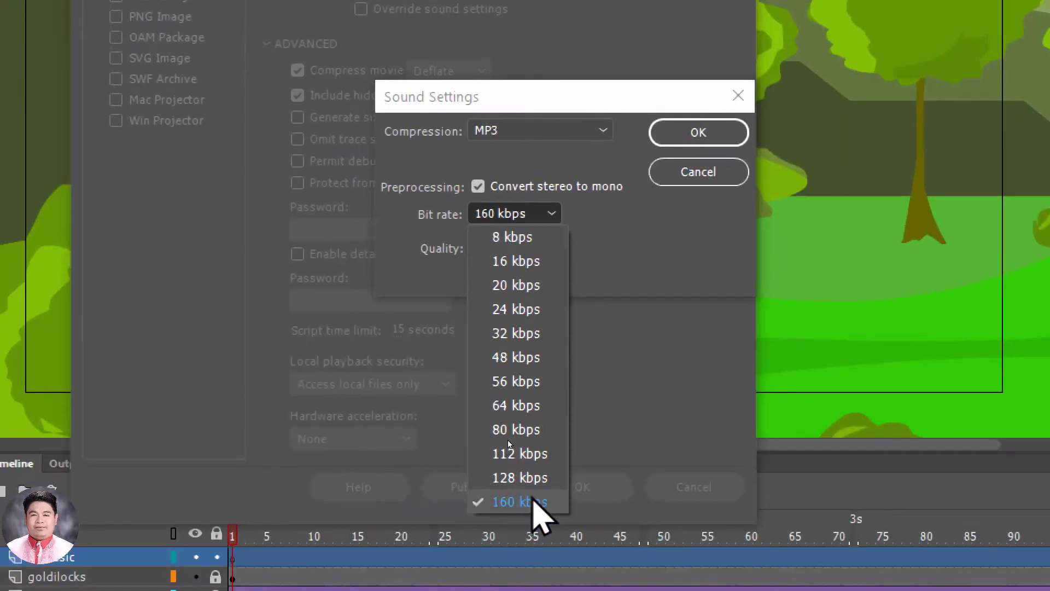
click(533, 501)
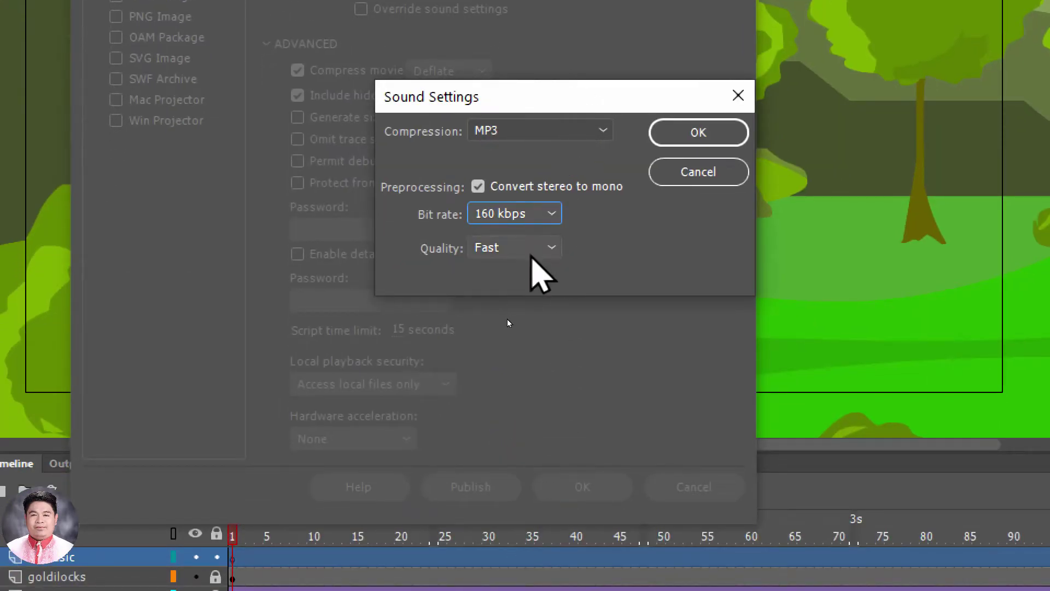
click(690, 134)
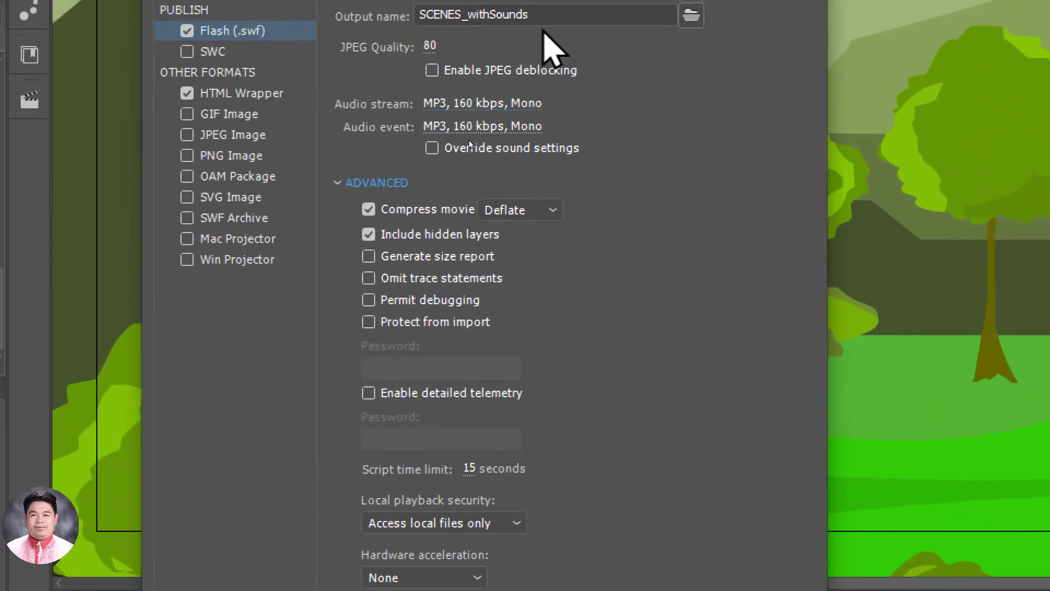
Set the audio event's compression to MP3 and accept the publish settings
click(466, 127)
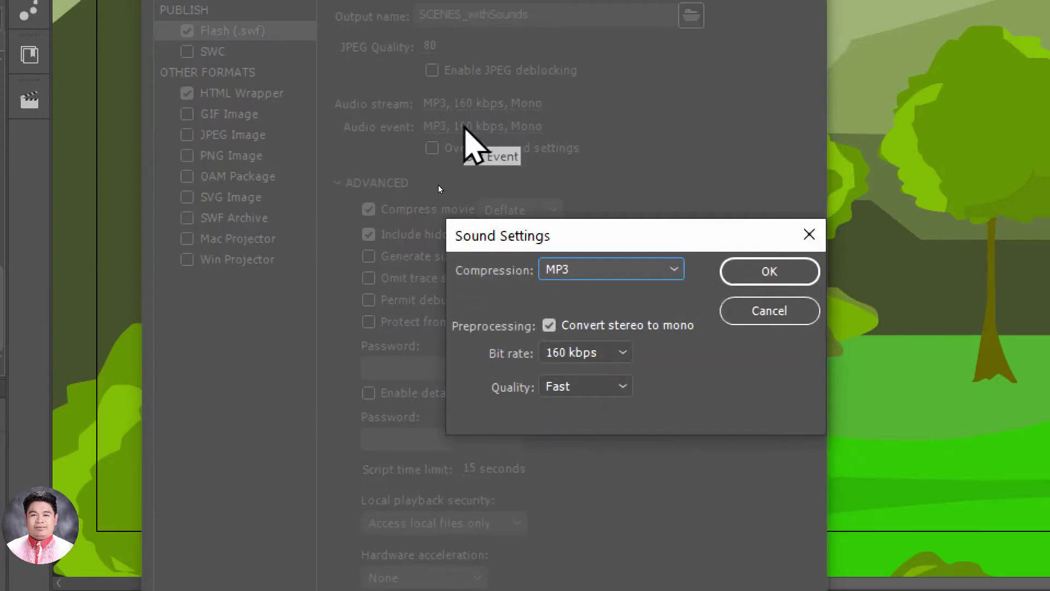
click(651, 270)
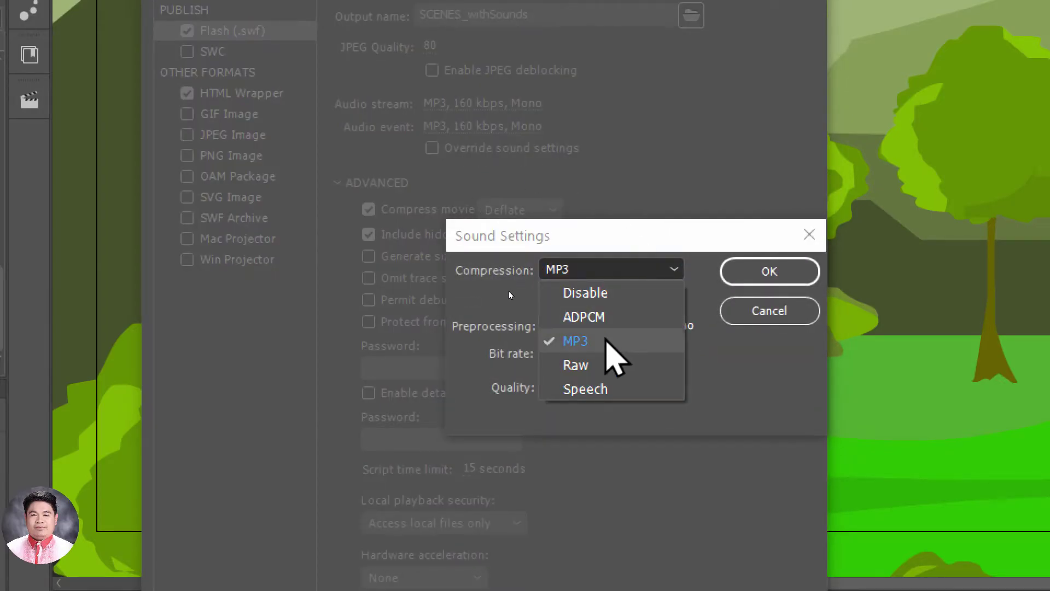
click(607, 342)
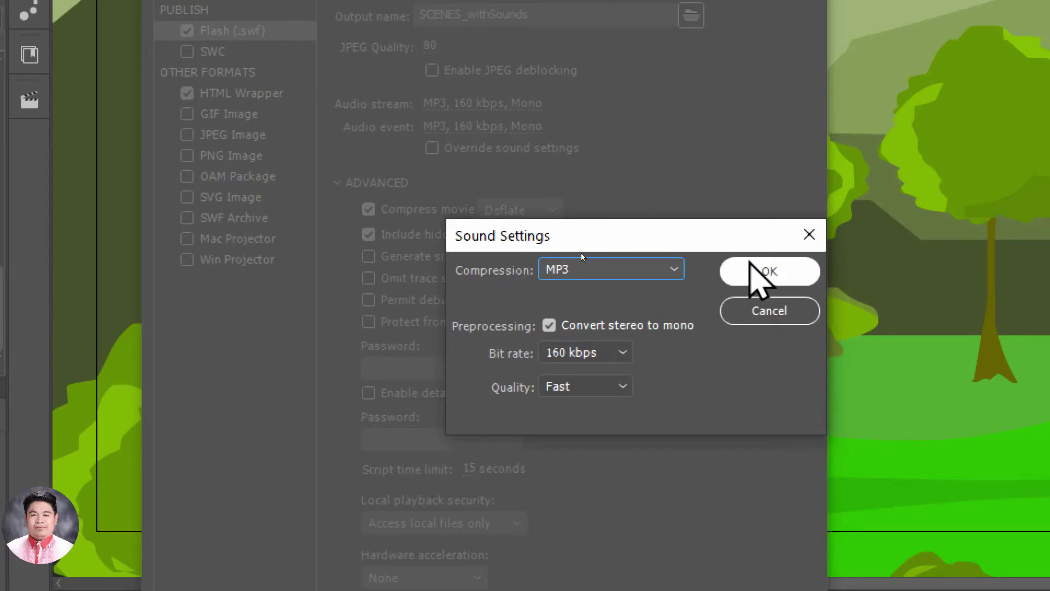
click(753, 269)
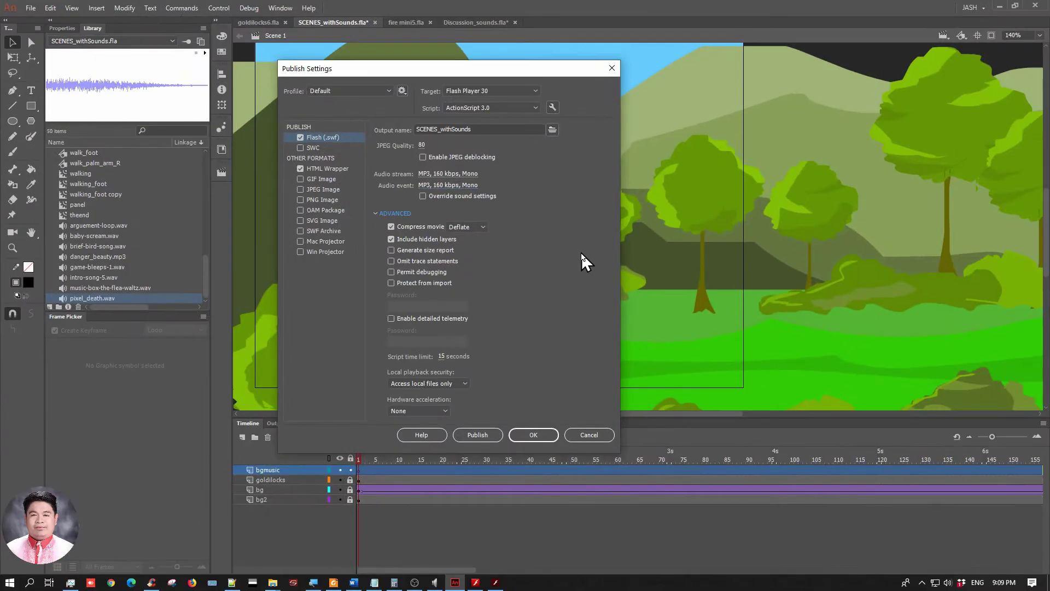
click(528, 435)
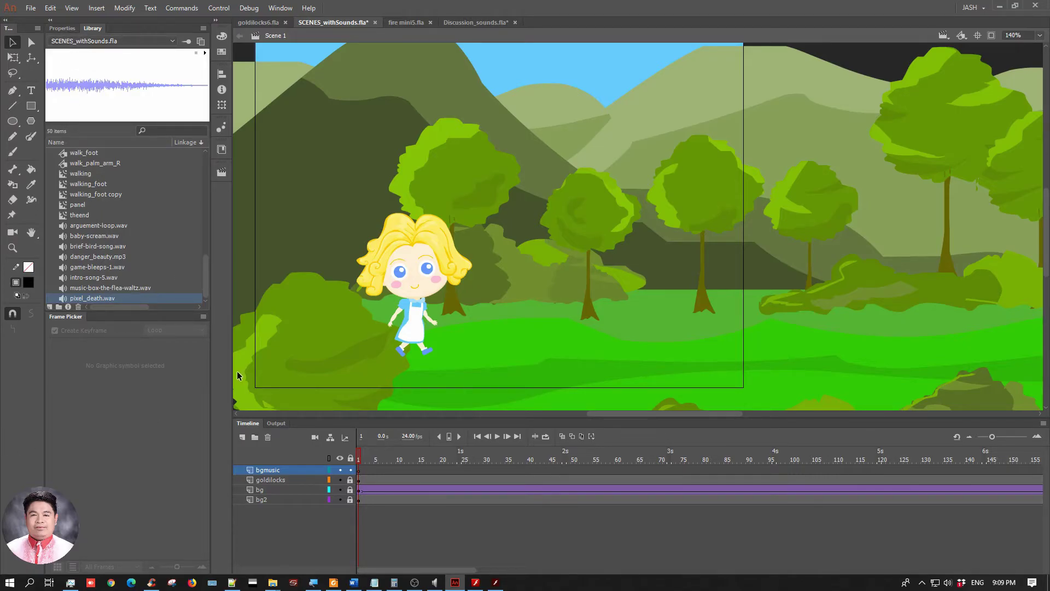
Place music-box-the-flea-waltz.wav from the library on the stage in the bgmusic layer
click(126, 223)
click(131, 288)
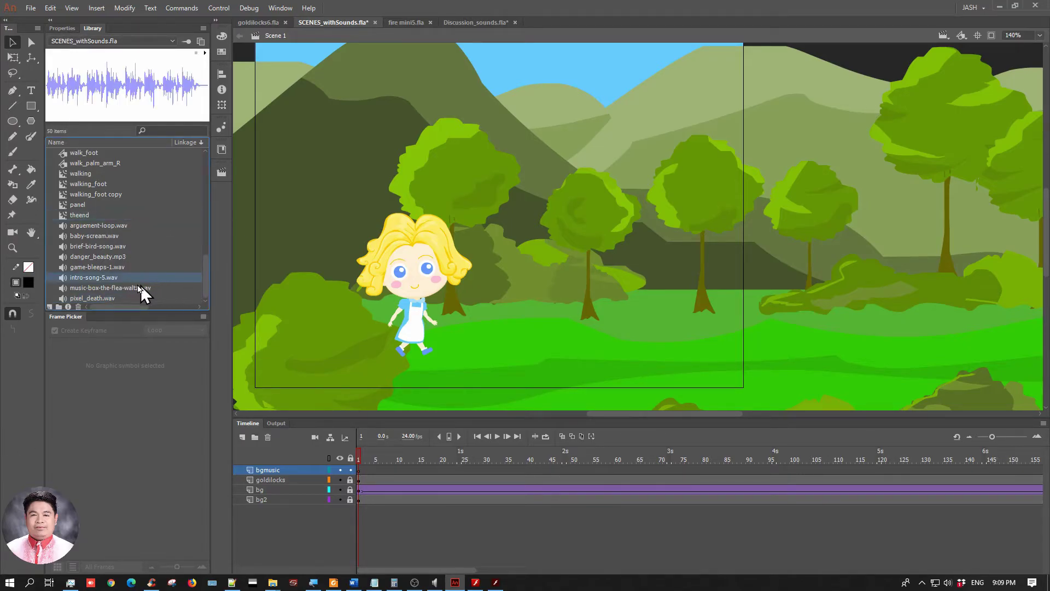
drag(132, 289, 567, 221)
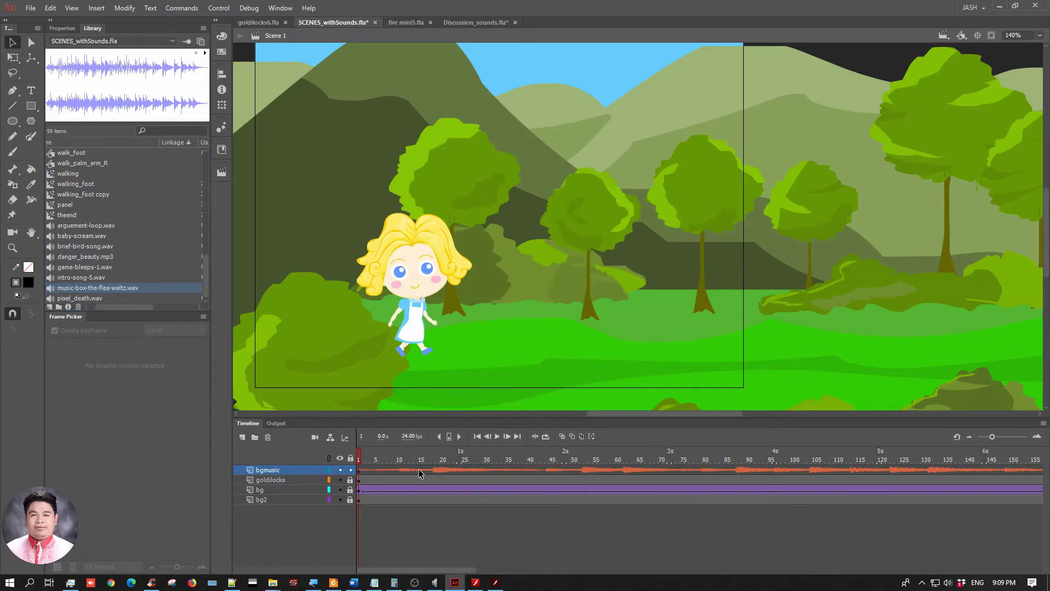
Test the movie to hear the background music, and close the preview
key(ctrl+Return)
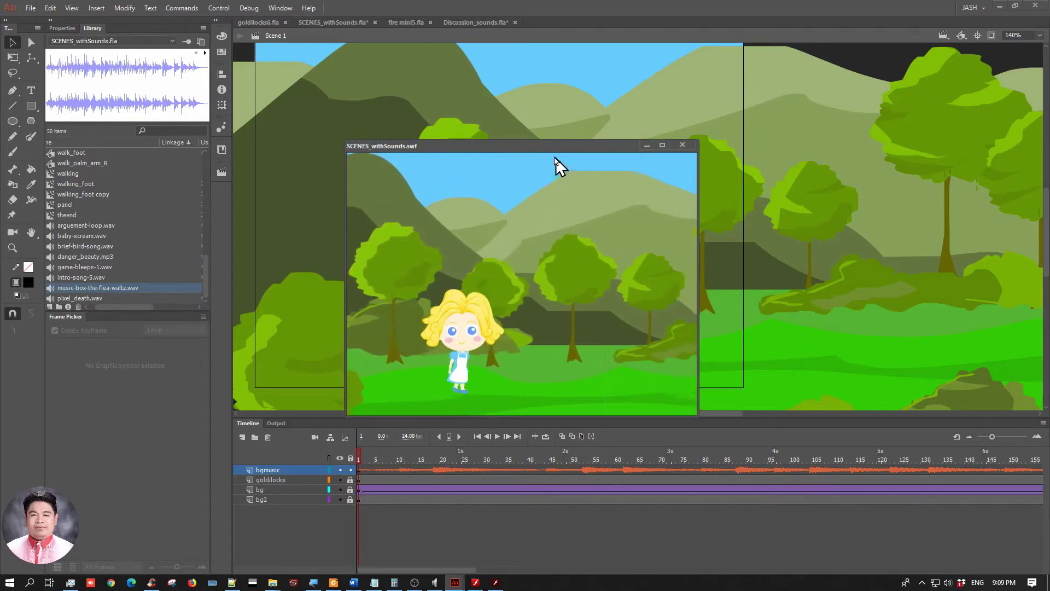
drag(550, 146, 555, 99)
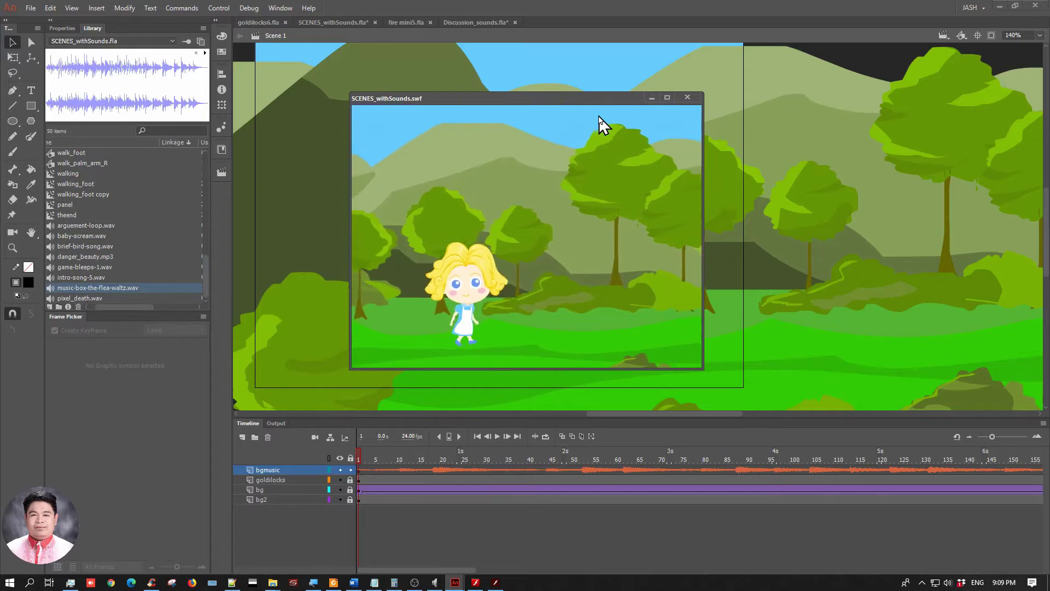
click(687, 97)
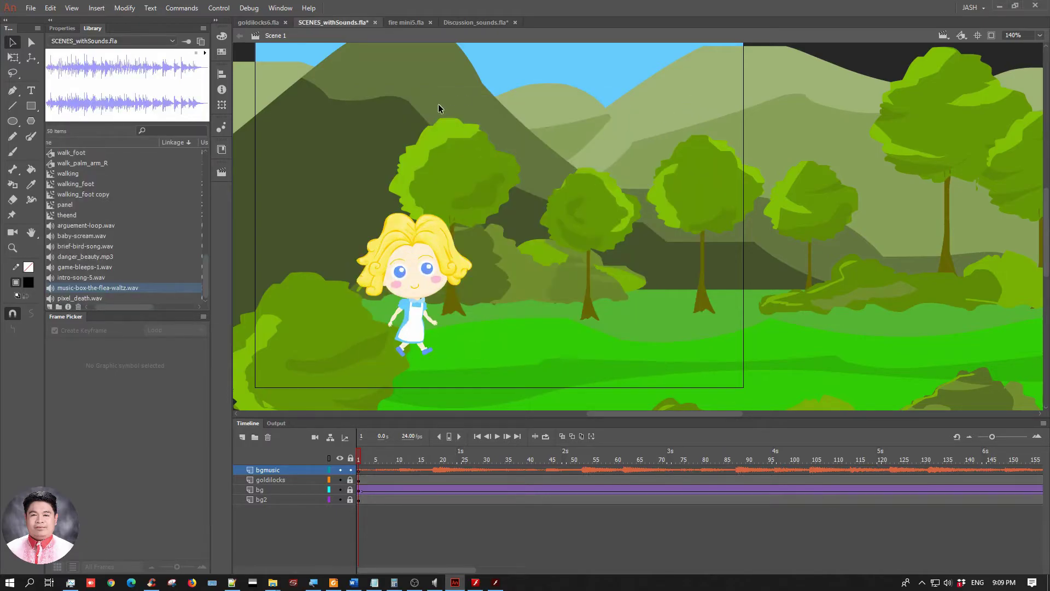
Set the sync of the sound on the bgmusic layer's first frame to Event
click(67, 28)
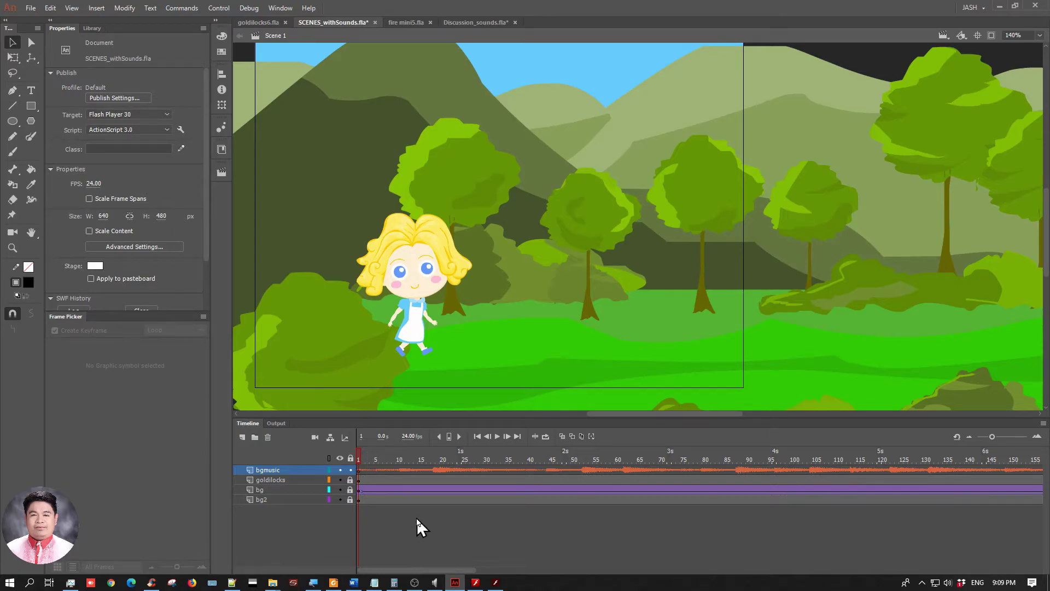
click(360, 471)
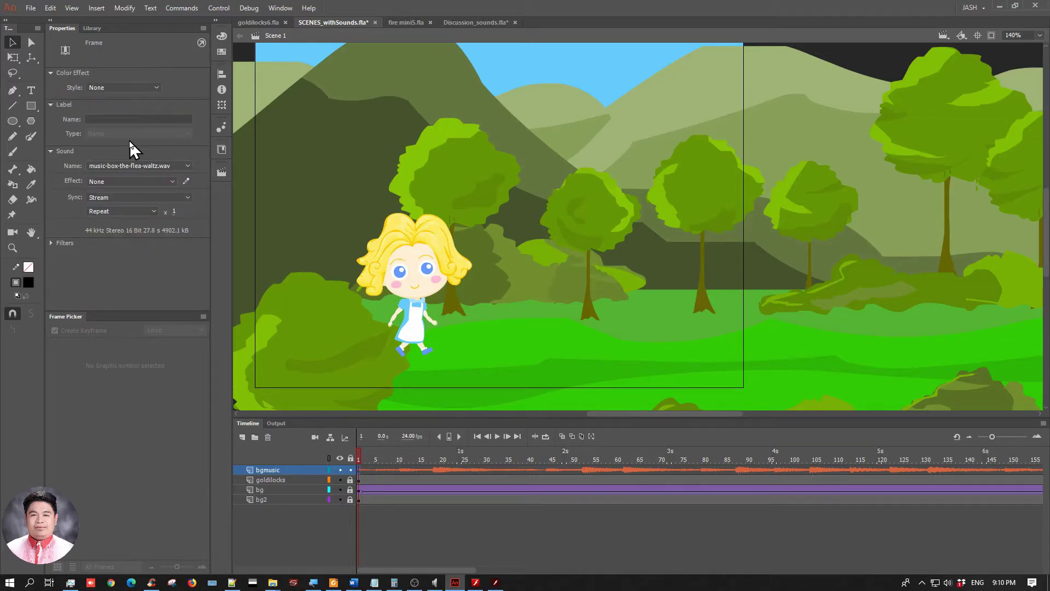
click(137, 197)
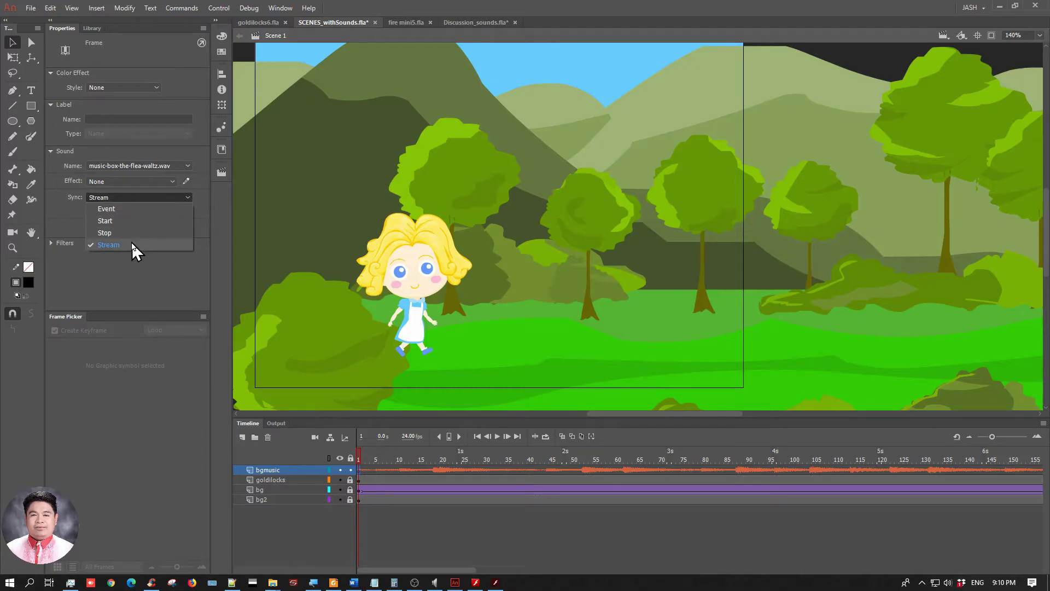
click(119, 209)
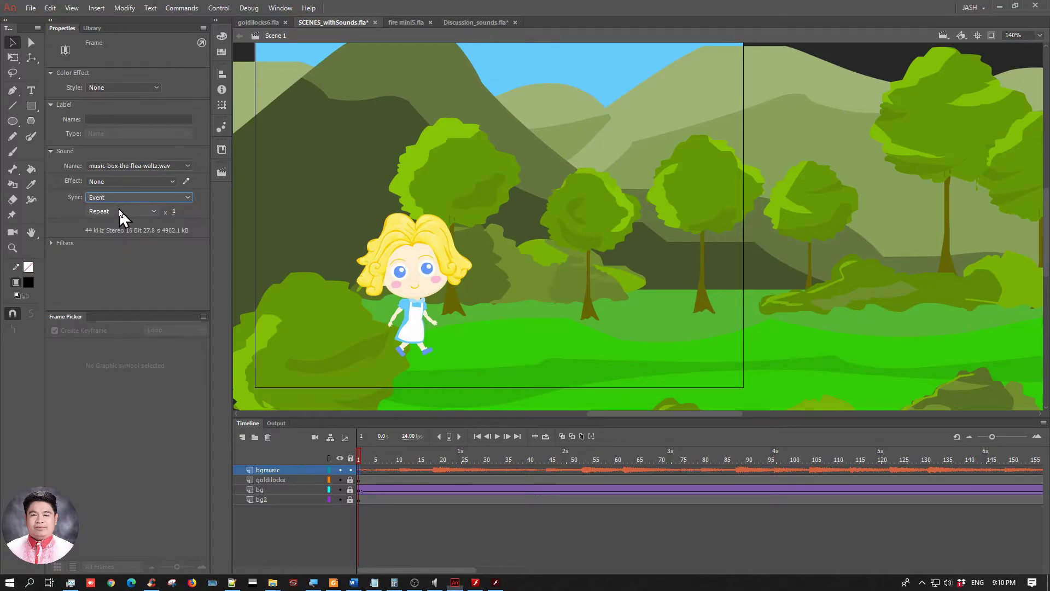
Test the movie again with the music synced as Event, and close the preview
click(246, 213)
key(ctrl+Return)
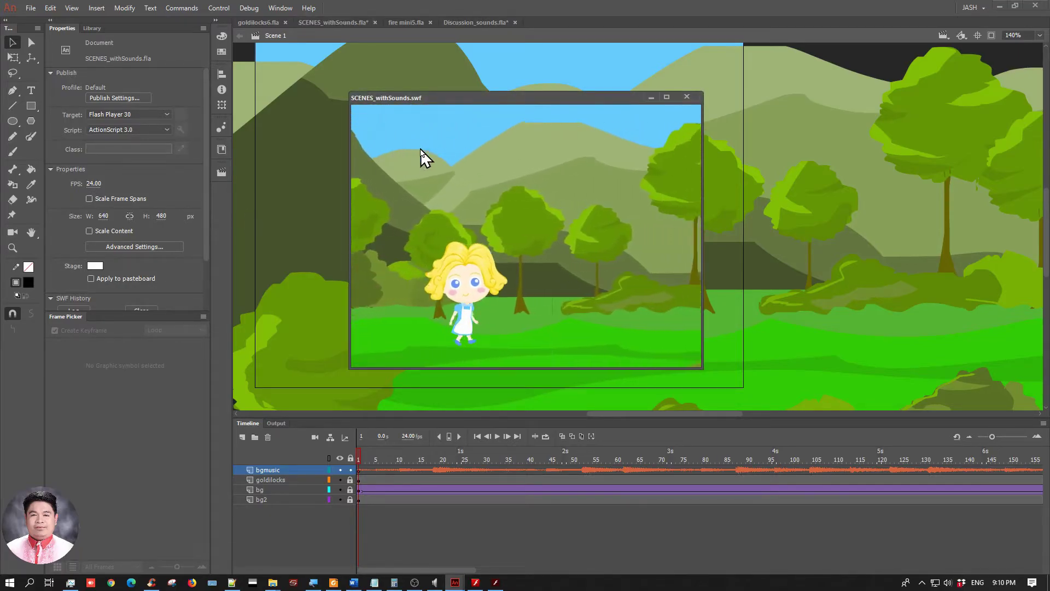
click(687, 97)
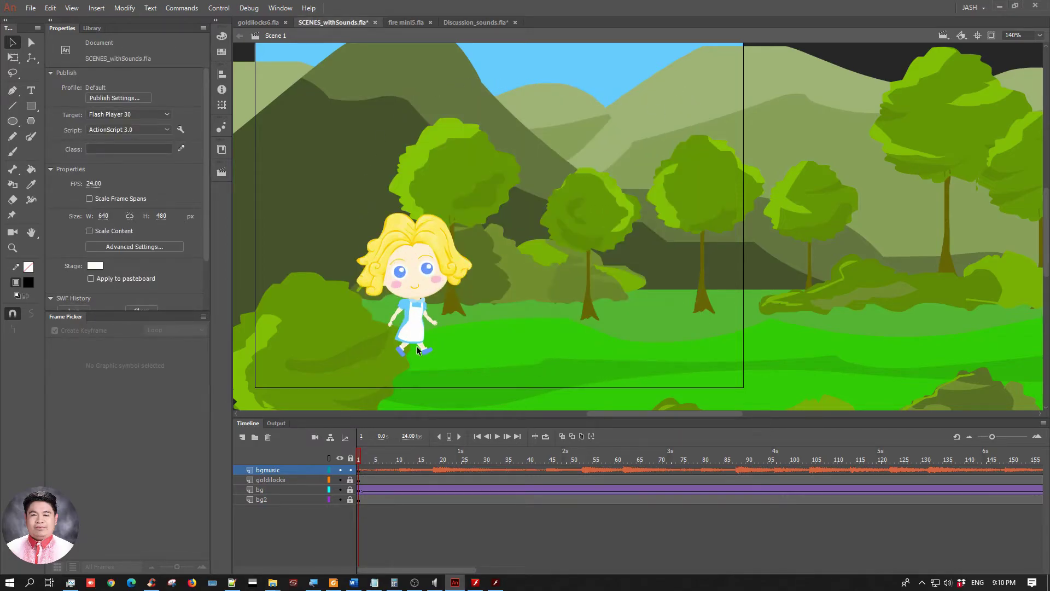
Check the sync notes in Discussion_sounds.fla, and set the bgmusic sound's sync to Stream in SCENES_withSounds.fla
click(477, 25)
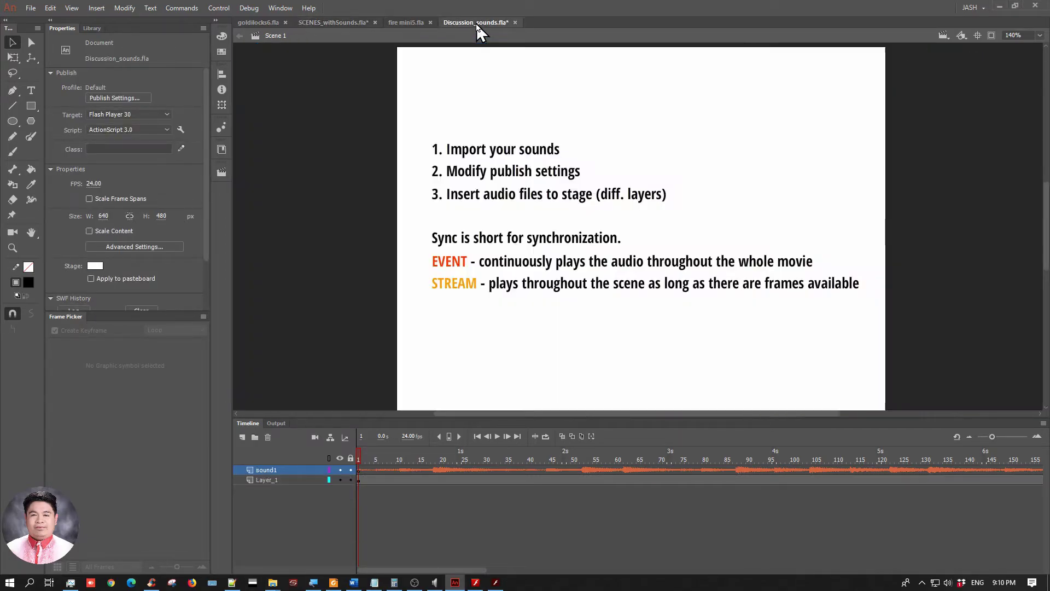
click(340, 22)
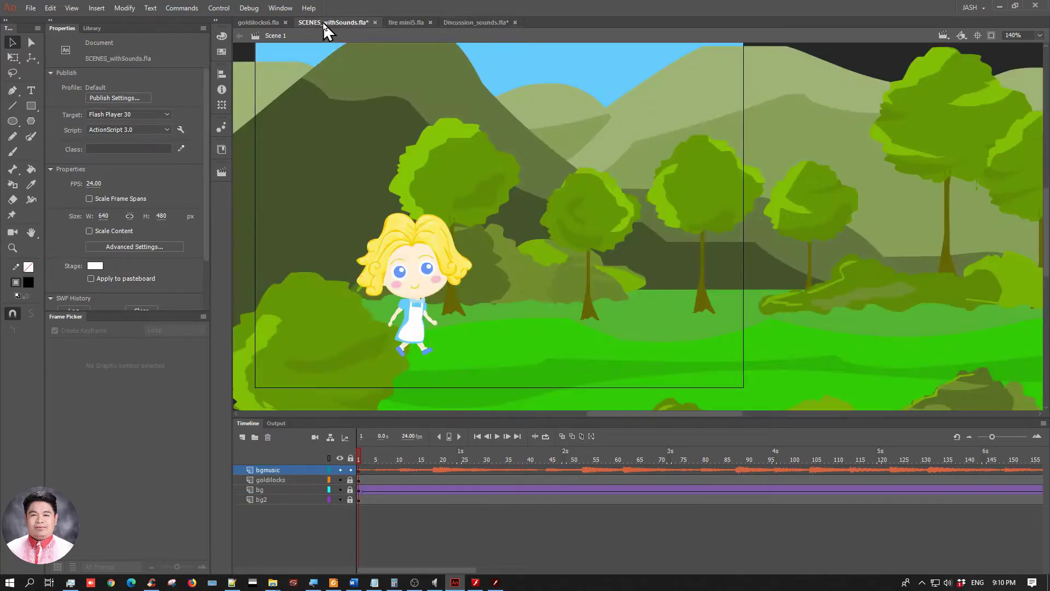
click(360, 470)
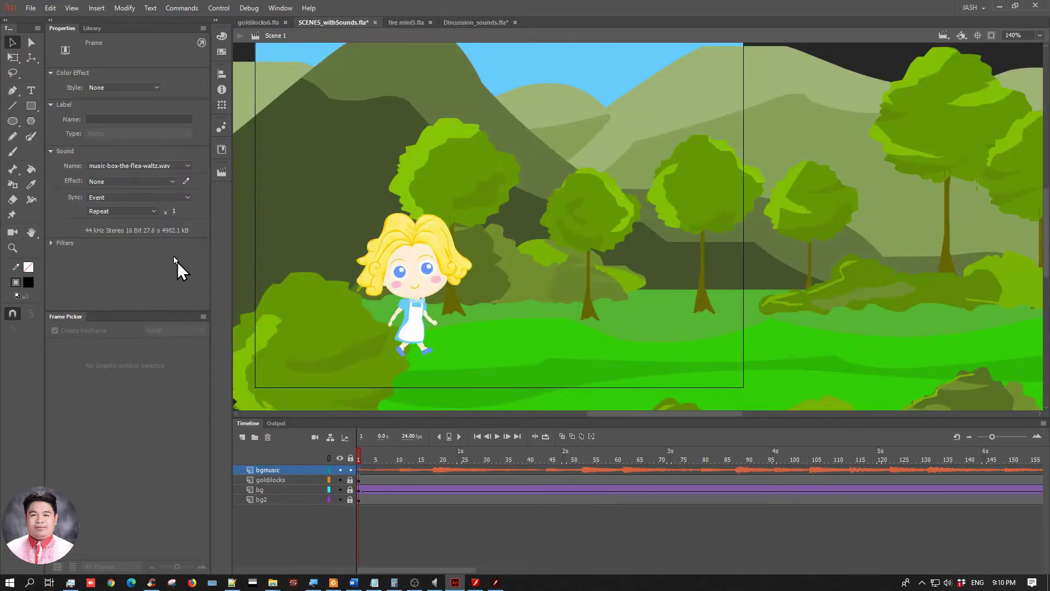
click(139, 198)
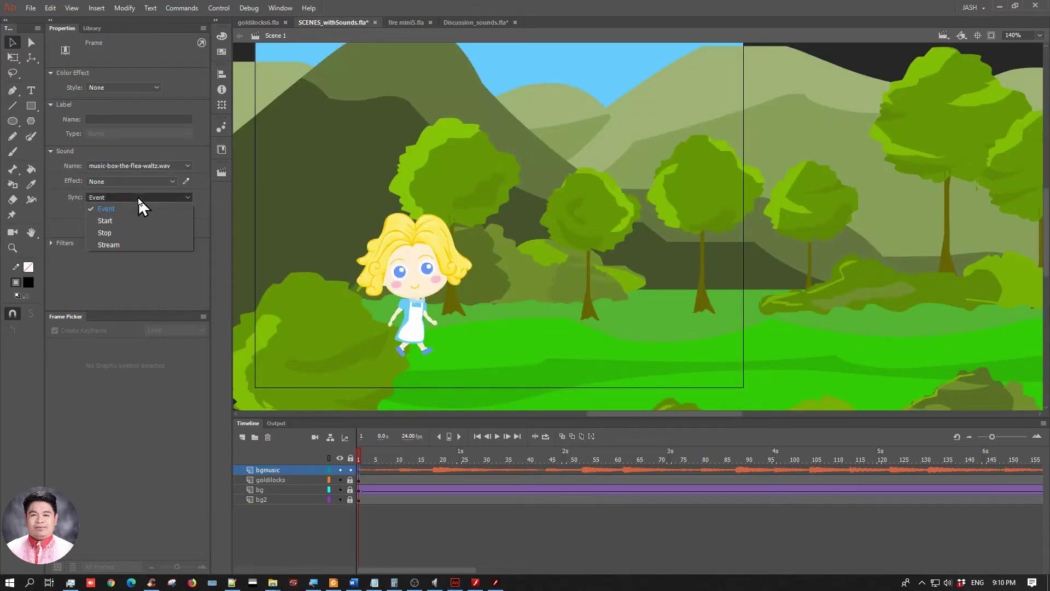
click(137, 242)
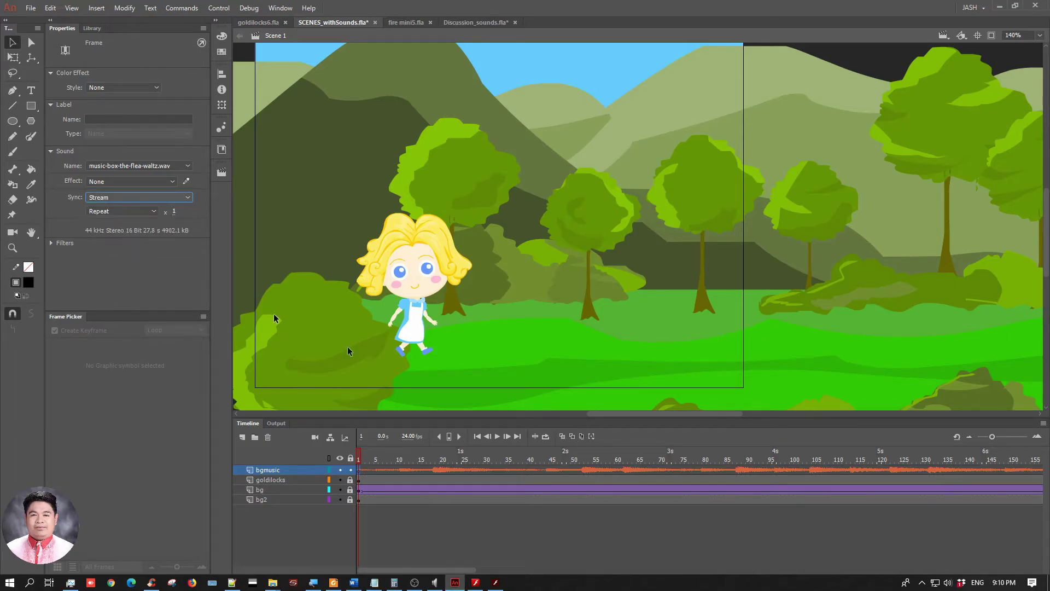
View the document's scene list and the end of Scene 1's timeline
click(221, 172)
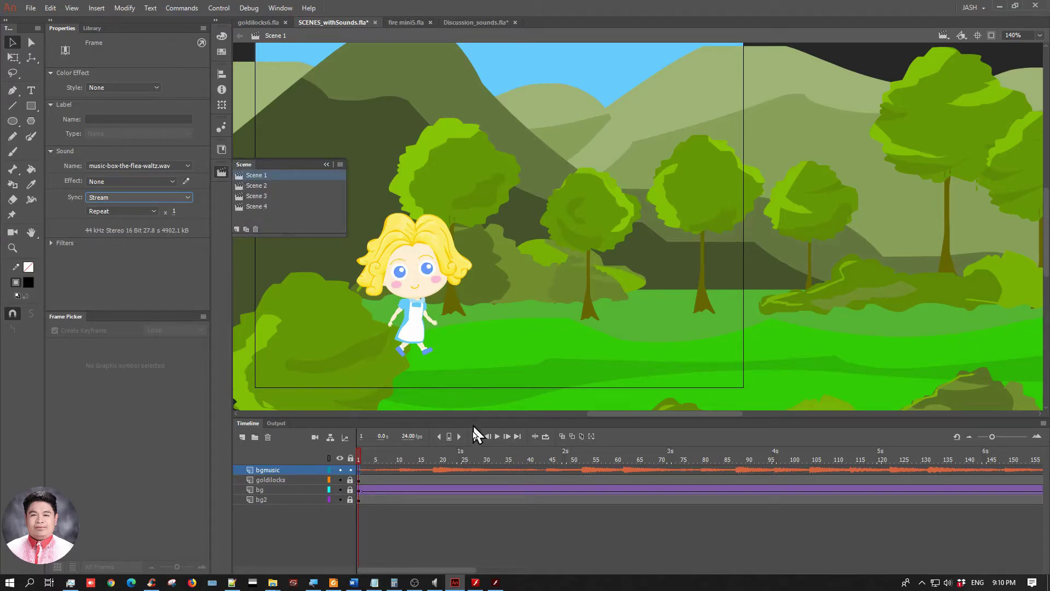
click(469, 519)
drag(457, 571, 576, 571)
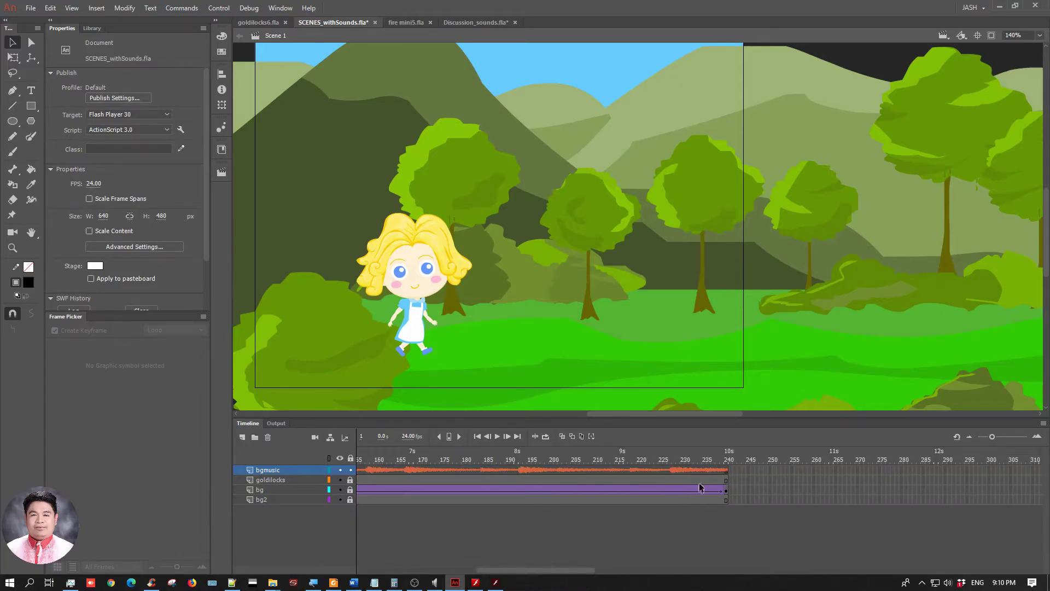
Try moving the bgmusic layer's last frame back to frame 72, and undo the frame move
click(727, 470)
drag(726, 472, 458, 471)
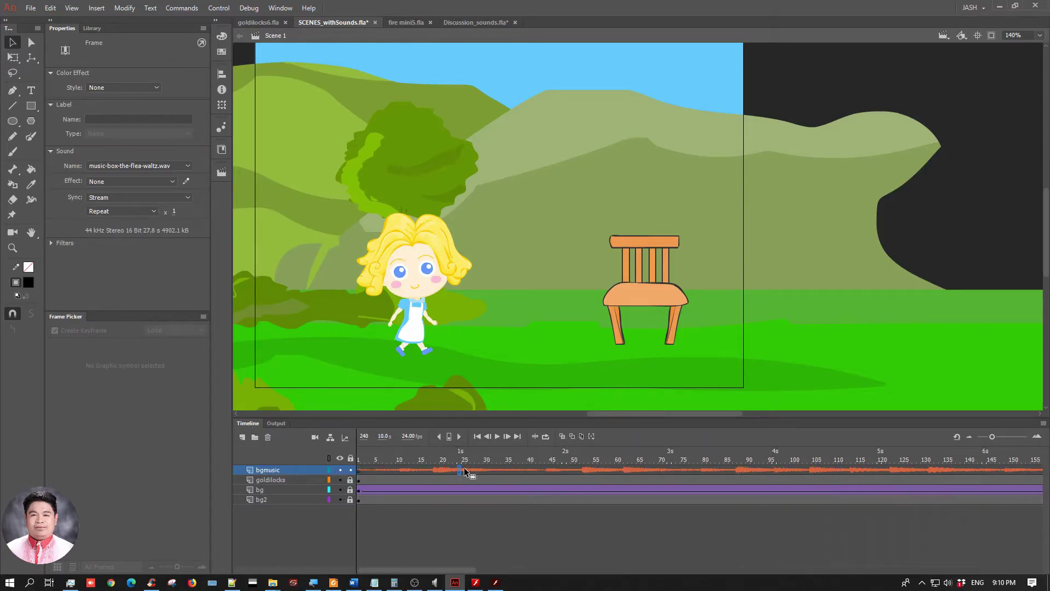
drag(669, 467, 669, 467)
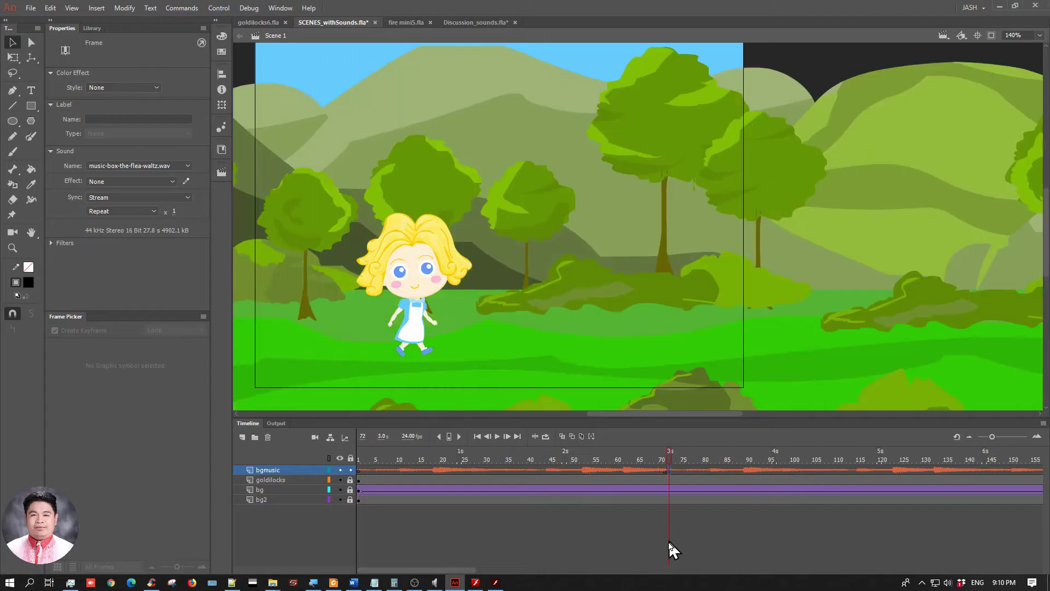
click(668, 546)
key(ctrl+z)
key(ctrl+z)
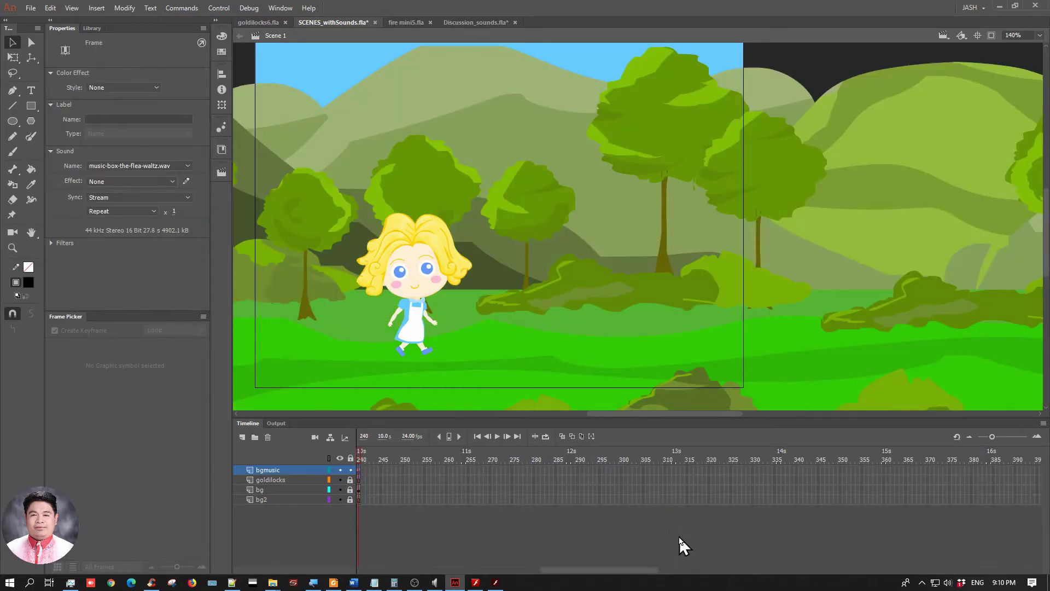
drag(625, 575, 487, 575)
click(474, 500)
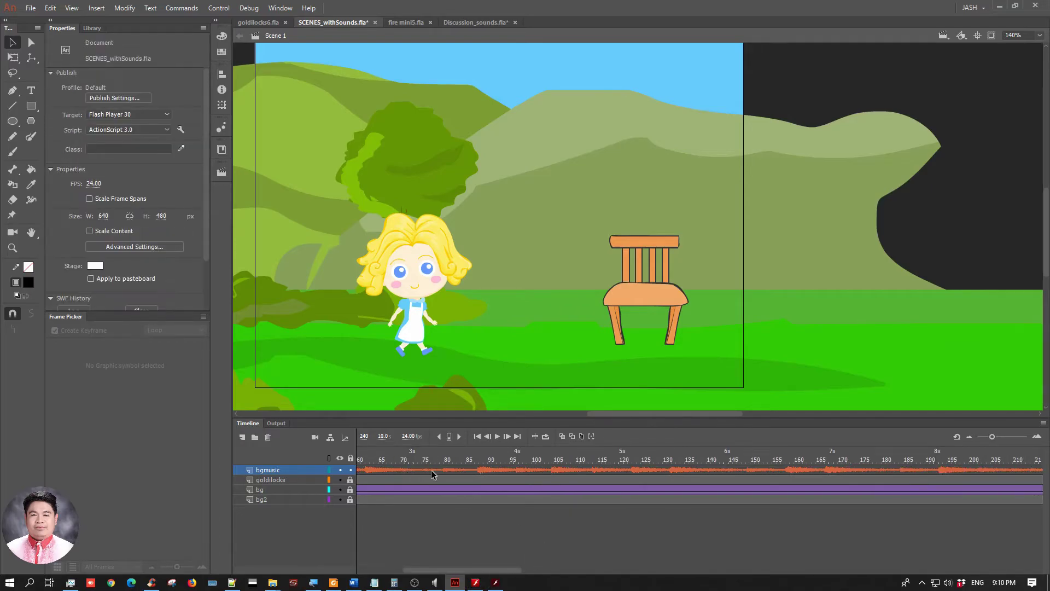
Remove the bgmusic layer's frames from about frame 72 through frame 240, and scrub the playhead through the shortened music
drag(413, 469, 873, 466)
right_click(874, 466)
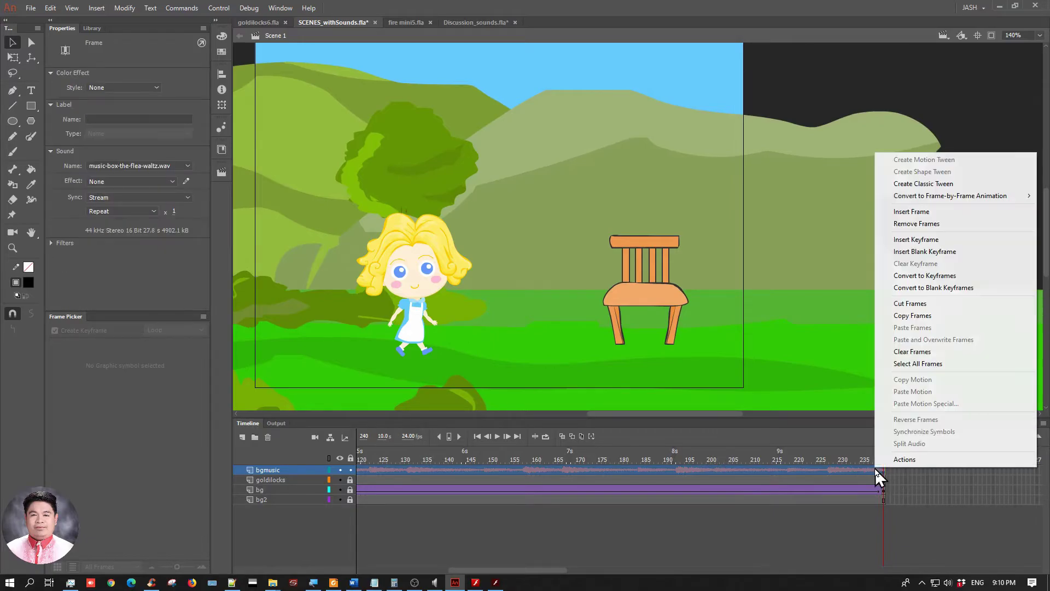
click(923, 224)
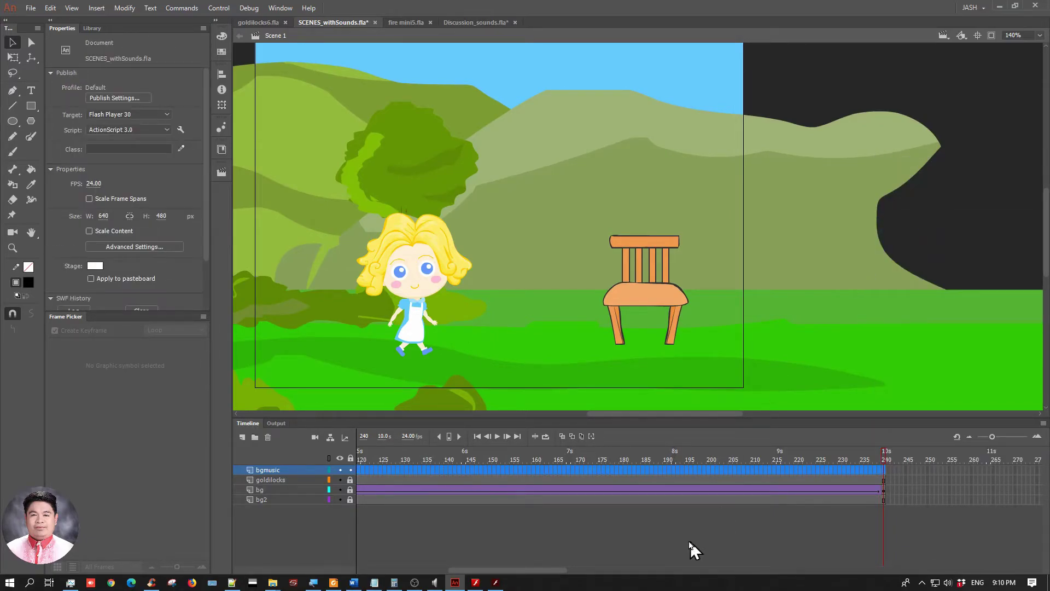
drag(539, 571, 491, 582)
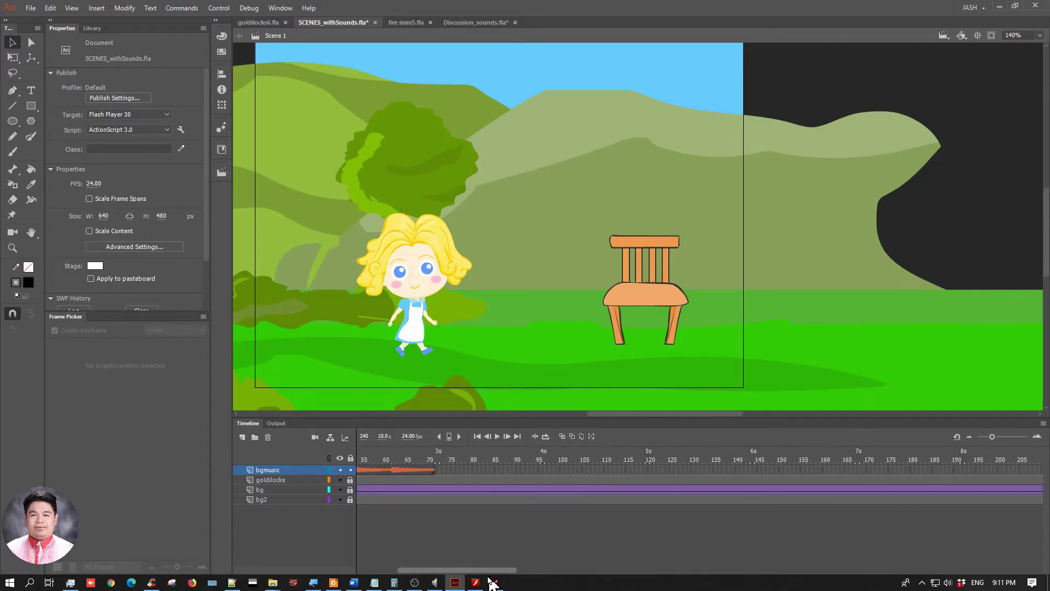
click(437, 453)
drag(436, 452, 406, 457)
drag(470, 566, 410, 576)
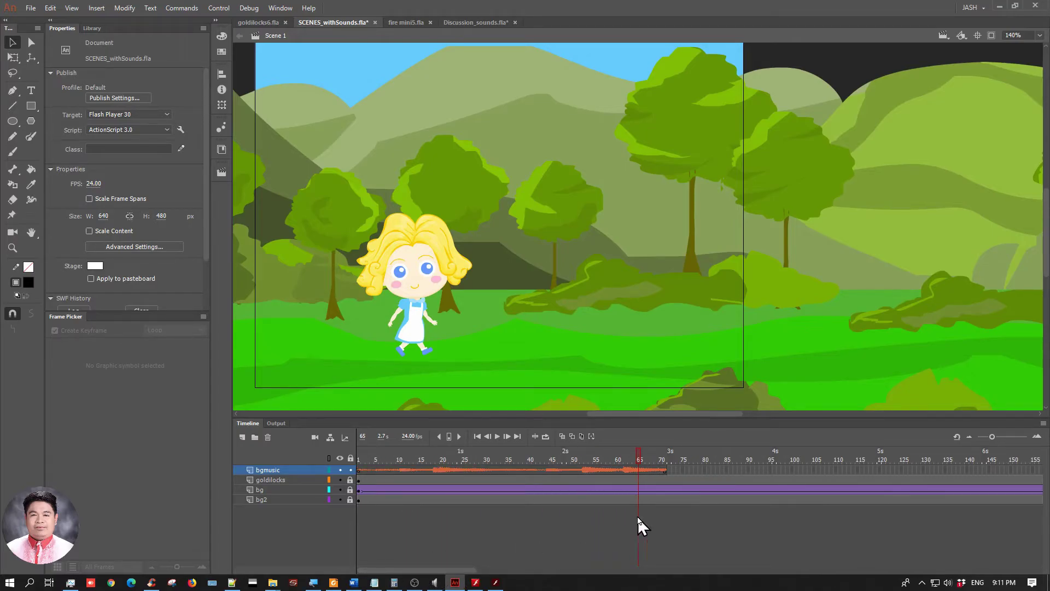
Test the movie with the shortened bgmusic layer, and close the preview
click(671, 469)
click(648, 537)
key(ctrl+Return)
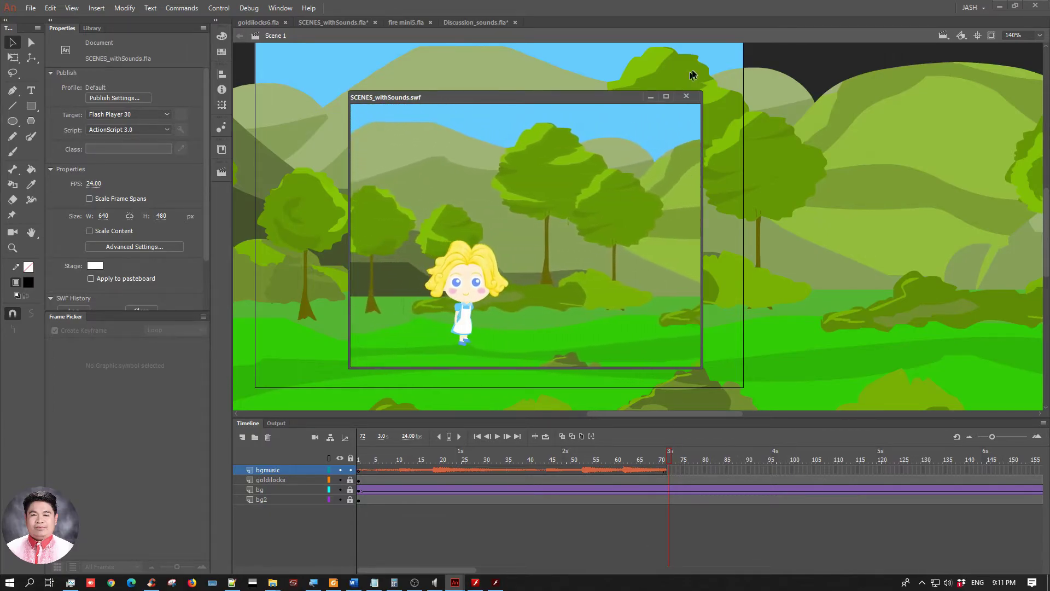
click(687, 96)
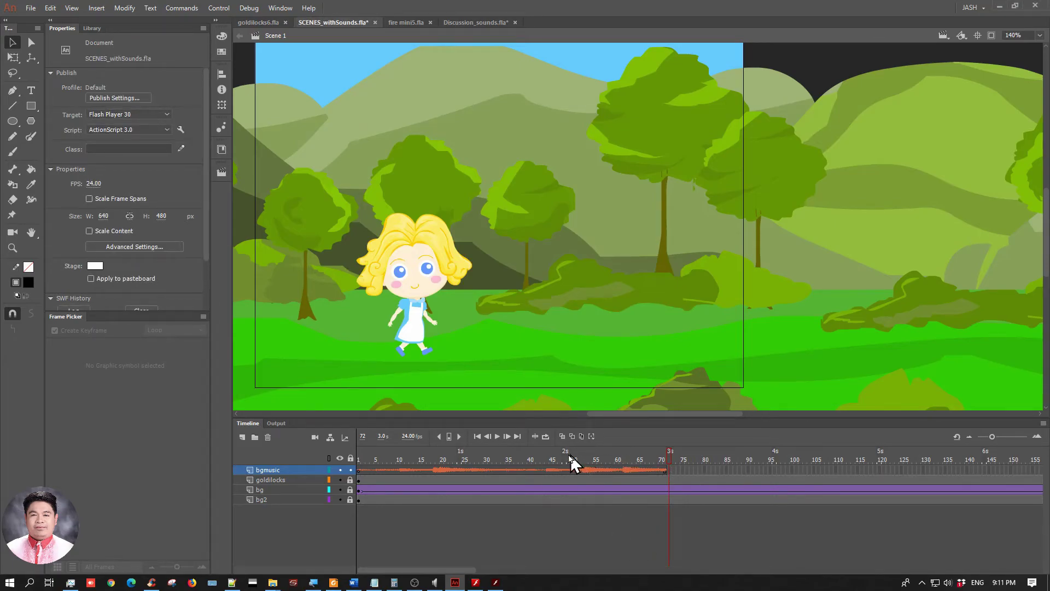
Check the span of the shortened music in Scene 1 between frame 1 and frame 72
drag(570, 456, 558, 457)
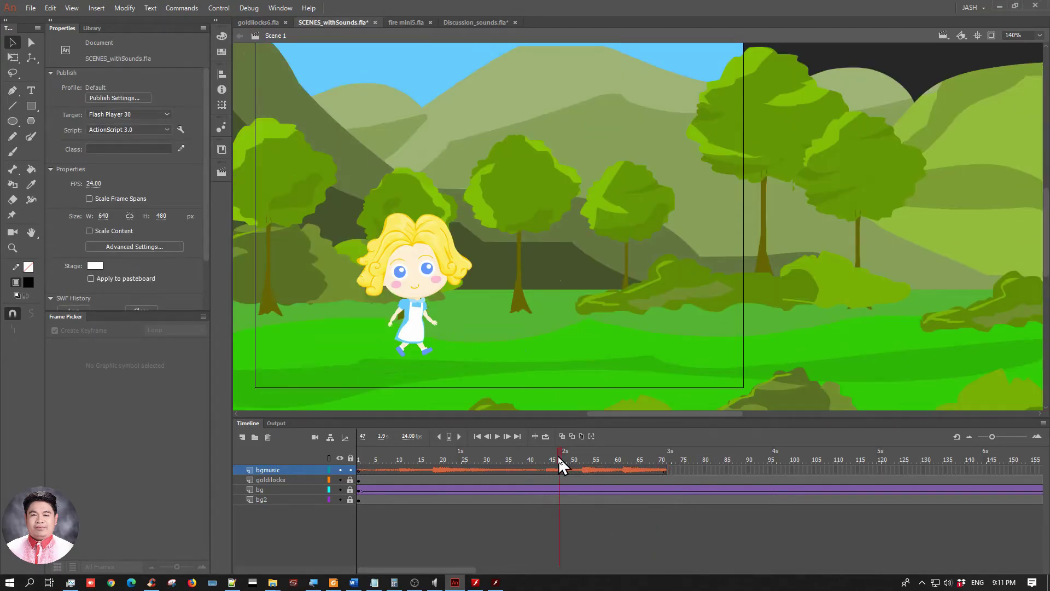
click(358, 455)
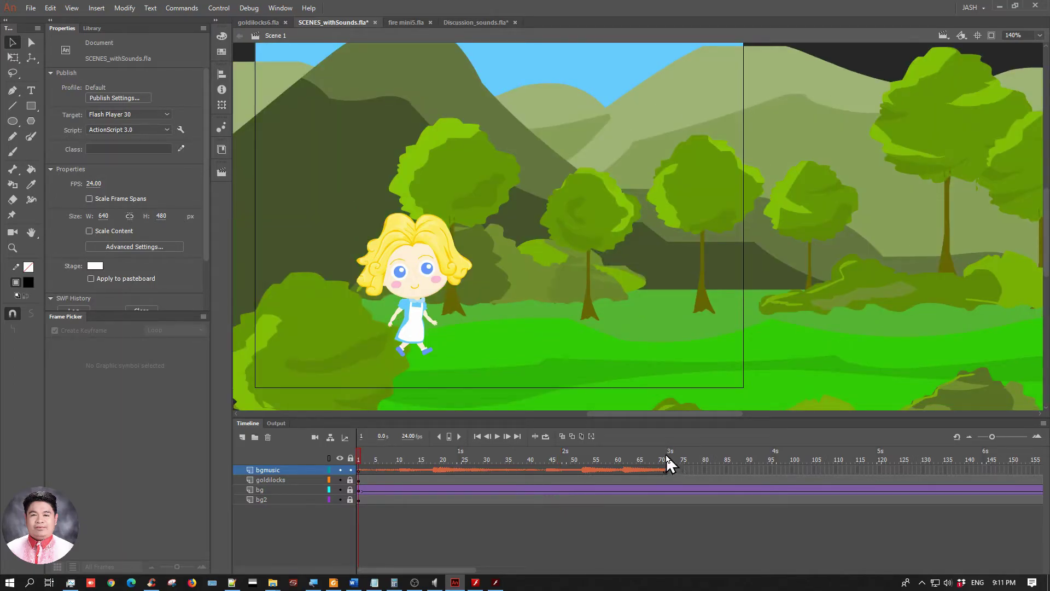
click(668, 459)
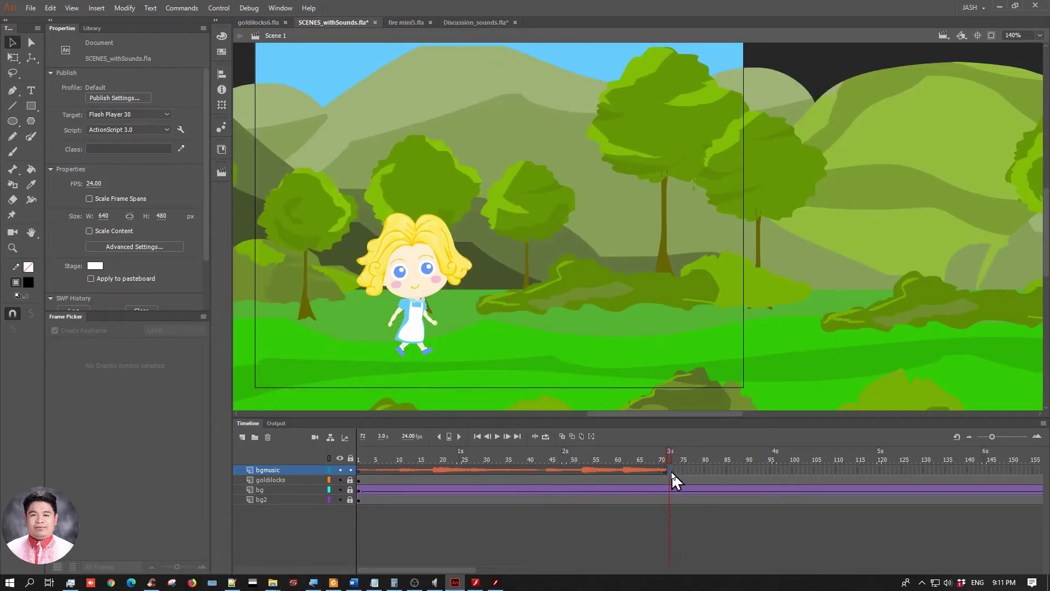
click(664, 469)
click(667, 468)
Extend the bgmusic layer back to frame 240 by inserting a frame there
click(469, 569)
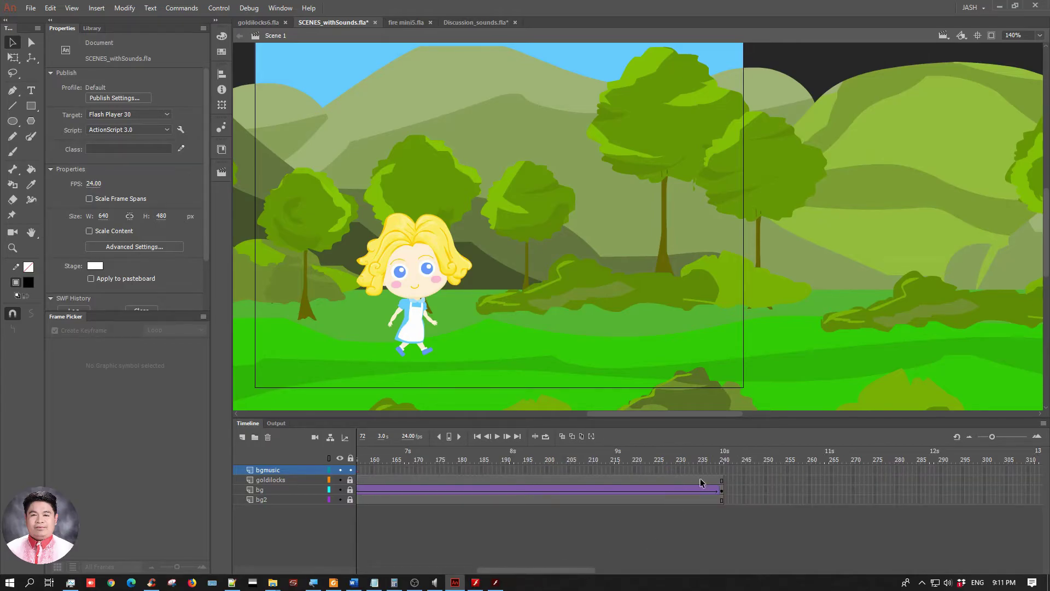
click(721, 471)
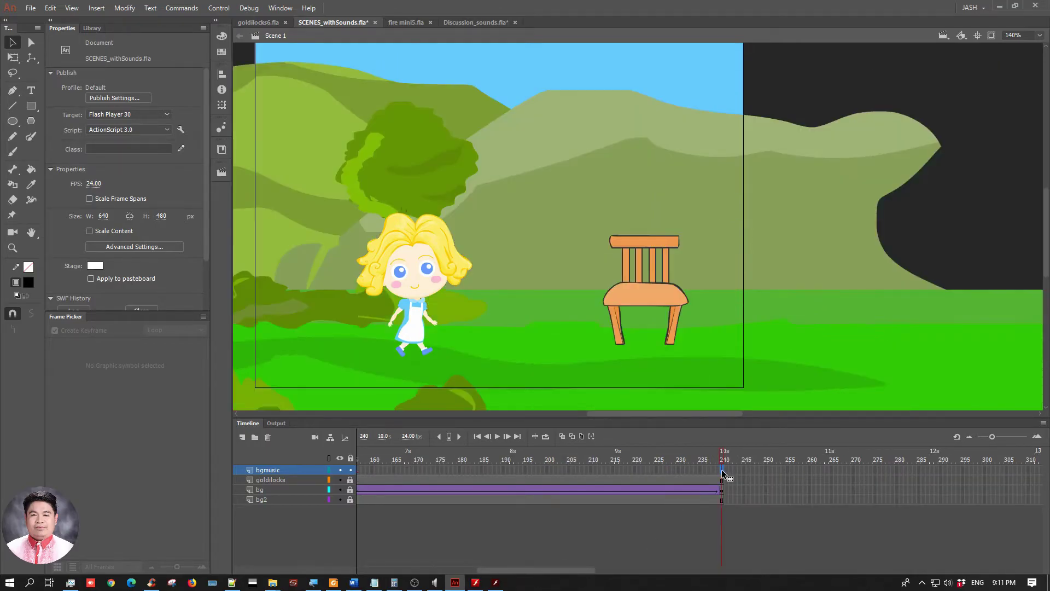
right_click(721, 471)
click(764, 215)
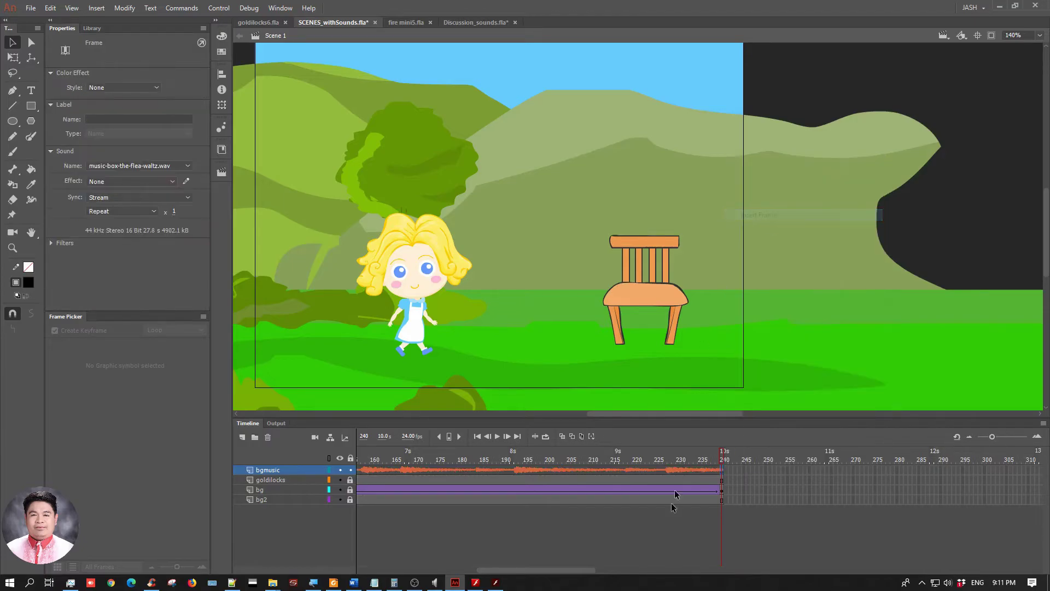
drag(586, 571, 465, 556)
Switch to Scene 2, bring its stage into view, and return the playhead to frame 1
click(221, 172)
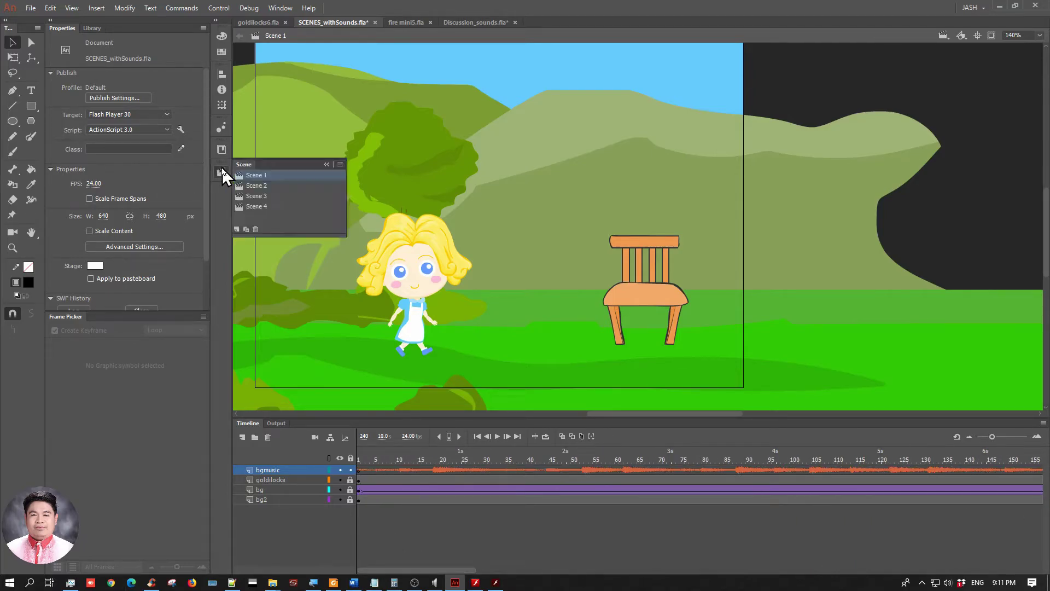
click(256, 186)
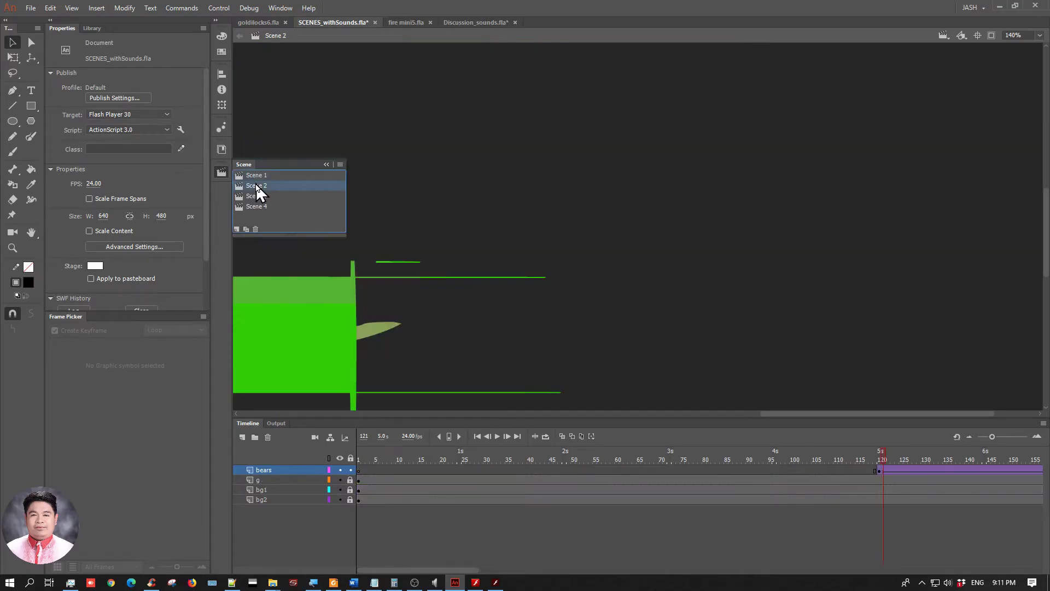
drag(417, 141, 844, 121)
drag(363, 127, 609, 138)
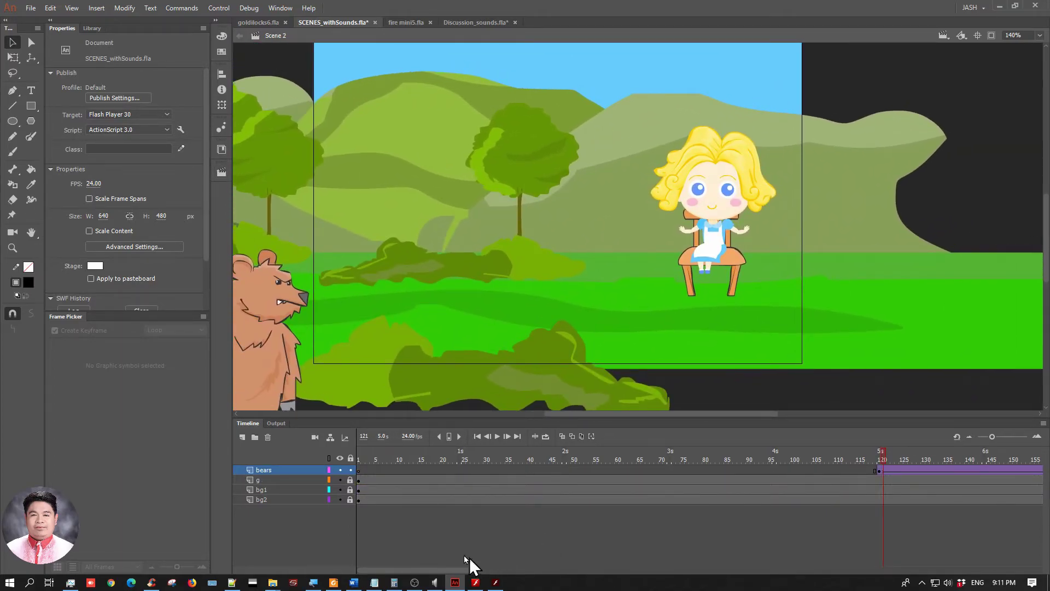
click(389, 462)
drag(388, 457, 317, 467)
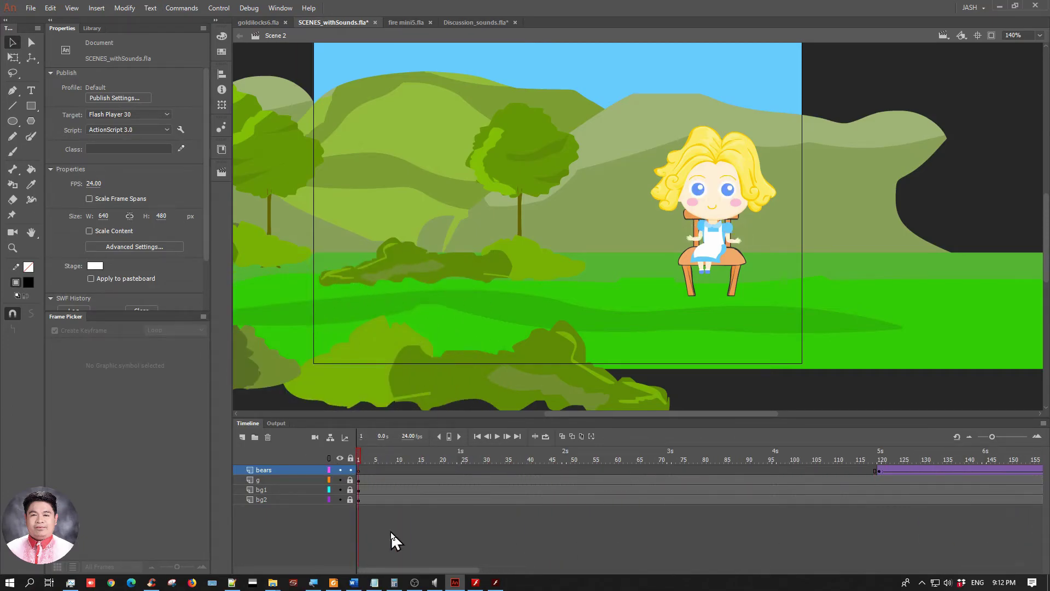
Lock the bears layer in Scene 2, and add a new layer named Sound1 above it
click(350, 470)
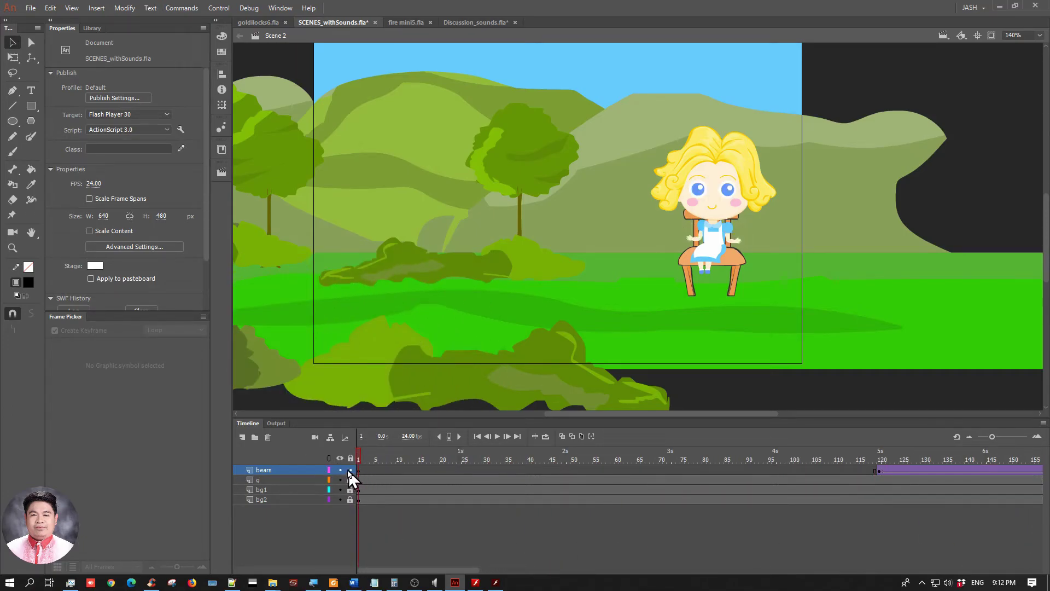
click(242, 437)
double_click(274, 471)
text(S)
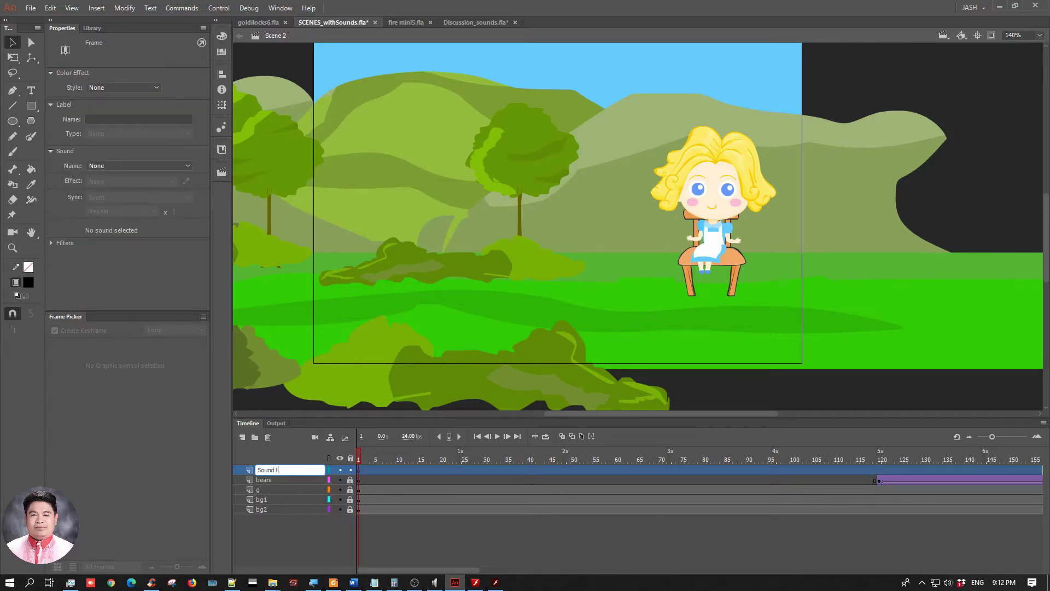
text(ound1)
key(Return)
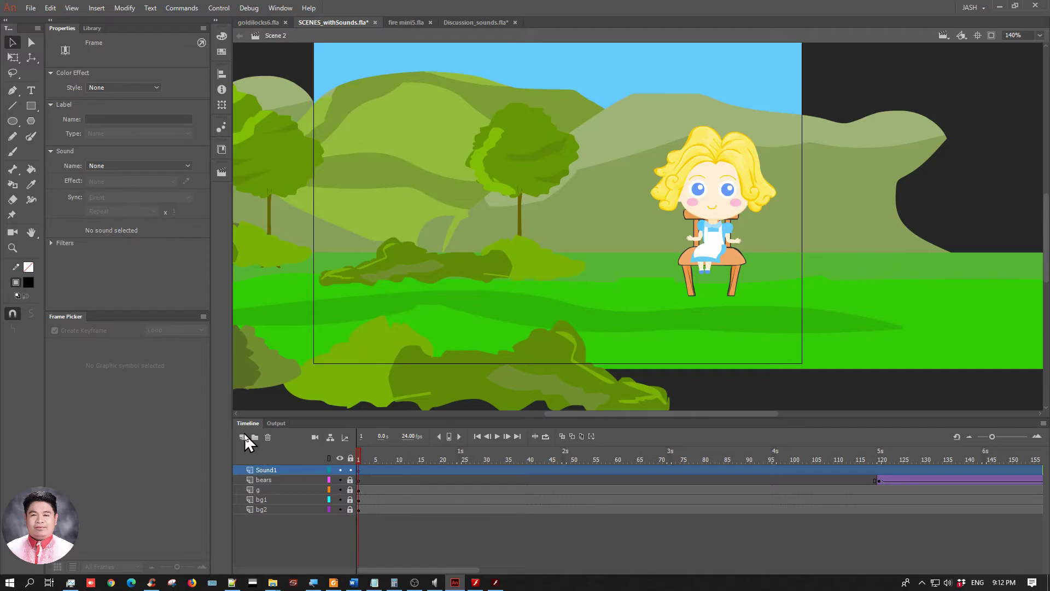
click(393, 539)
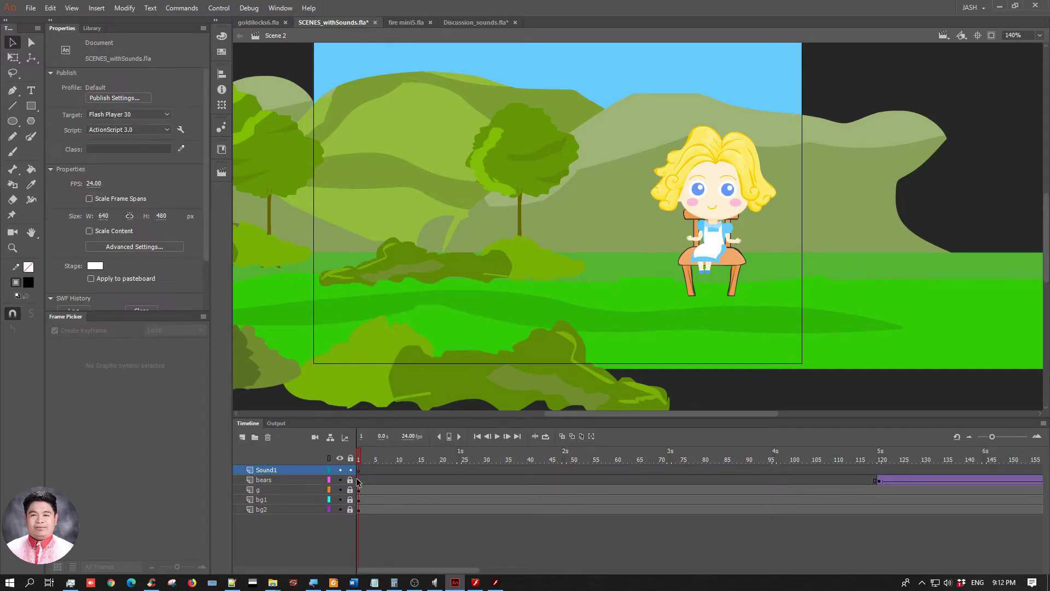
Place danger_beauty.mp3 from the library on the Sound1 layer of Scene 2
click(286, 468)
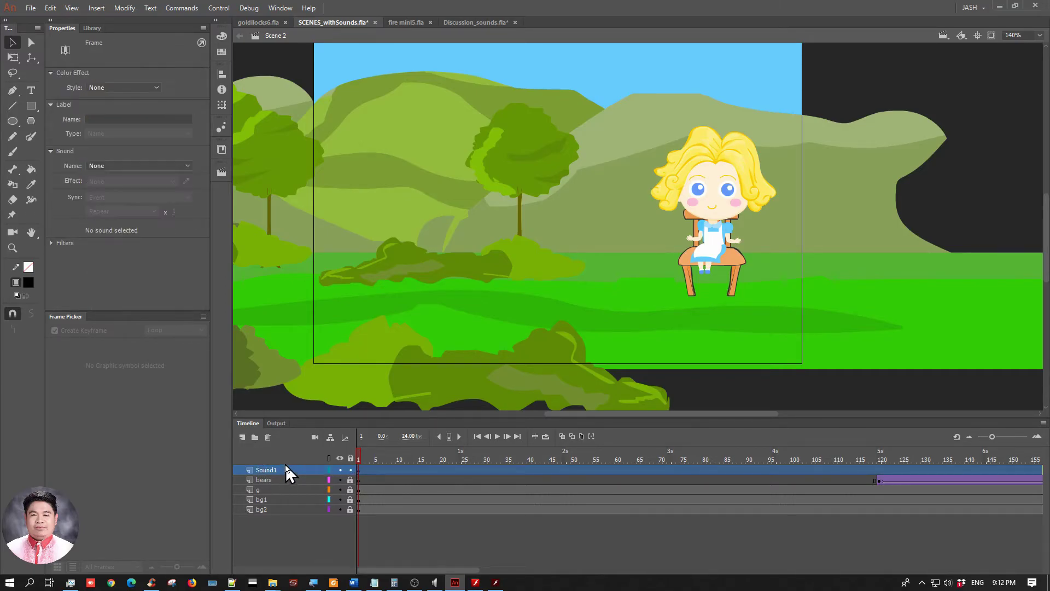
click(92, 28)
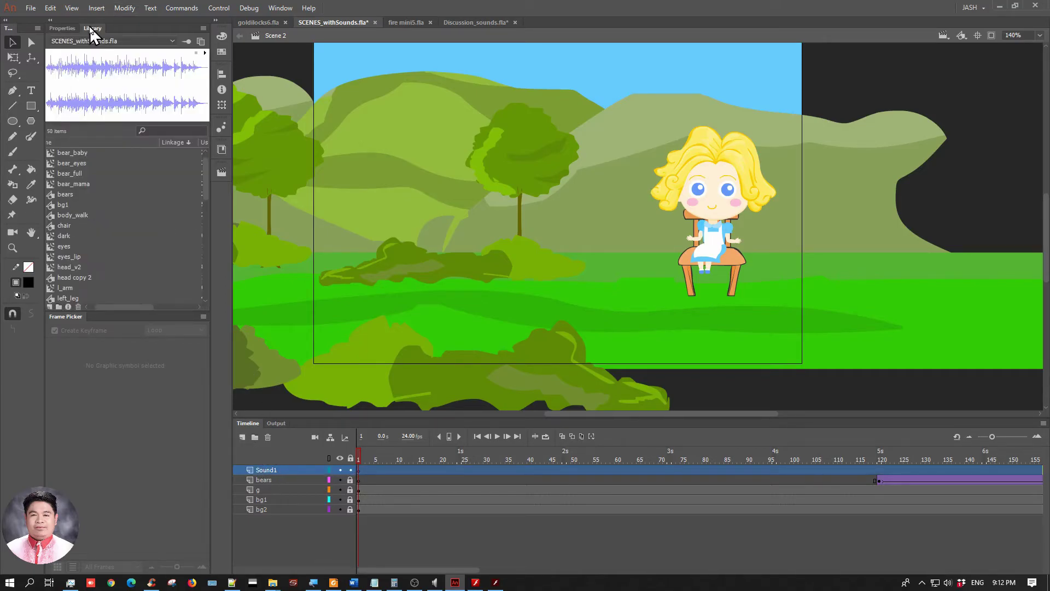
click(117, 205)
scroll(120, 221, down, 10)
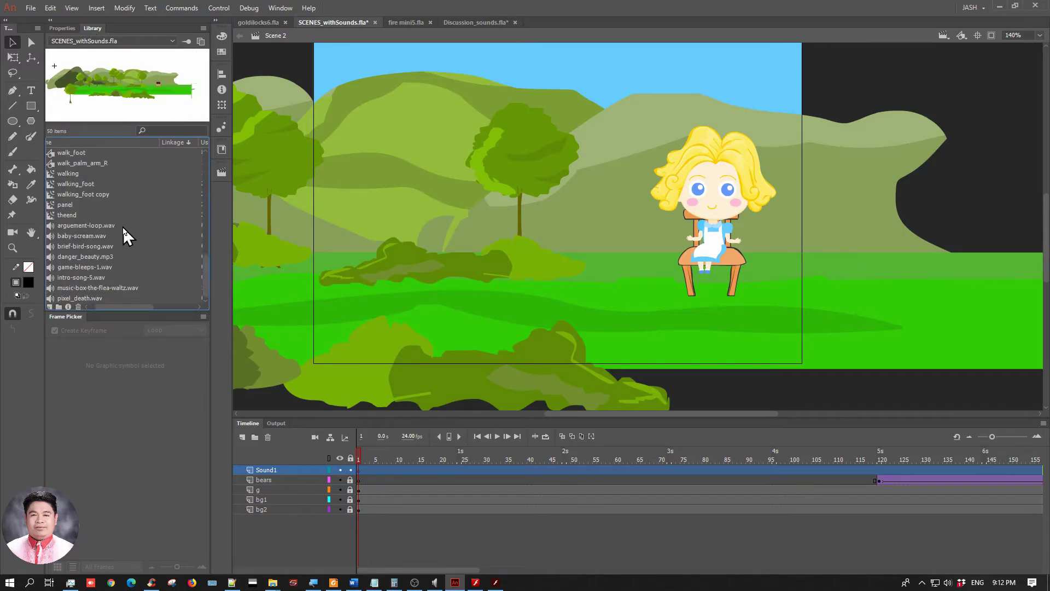
click(88, 256)
drag(53, 262, 498, 224)
click(475, 552)
drag(447, 570, 507, 570)
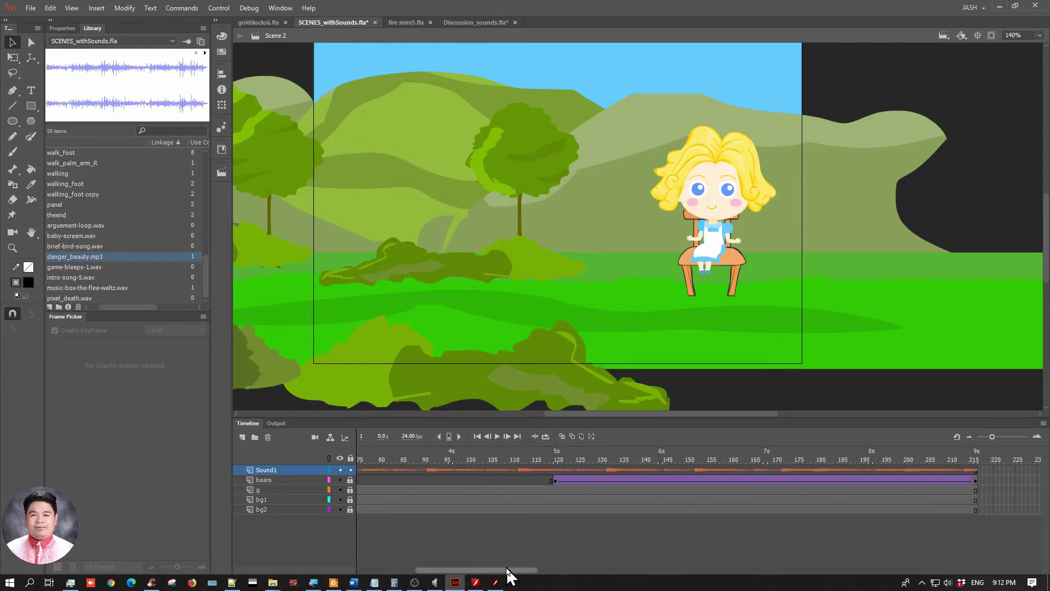
Scrub through the bears' entrance, and check the sound settings of the Sound1 layer at frame 112
drag(554, 461, 669, 466)
click(523, 479)
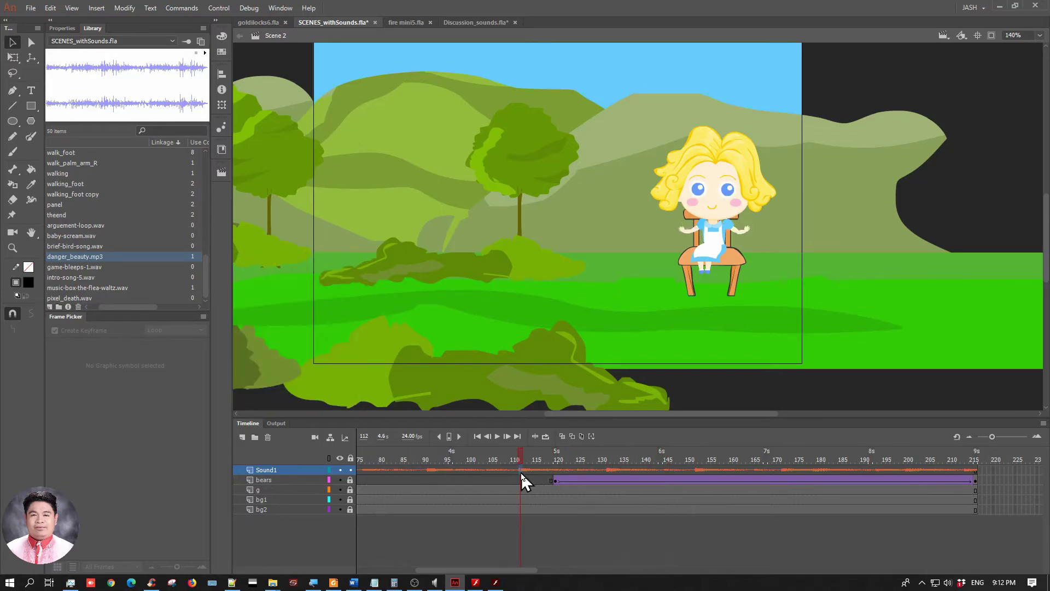
click(62, 28)
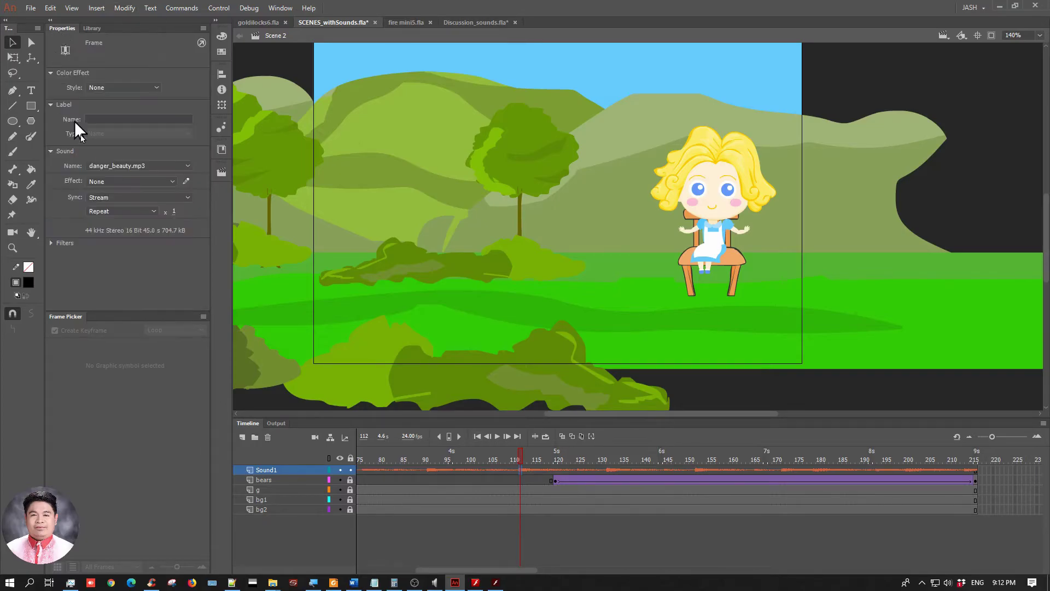
click(92, 28)
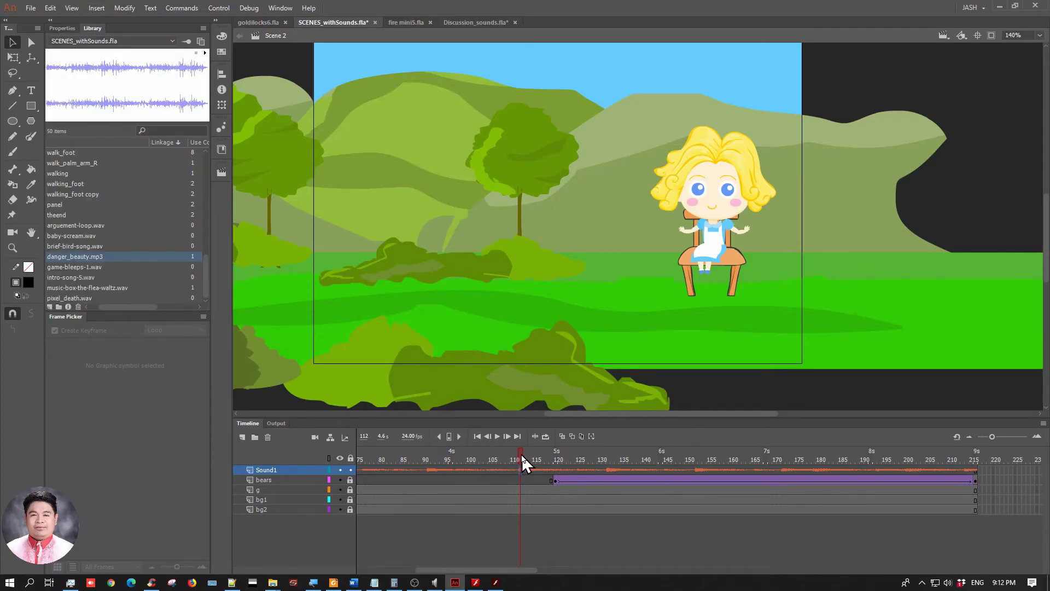
Remove the Sound1 layer's frames from frame 120 to frame 216, so the music ends where the bears appear
drag(524, 461, 978, 474)
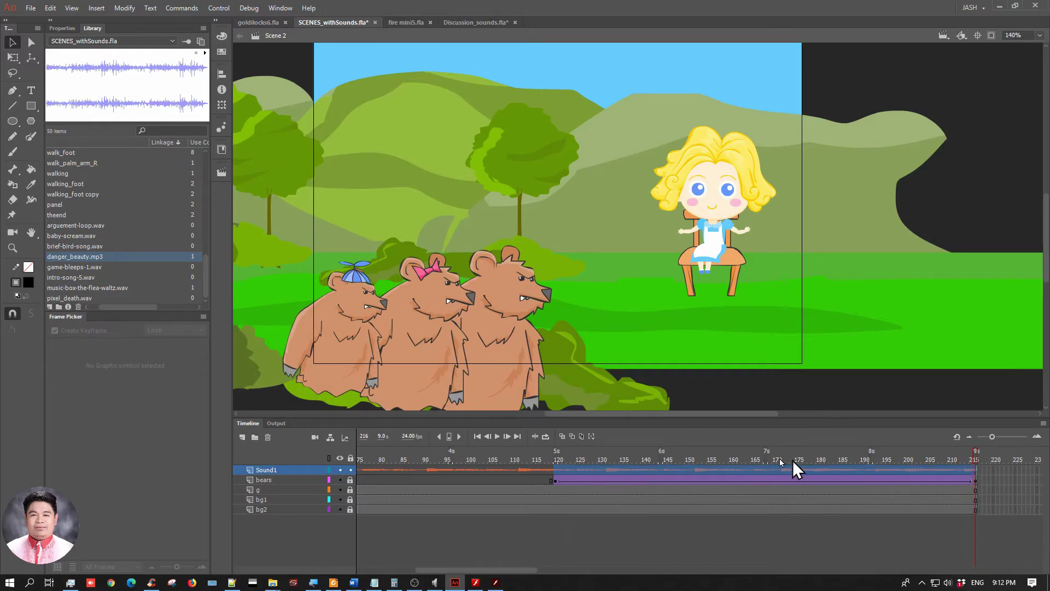
right_click(686, 471)
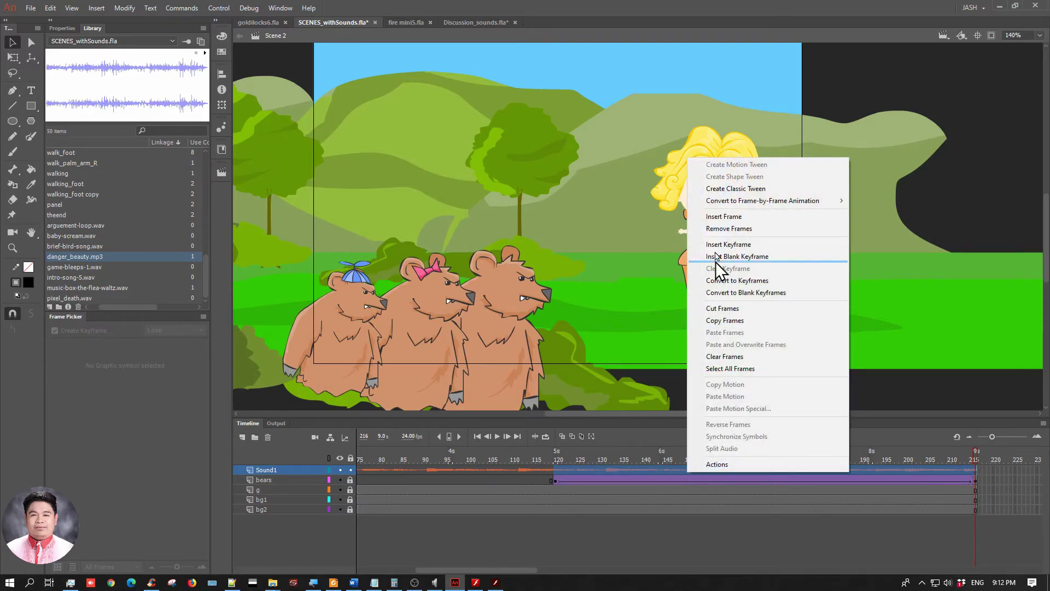
click(717, 228)
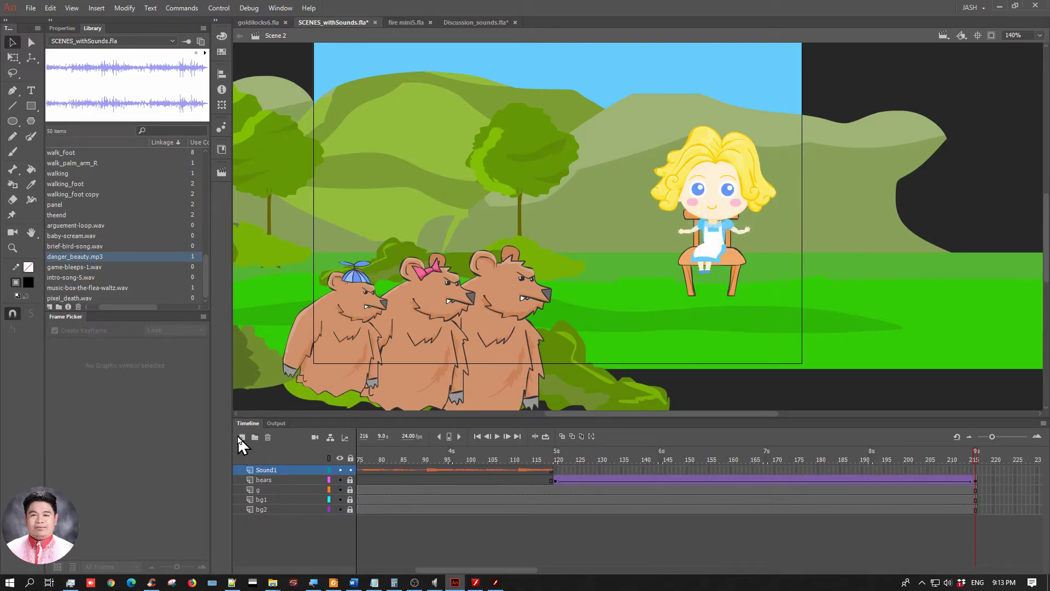
Add a new layer above Sound1, and insert a keyframe on it at frame 120
click(242, 438)
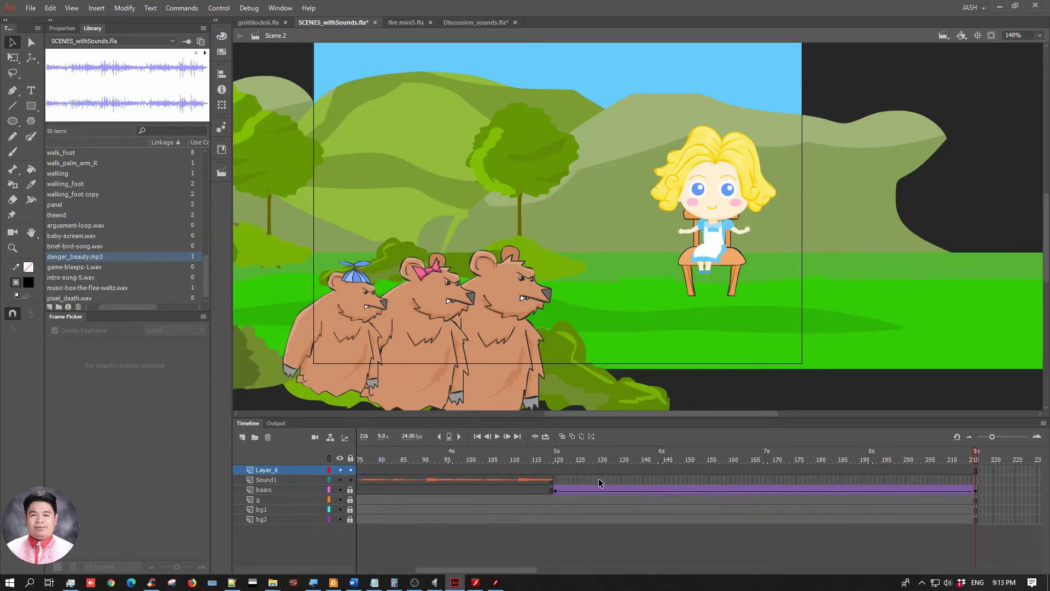
click(556, 470)
right_click(556, 470)
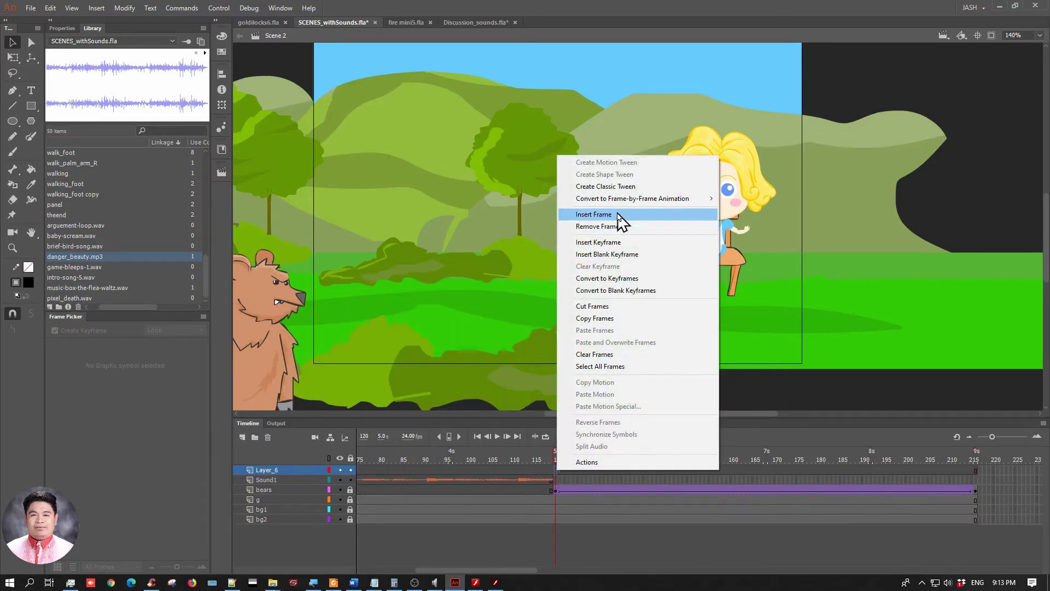
click(619, 244)
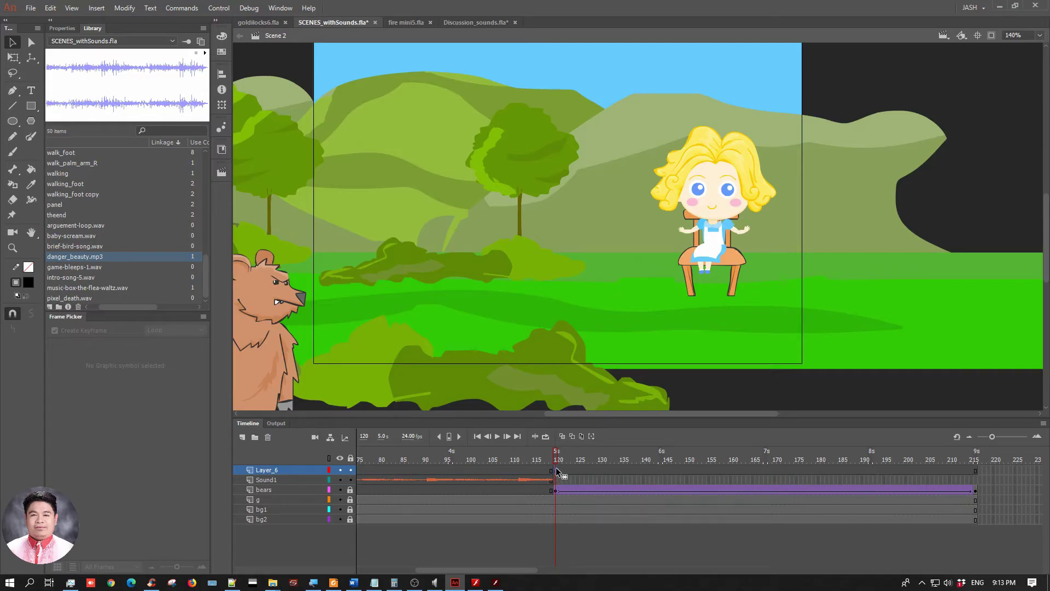
Rename the new top layer of Scene 2 as Sound2
click(116, 301)
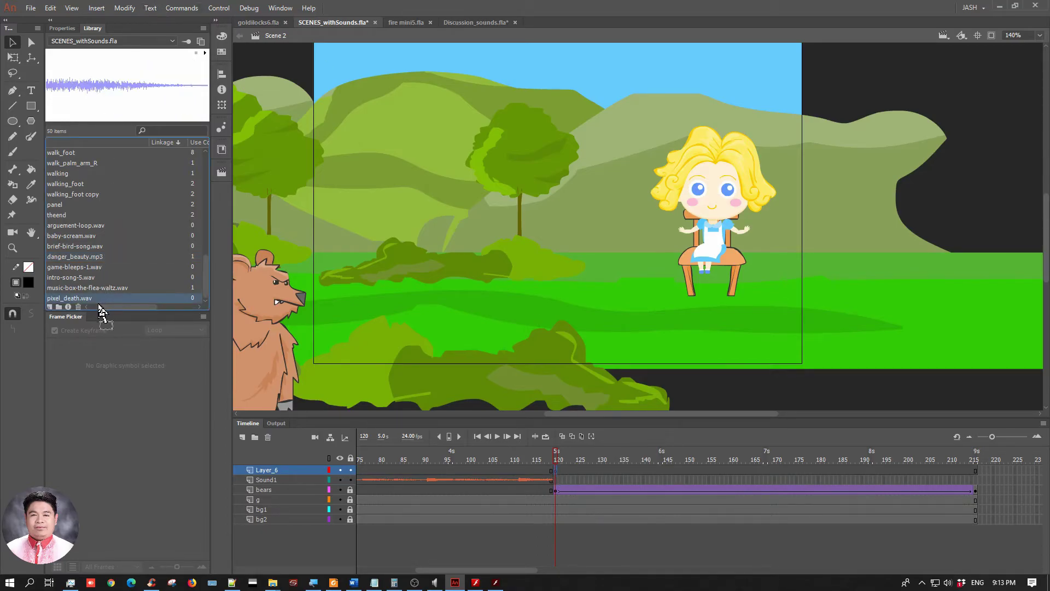
double_click(279, 468)
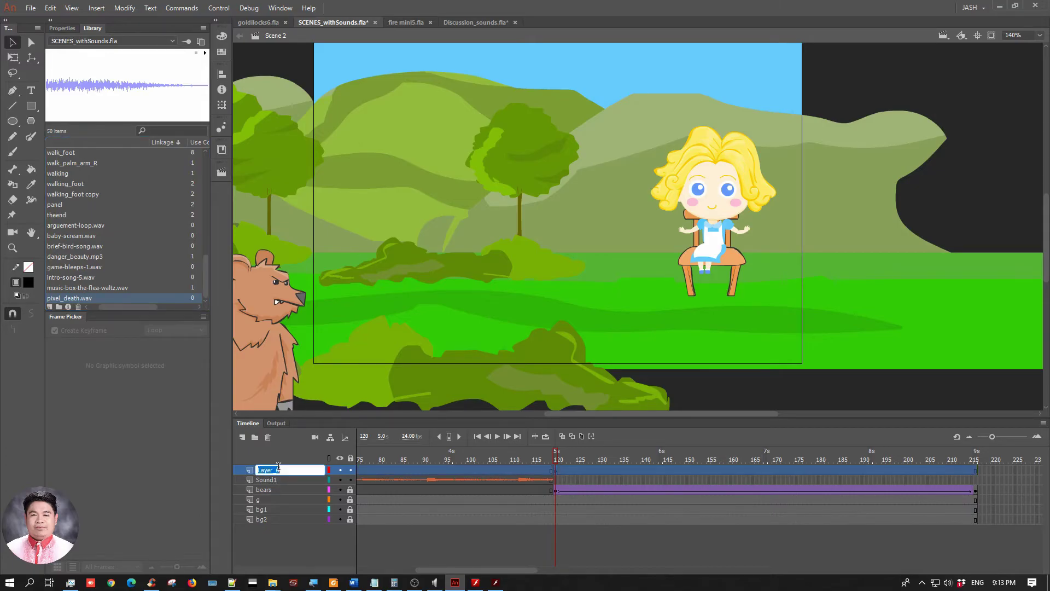
text(Sound2)
key(Return)
click(630, 544)
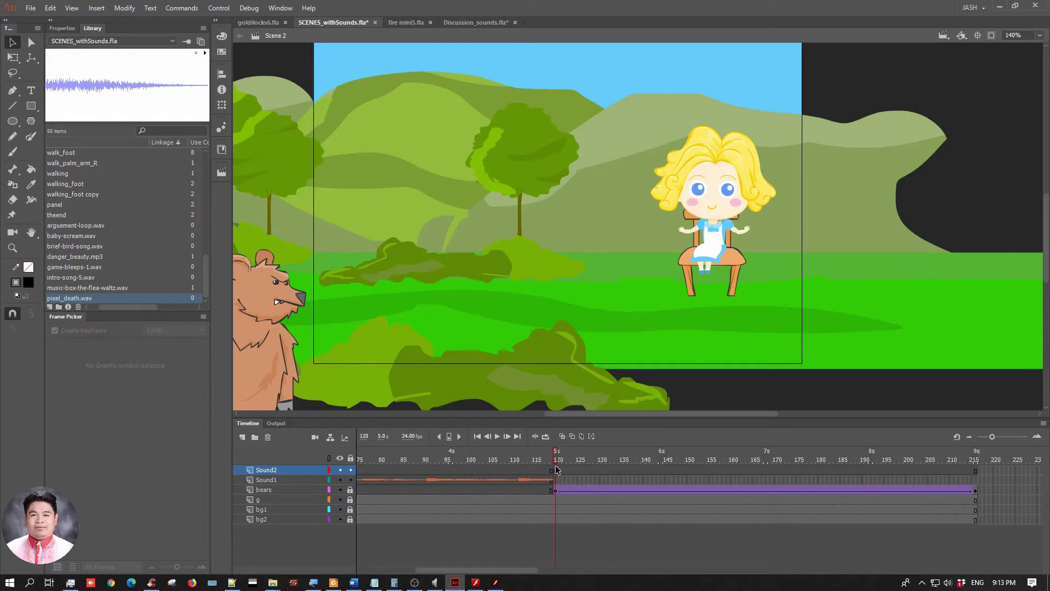
Place arguement-loop.wav from the library at frame 120 of the Sound2 layer
drag(556, 470, 372, 152)
drag(118, 307, 106, 307)
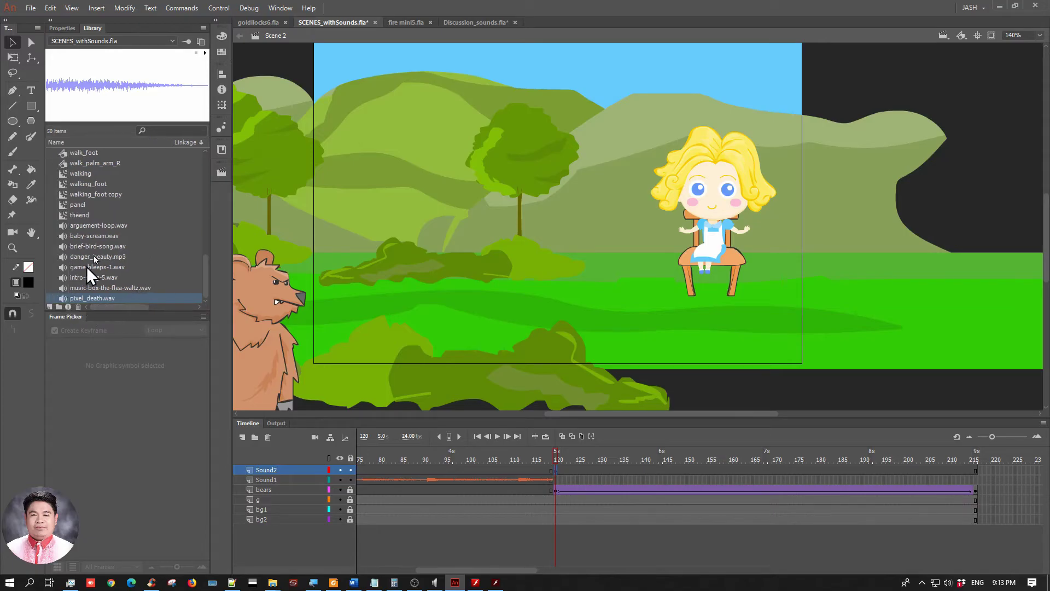
click(85, 226)
drag(82, 225, 637, 221)
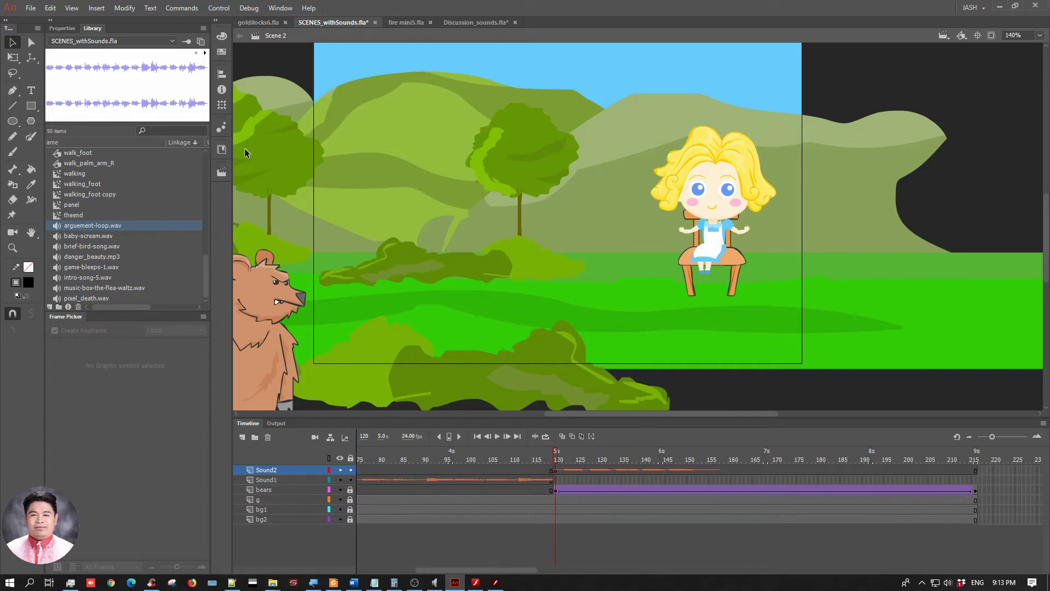
Test the movie with its sounds, and close the test window
click(224, 174)
mouse_move(257, 191)
mouse_down()
mouse_move(258, 164)
mouse_move(260, 181)
mouse_up()
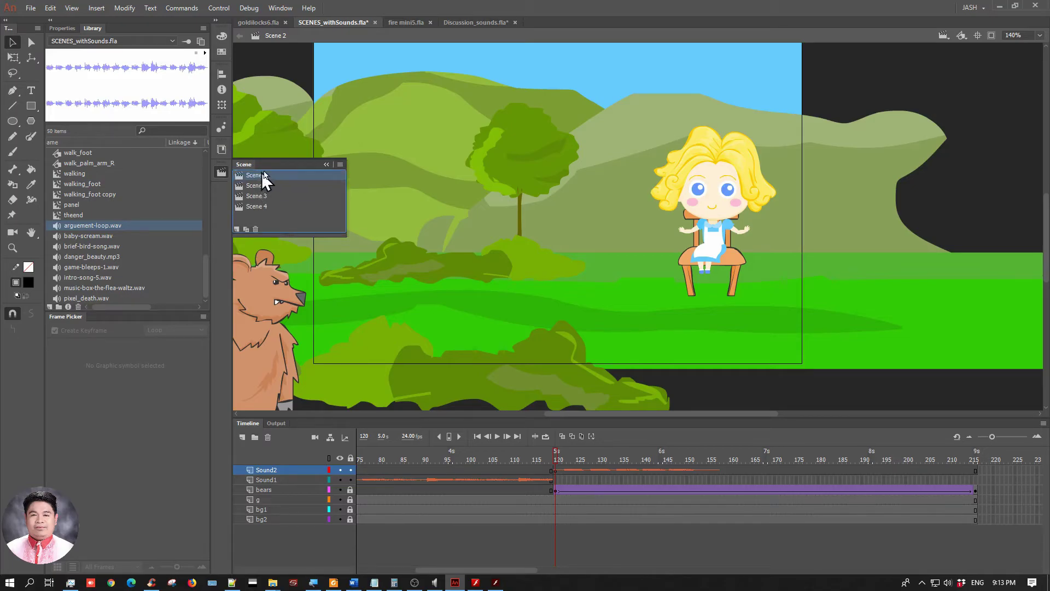
click(277, 133)
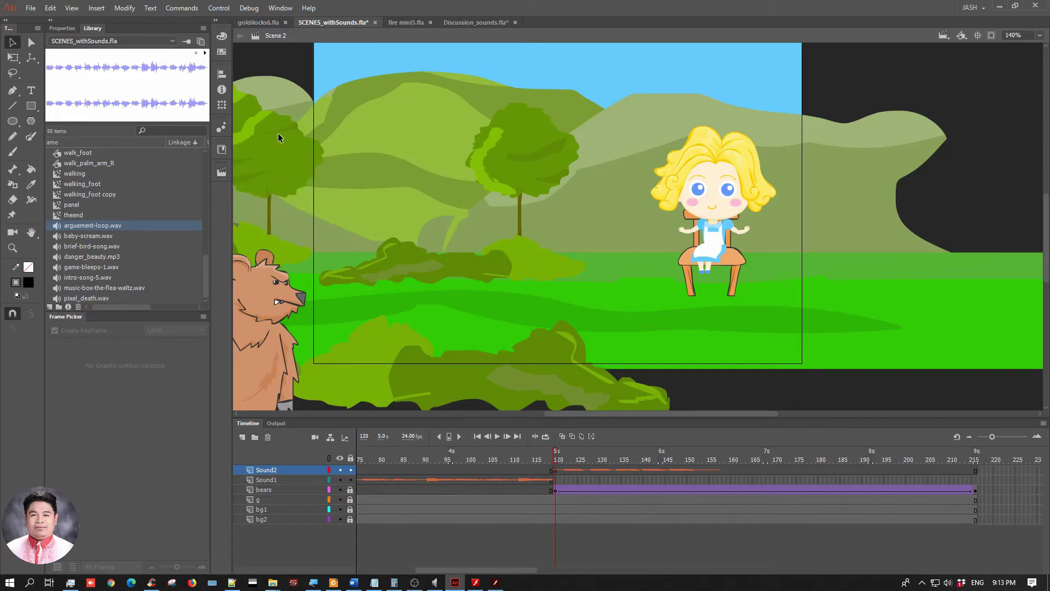
key(ctrl+minus)
key(ctrl+Return)
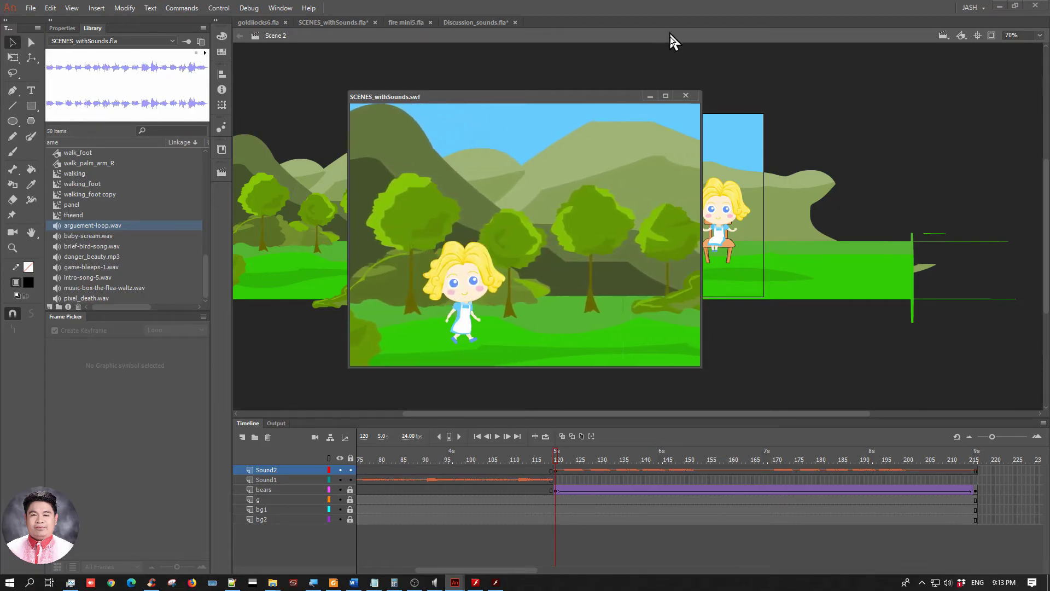
click(686, 96)
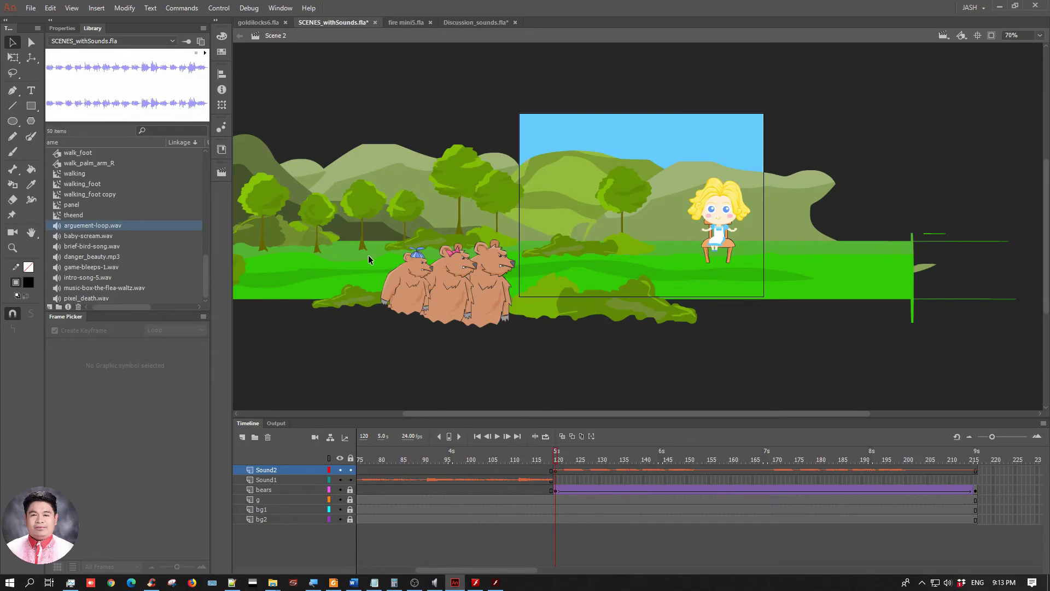
Look at Scene 1, and return to Scene 2 to review the sounds on its timeline
key(ctrl+equal)
drag(380, 198, 341, 221)
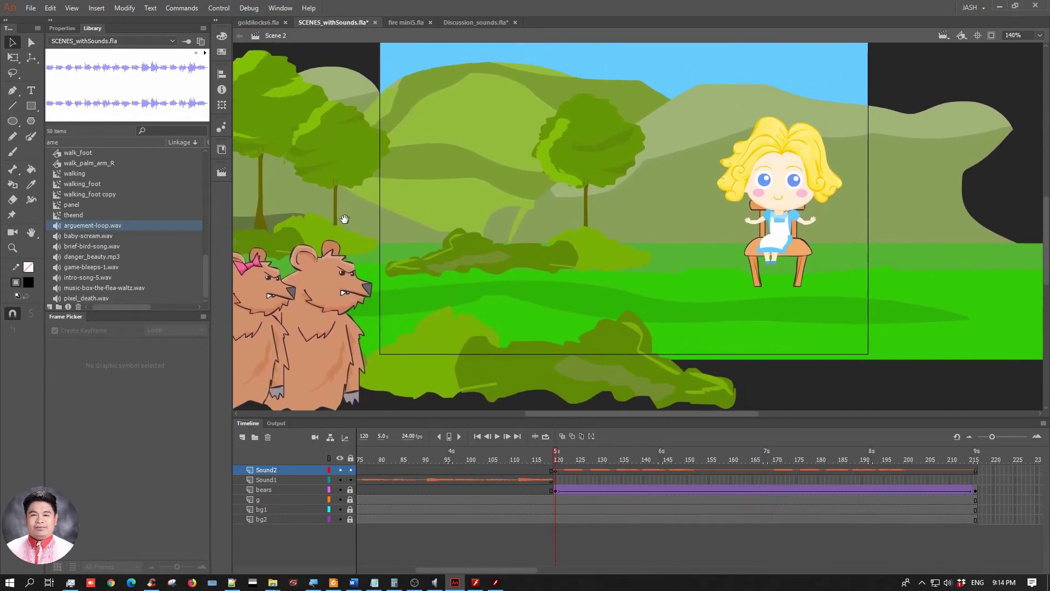
click(221, 175)
drag(259, 178, 258, 189)
click(262, 178)
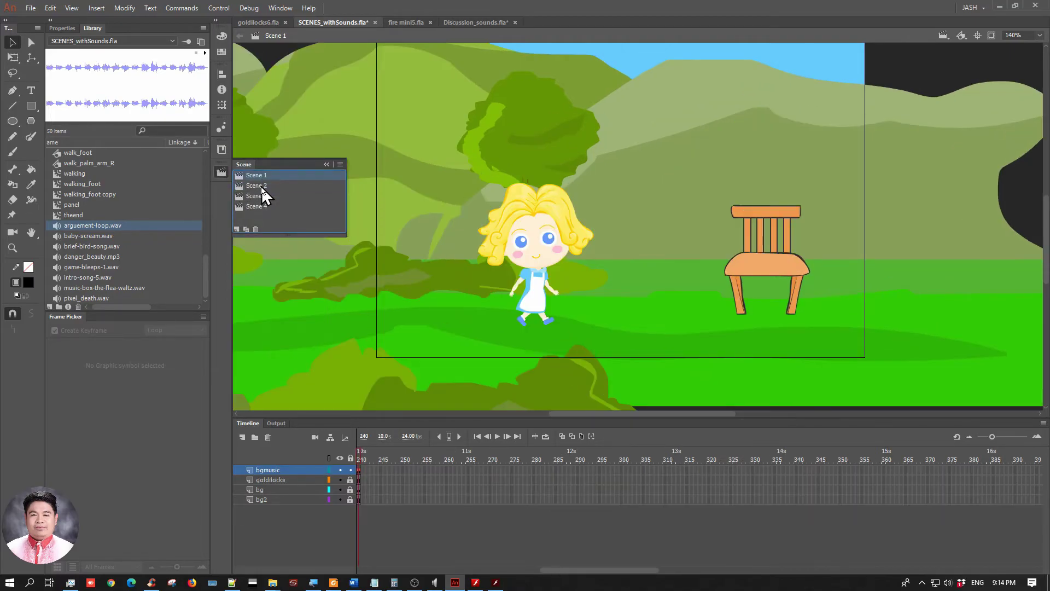
click(262, 186)
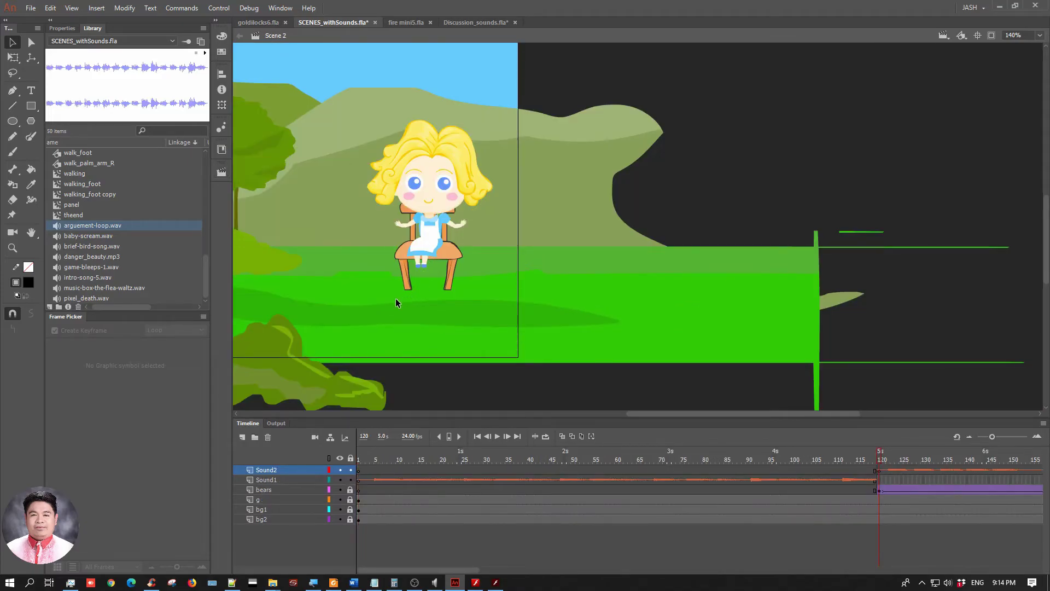
drag(352, 282, 586, 312)
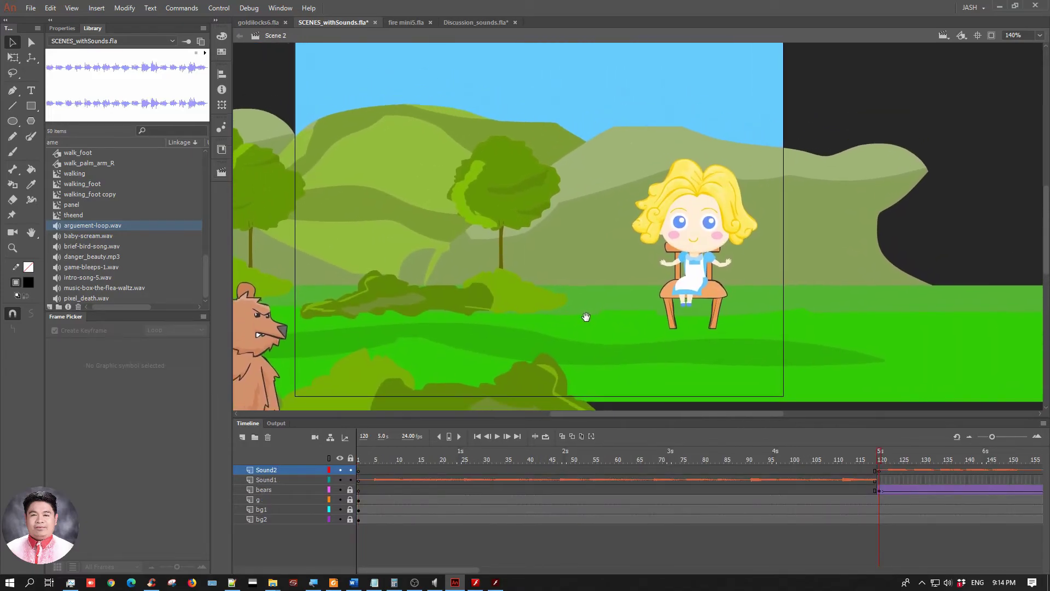
Open Scene 3 and lock its bg1 and bg2 layers
click(221, 173)
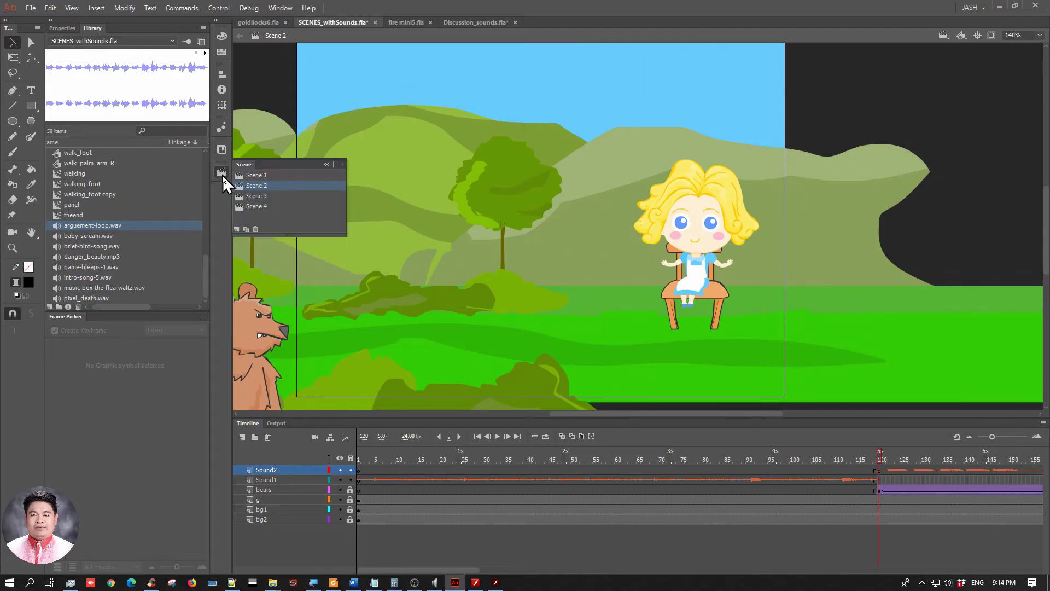
click(255, 196)
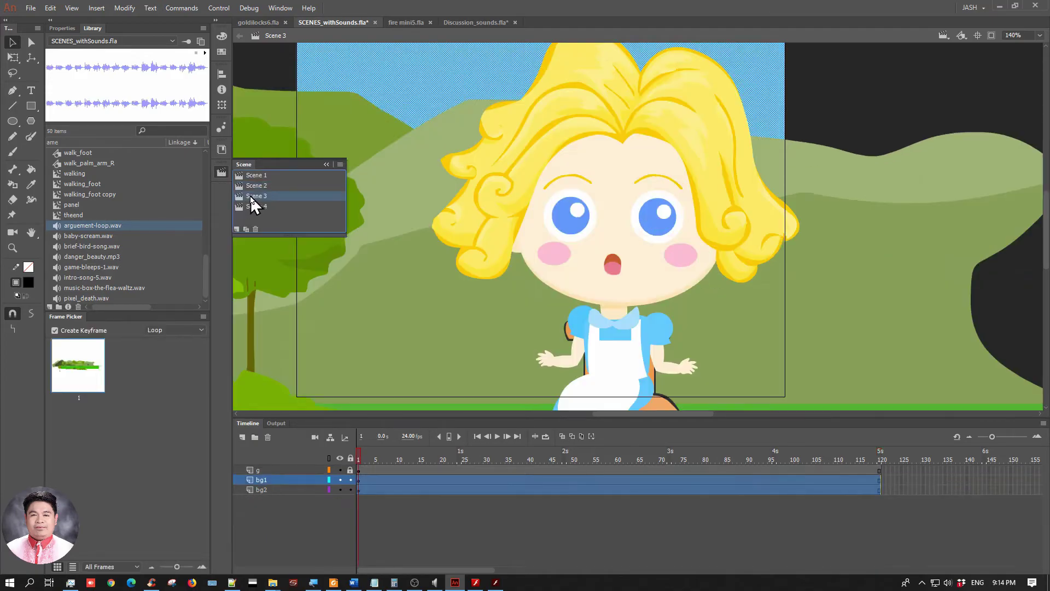
click(285, 103)
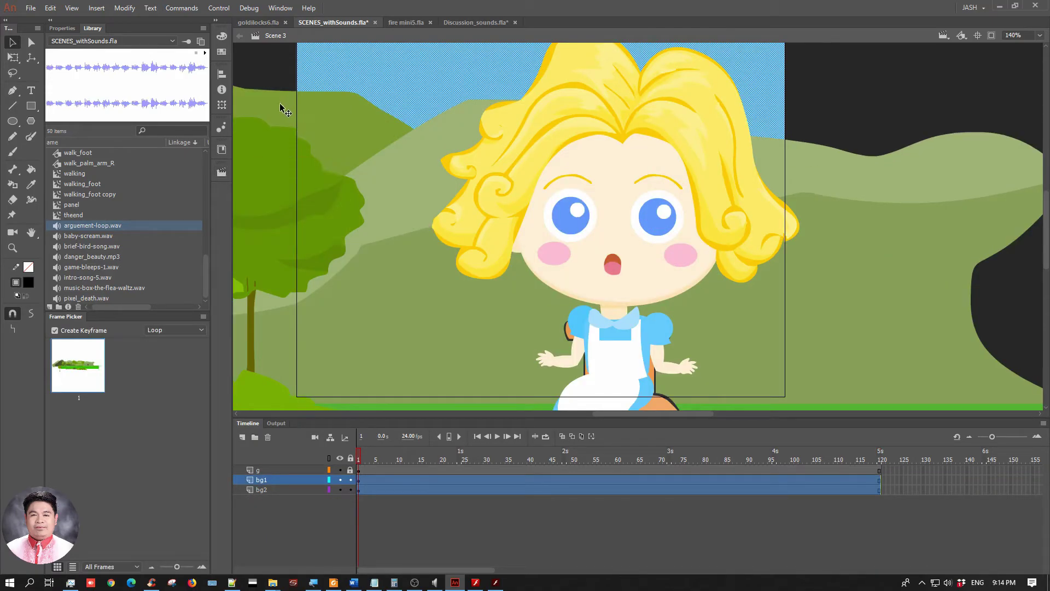
click(432, 525)
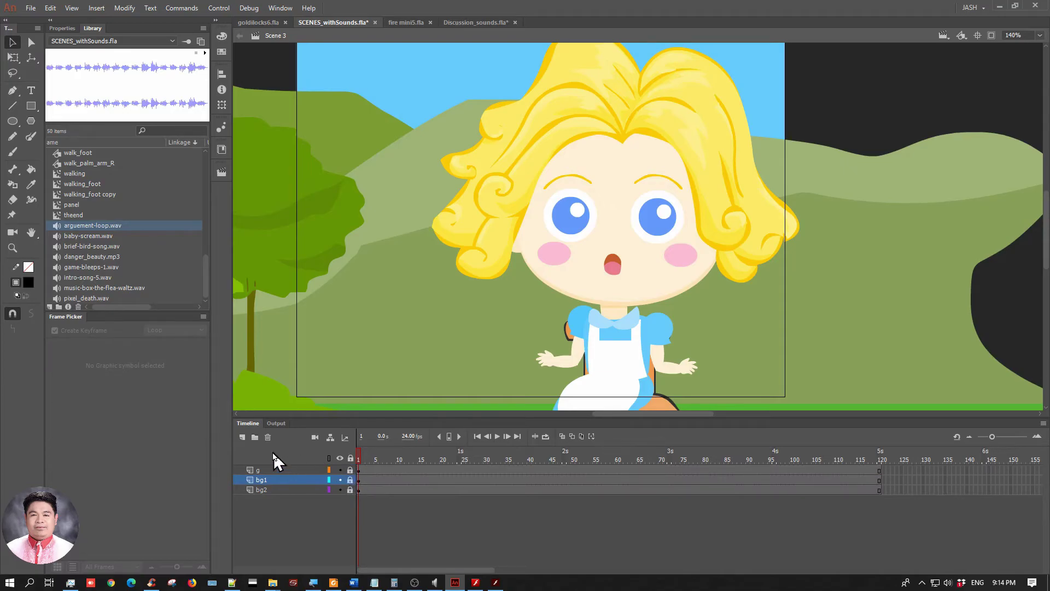
Add a layer named sound1 above the g layer in Scene 3, and place arguement-loop.wav on it
click(243, 437)
drag(273, 480, 339, 467)
click(409, 539)
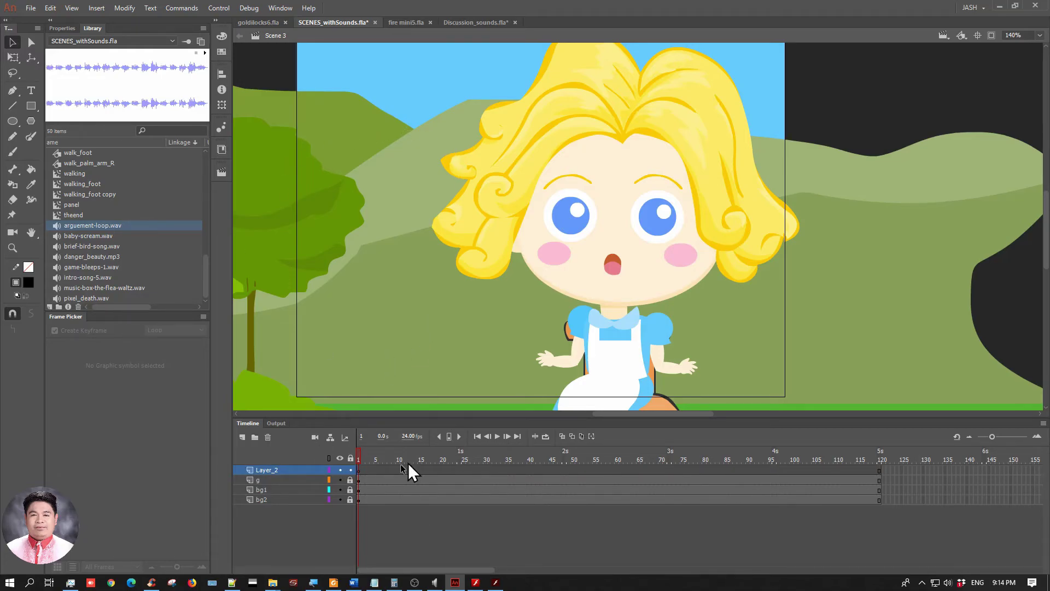
double_click(277, 469)
text(sou)
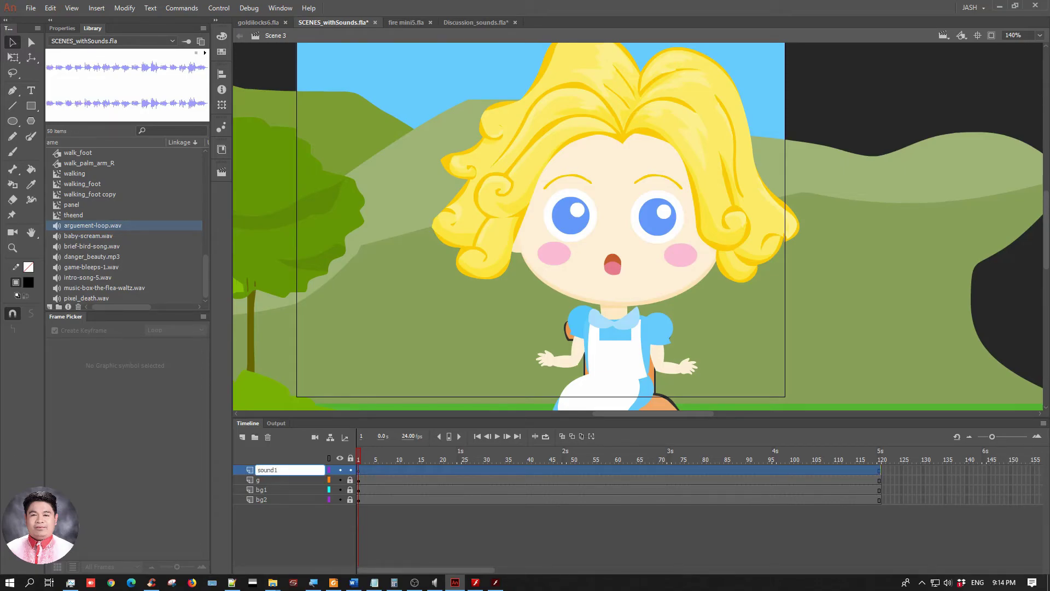
text(nd1)
key(Return)
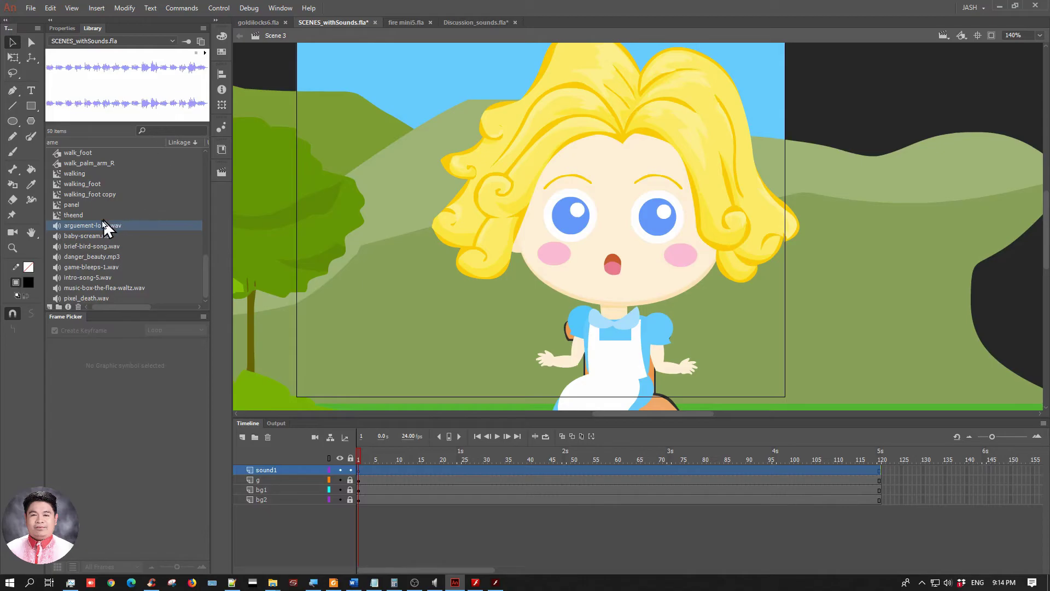
drag(105, 225, 411, 343)
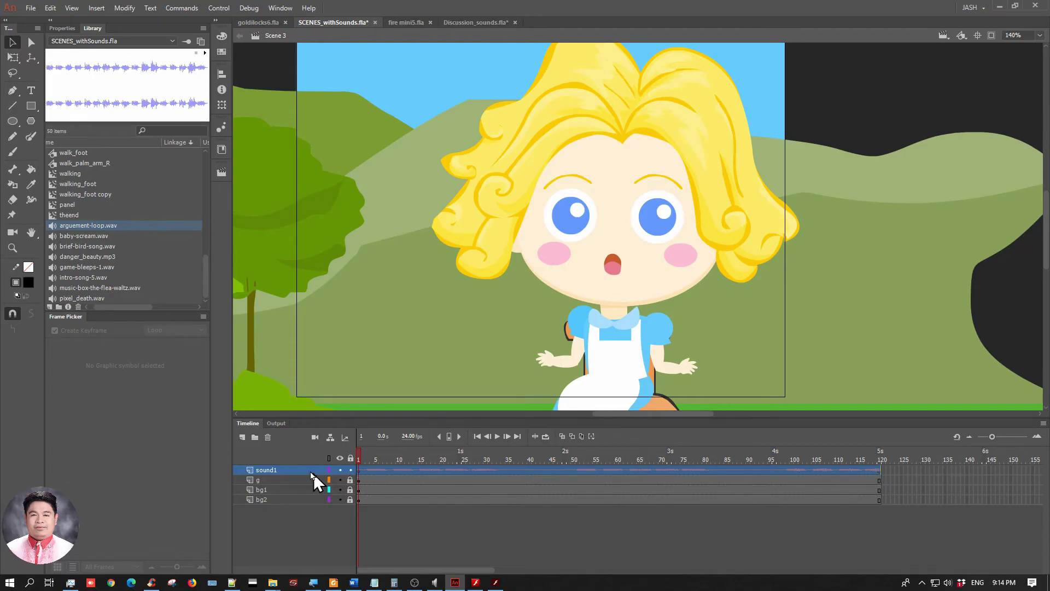
Add another layer above sound1 and name it sound2
click(241, 438)
double_click(272, 469)
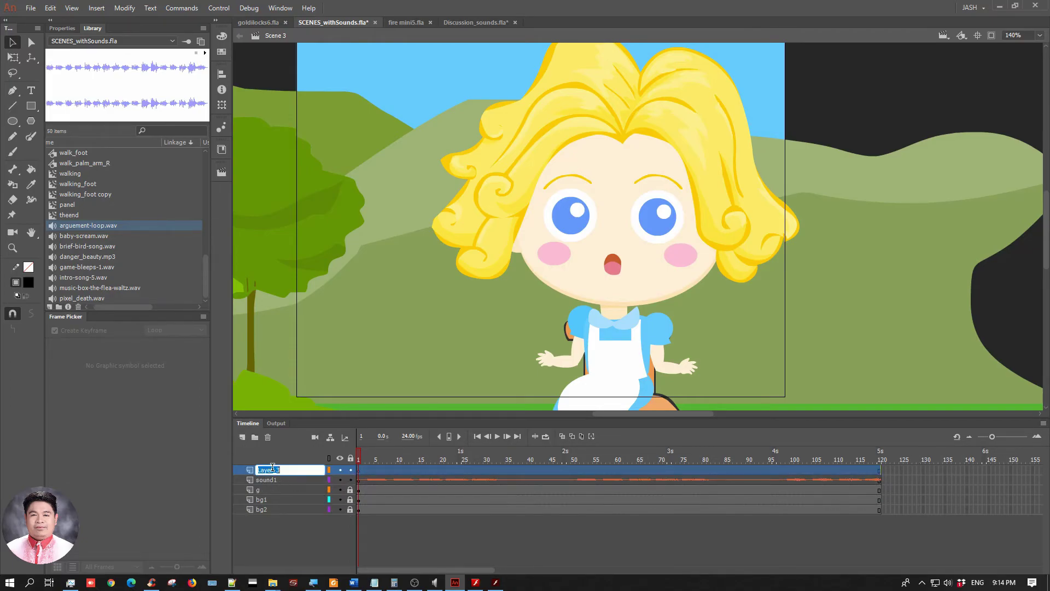
text(sound2)
key(Return)
Preview baby-scream.wav in the library and place it on the sound2 layer of Scene 3
click(62, 238)
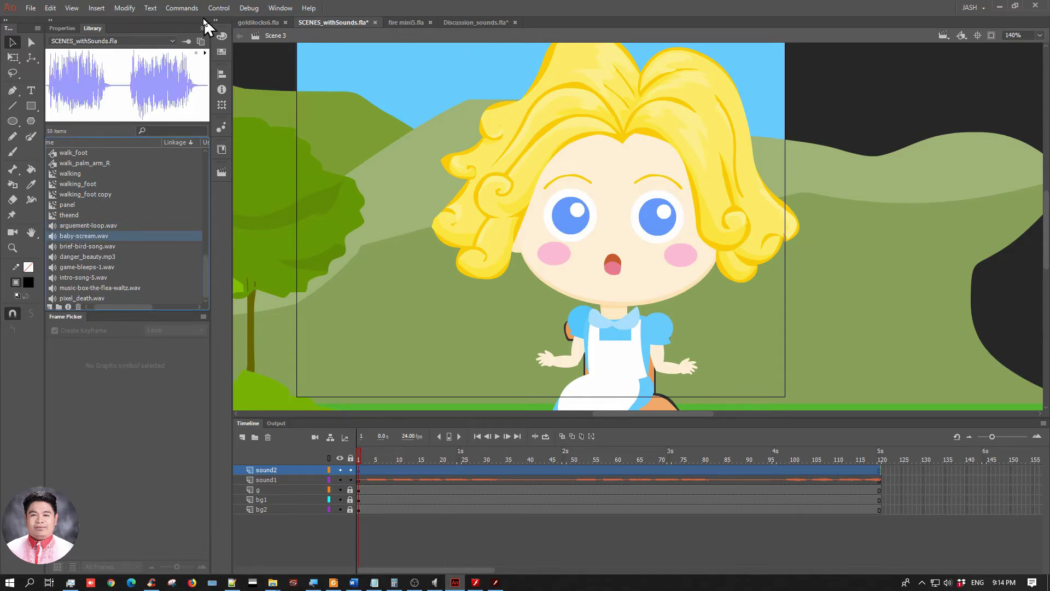
click(205, 53)
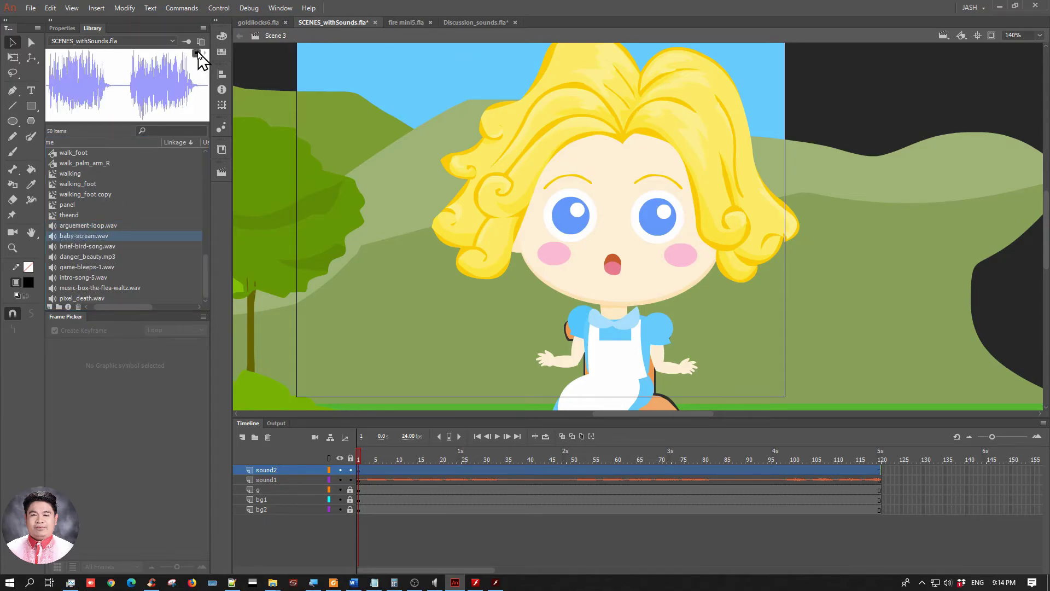
drag(63, 231, 417, 267)
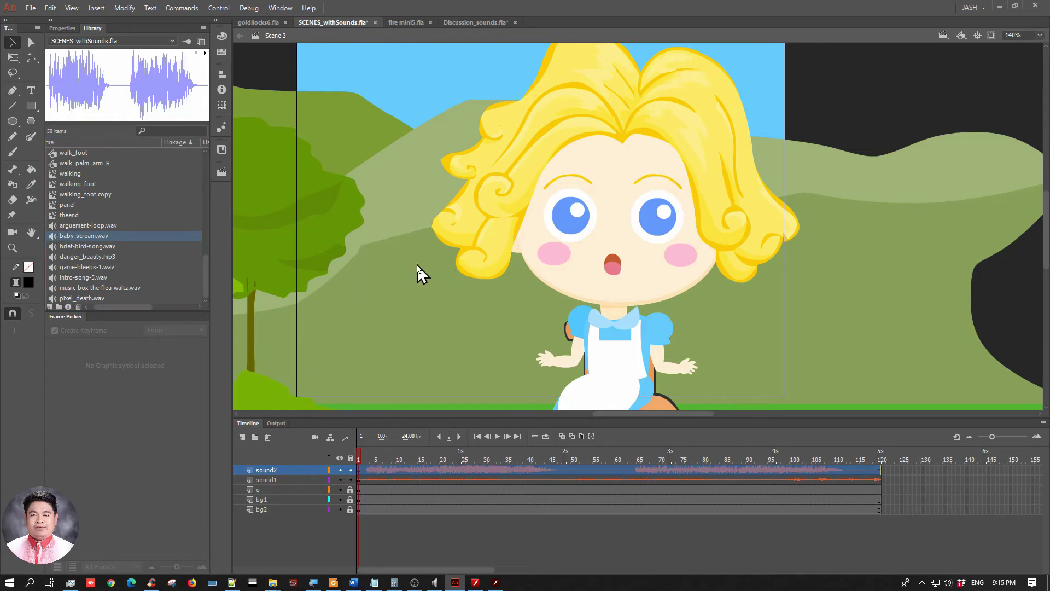
click(423, 546)
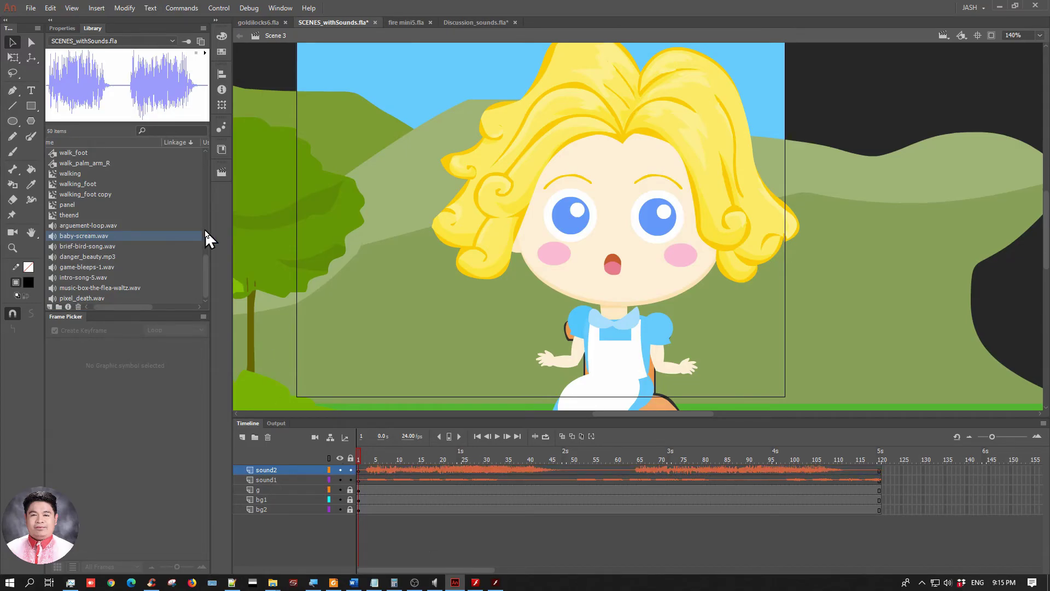
Open Scene 4 and lock its text layer
click(221, 173)
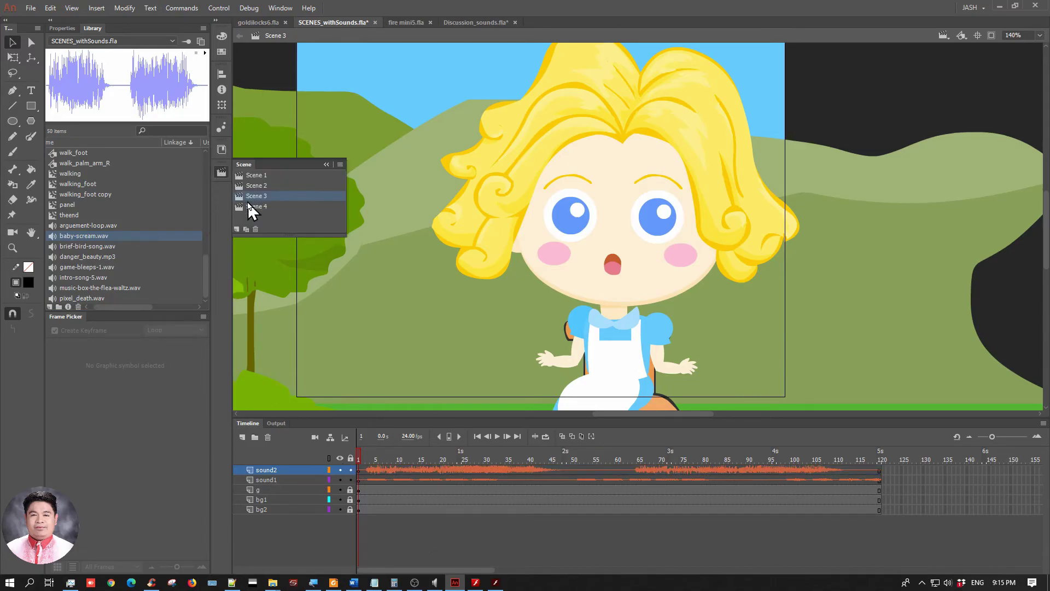
click(249, 208)
key(space)
drag(414, 363, 933, 365)
drag(464, 338, 552, 333)
drag(591, 570, 394, 577)
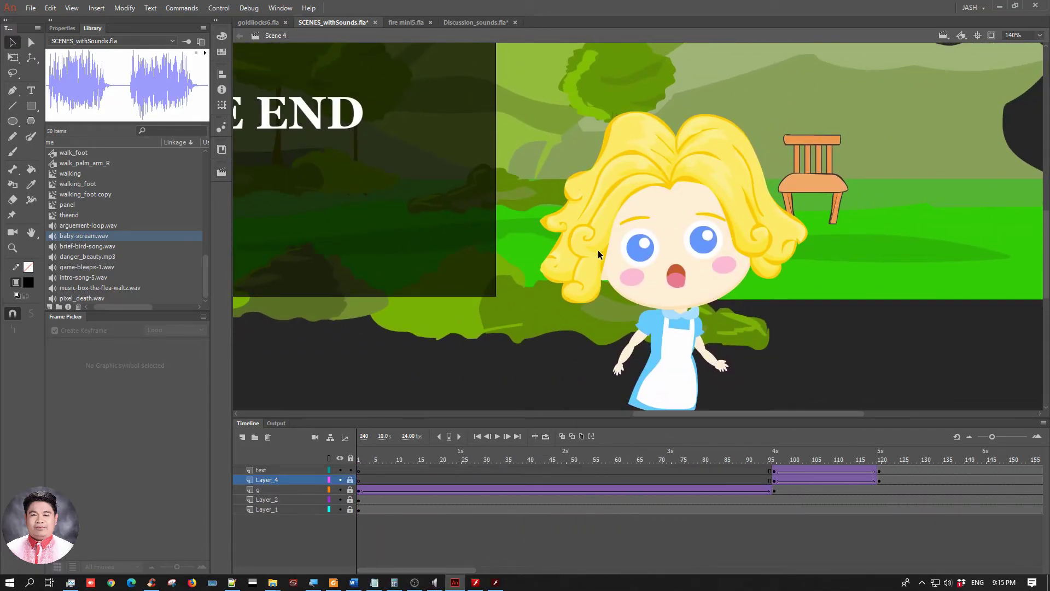
key(ctrl+minus)
drag(426, 310, 509, 370)
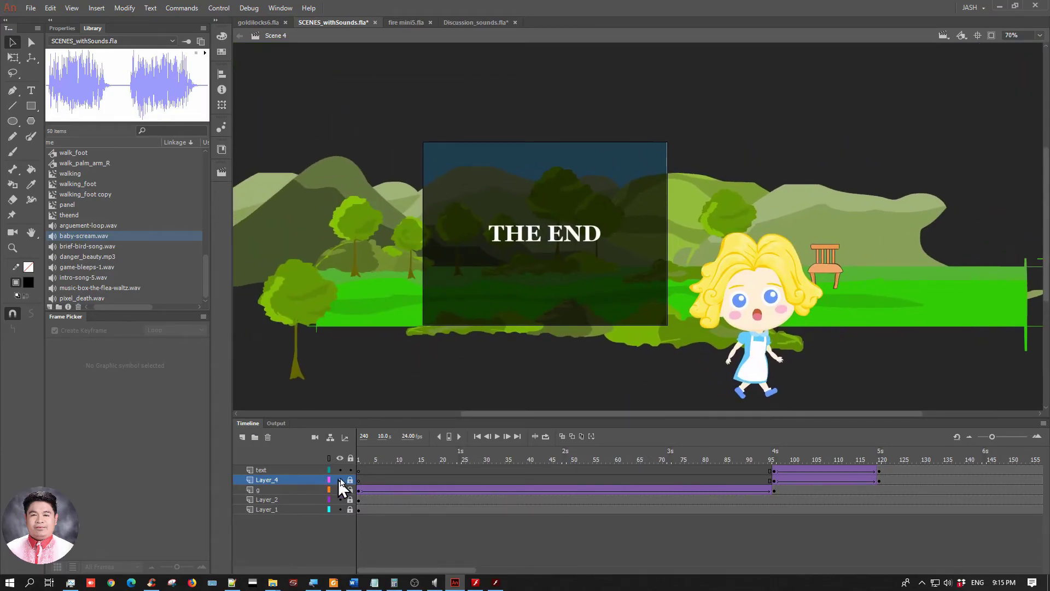
click(350, 470)
Add a new layer at the top of Scene 4's layer stack and name it sound1
click(242, 437)
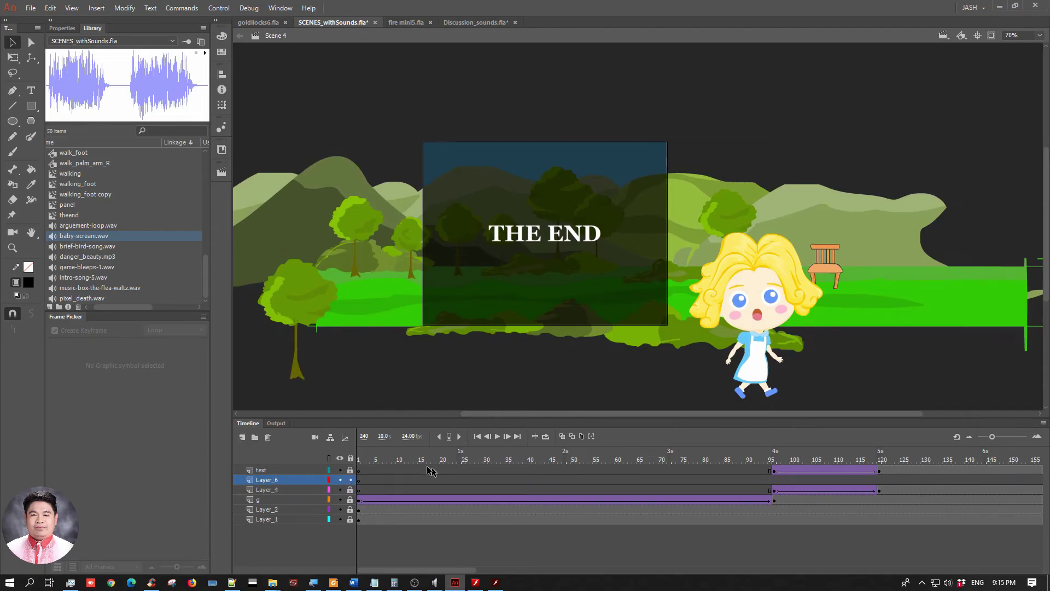
drag(288, 478, 288, 466)
double_click(279, 470)
text(sou)
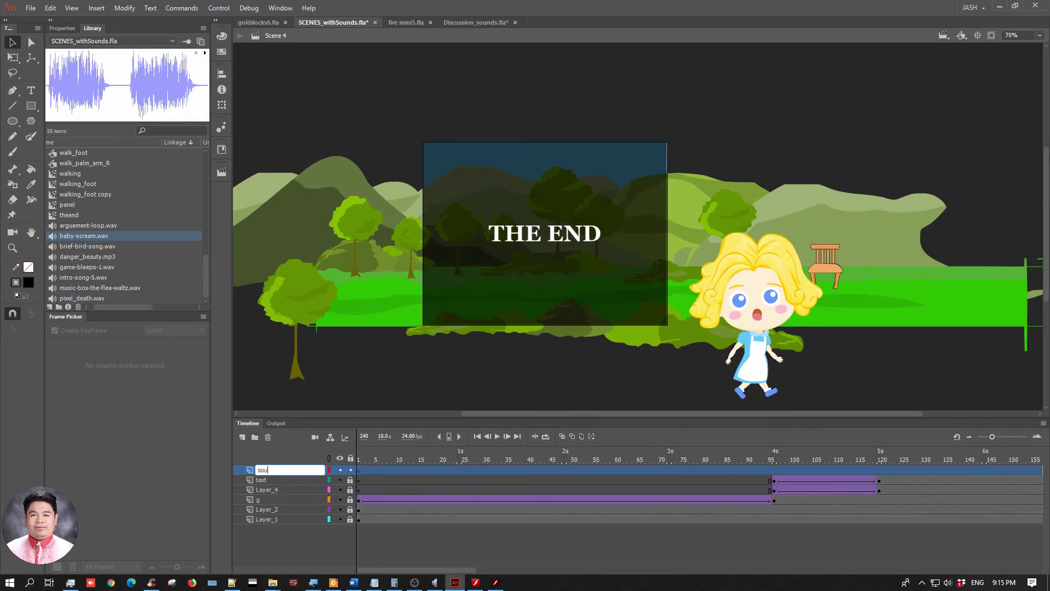
text(nd1)
key(Return)
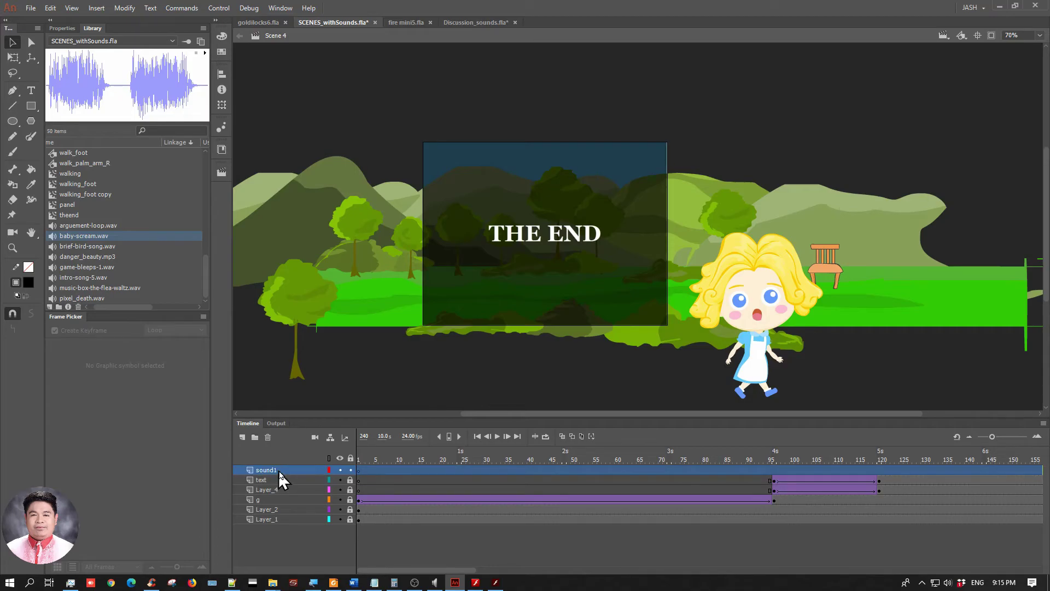
click(406, 529)
Preview pixel_death.wav in the library and place it on Scene 4's sound1 layer starting at frame 1
click(359, 472)
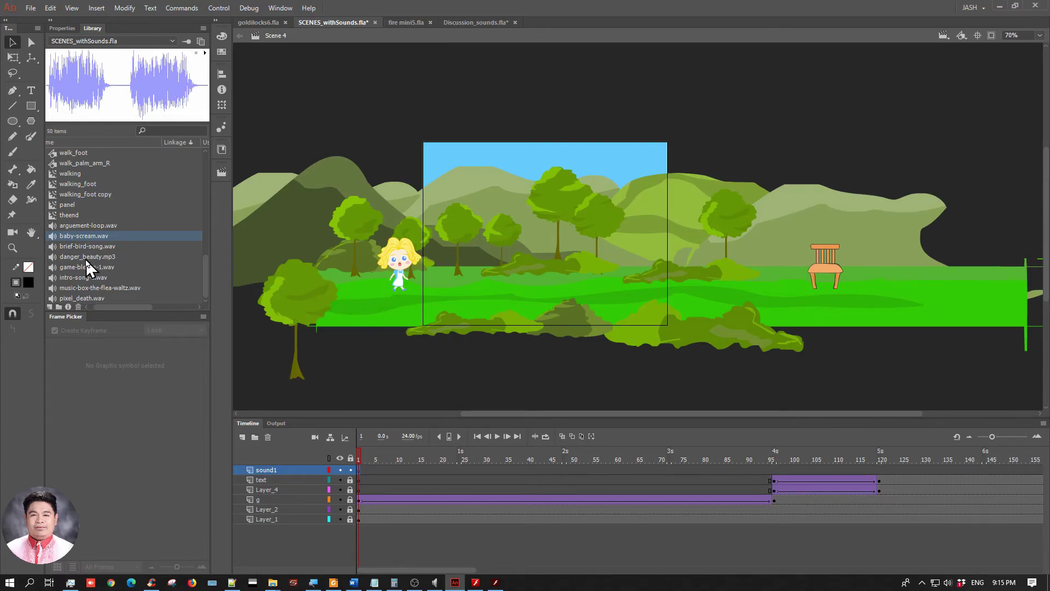
click(102, 226)
click(109, 288)
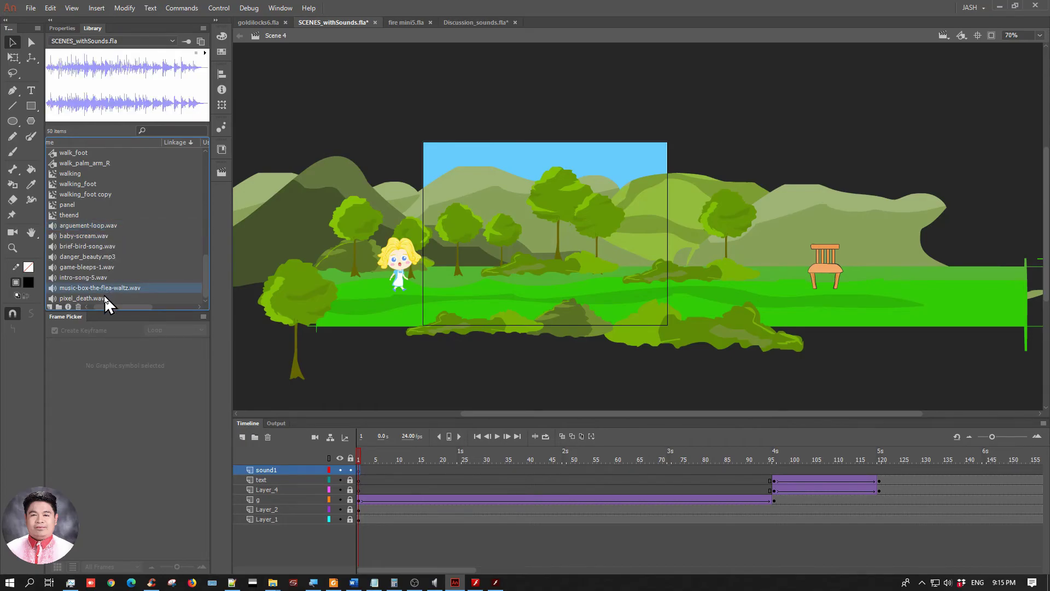
click(104, 298)
click(206, 53)
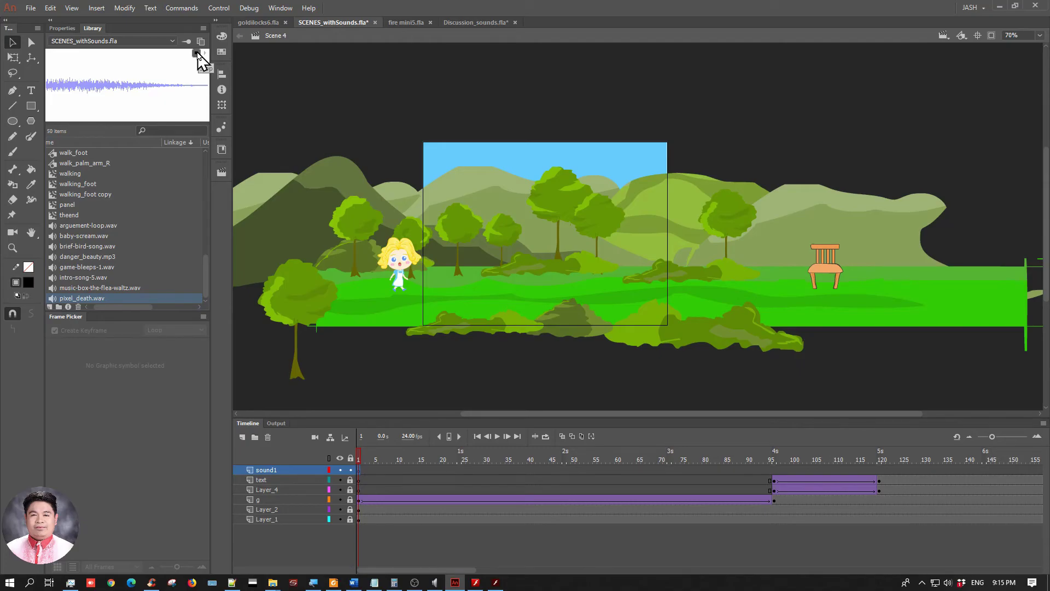
drag(81, 300, 541, 242)
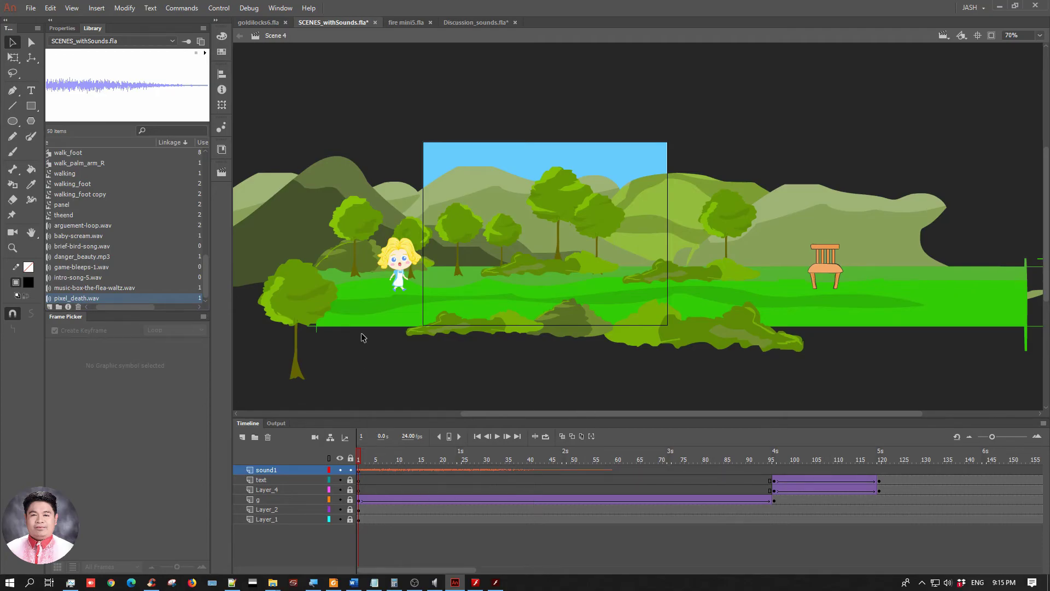
Move the playhead to frame 96 in Scene 4 and add a layer named sound2 above sound1
drag(358, 451, 773, 459)
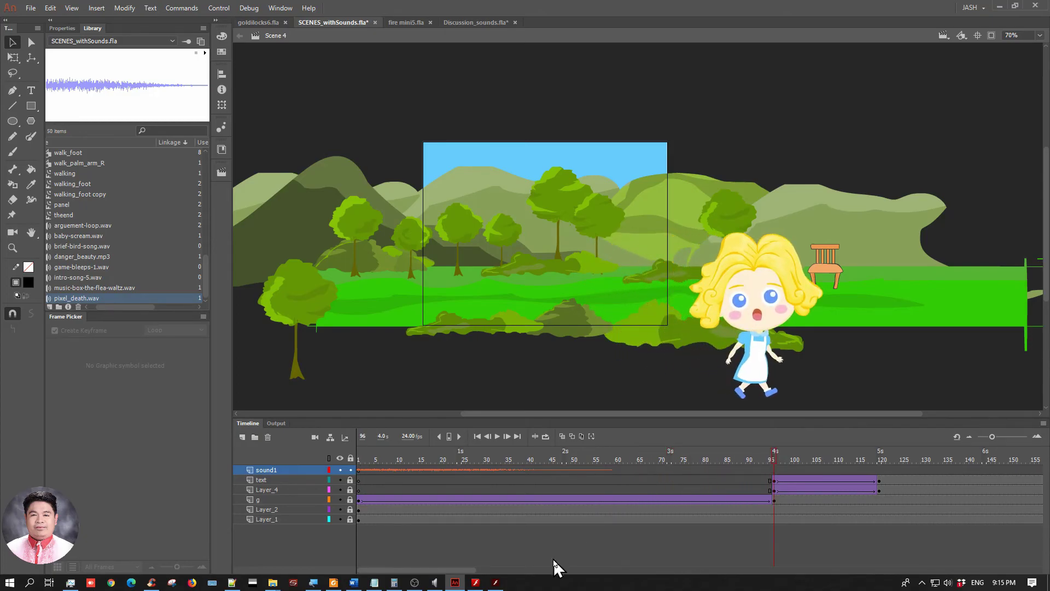
click(242, 437)
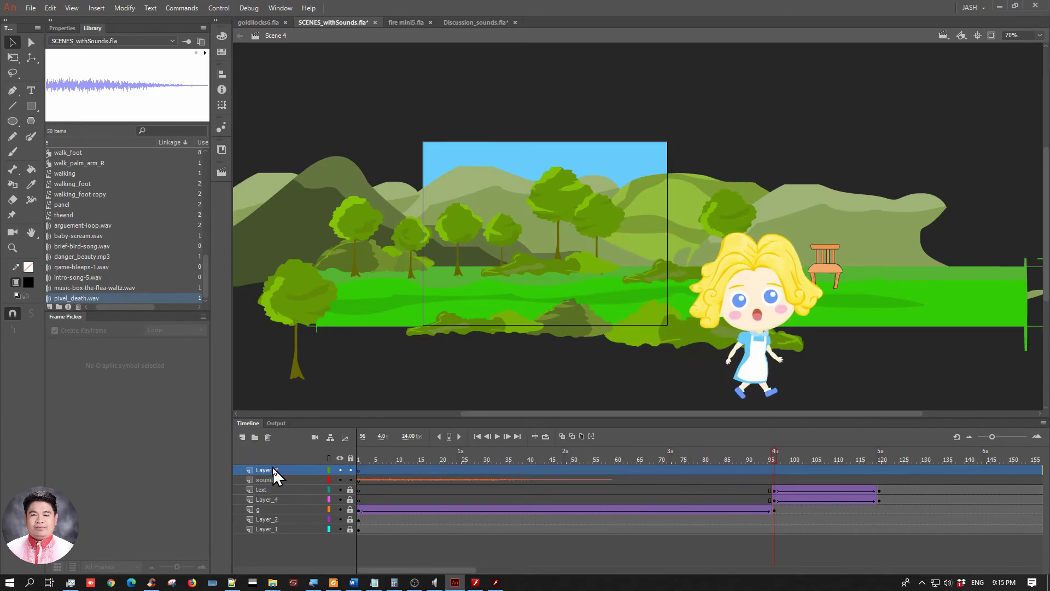
double_click(272, 469)
text(sound)
key(Return)
Insert a keyframe at frame 96 on the sound2 layer, where the ending text begins
click(765, 472)
click(767, 478)
click(773, 470)
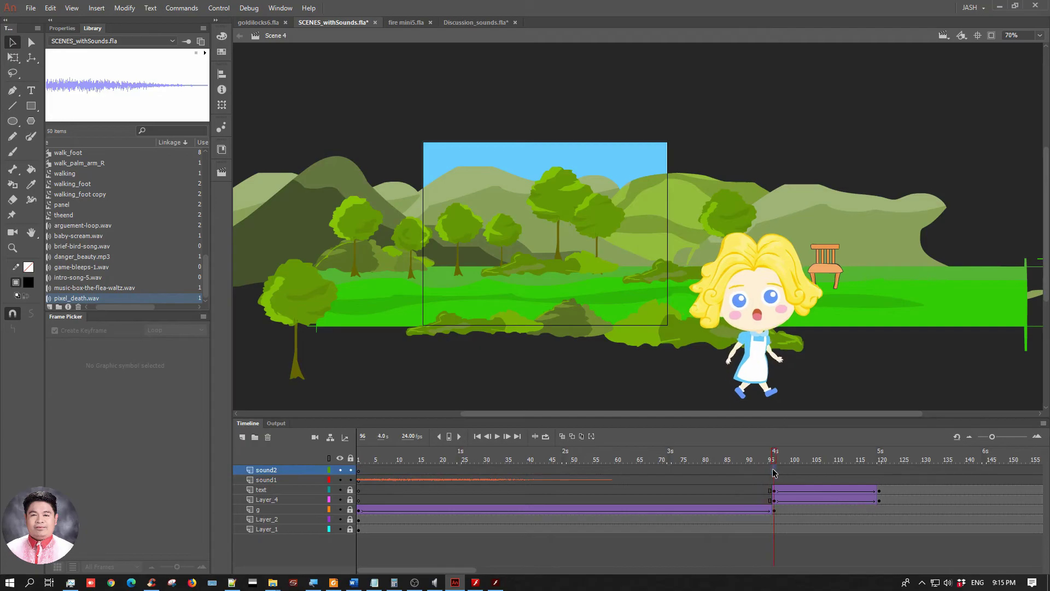
right_click(773, 470)
click(821, 241)
Place music-box-the-flea-waltz.wav from the library on the sound2 layer at the frame 96 keyframe
click(117, 288)
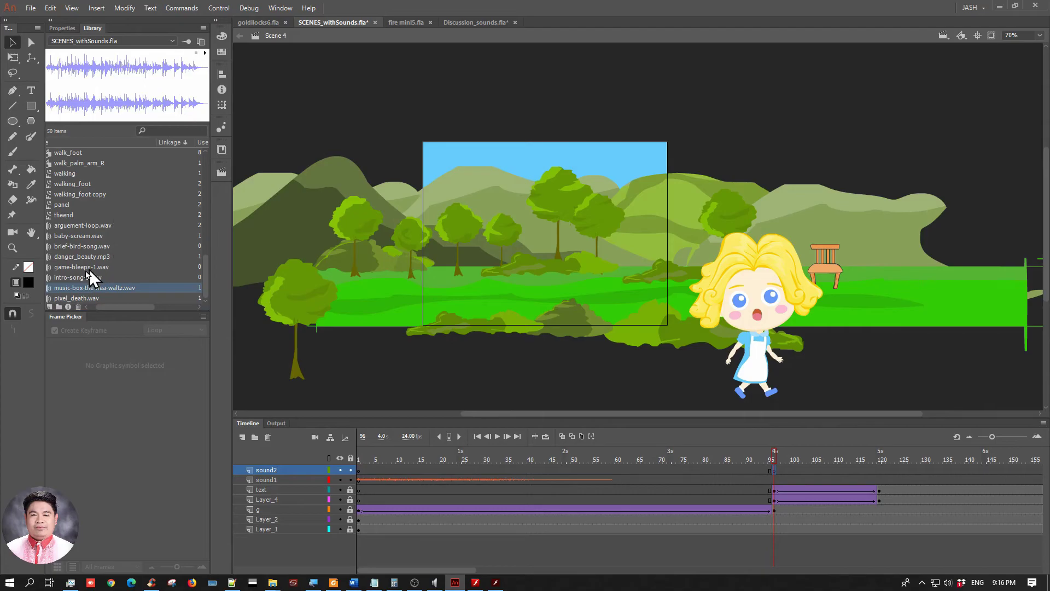
drag(71, 290, 595, 268)
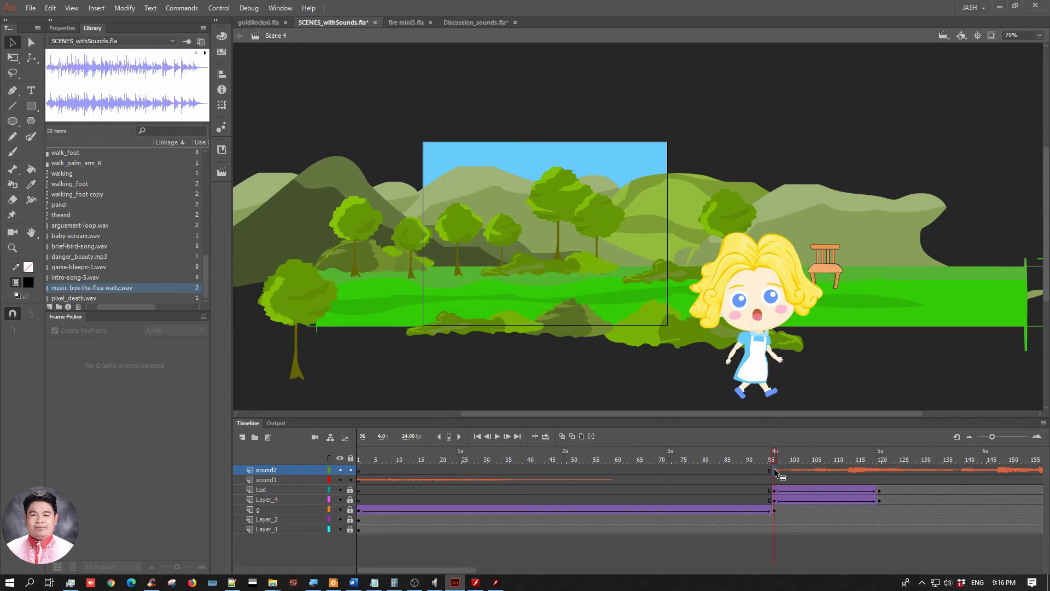
key(ctrl+z)
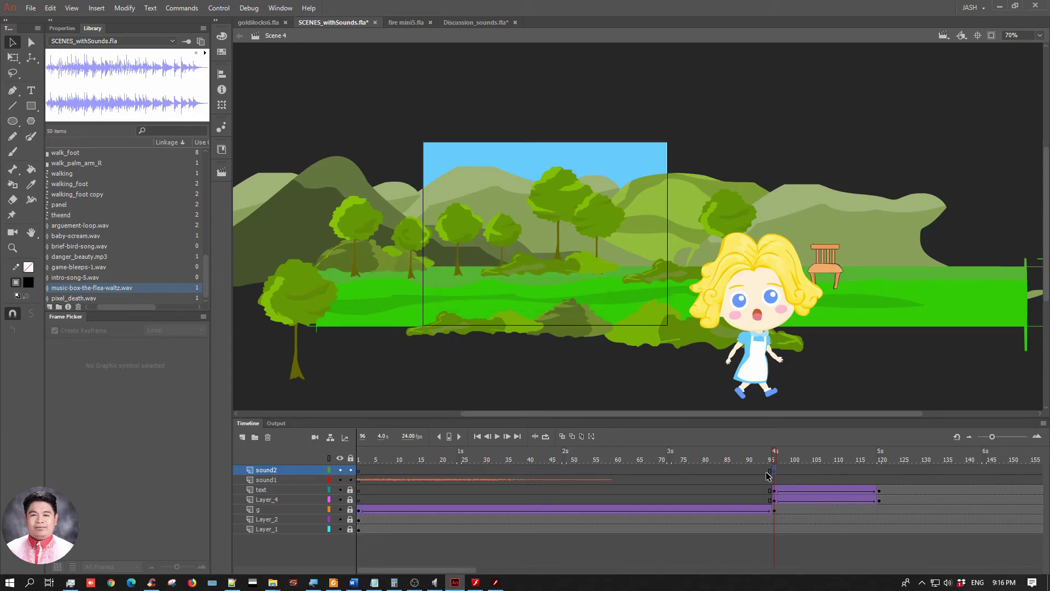
click(764, 467)
click(776, 471)
drag(68, 288, 571, 260)
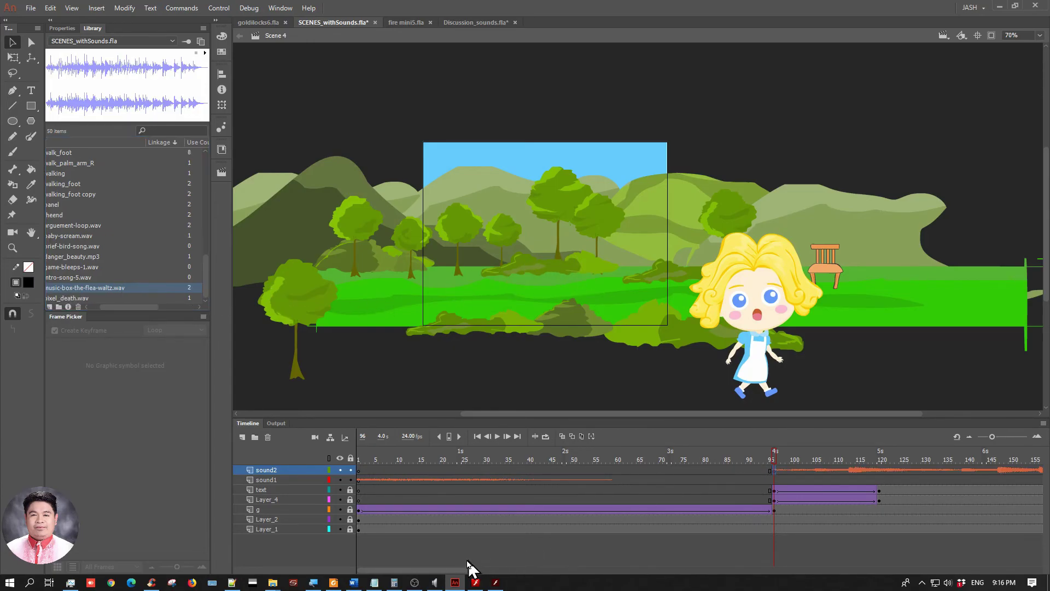
Save the SCENES_withSounds.fla document
drag(462, 570, 421, 572)
key(ctrl+s)
click(221, 173)
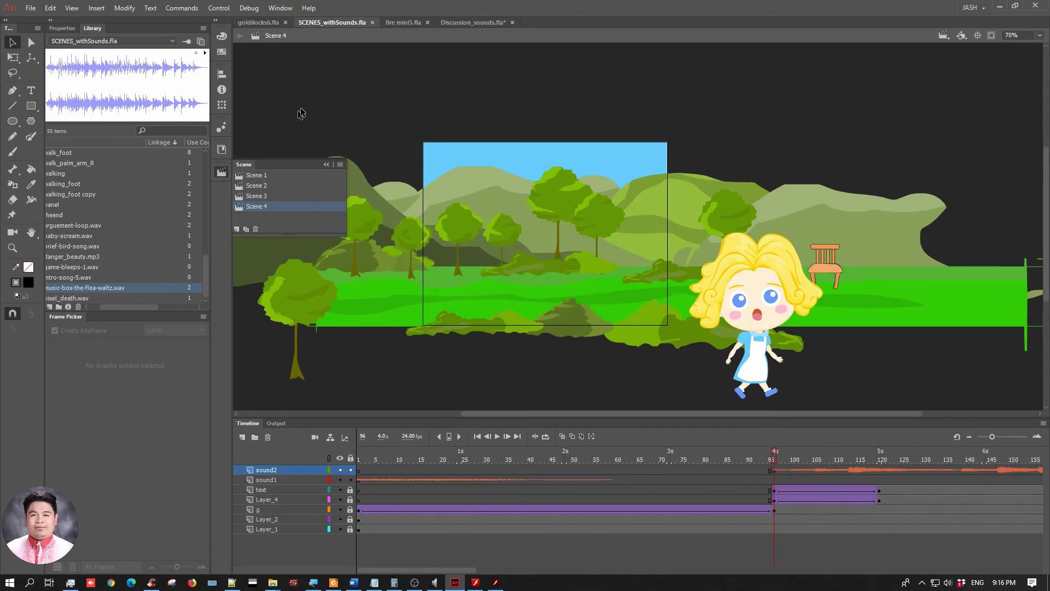
click(315, 127)
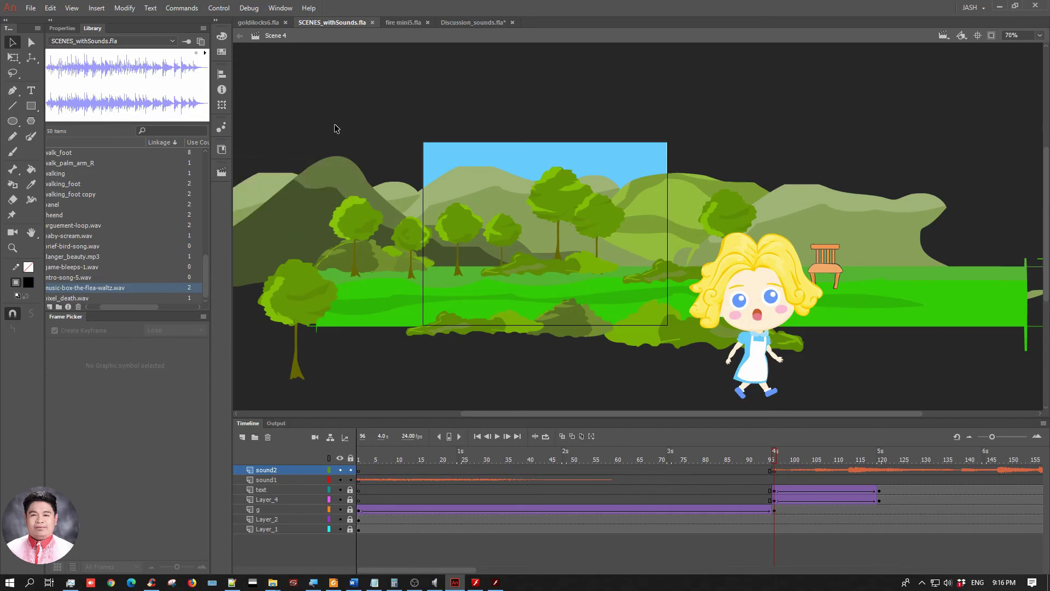
Test the movie through to THE END screen to check the sounds, and close the preview
key(ctrl+Return)
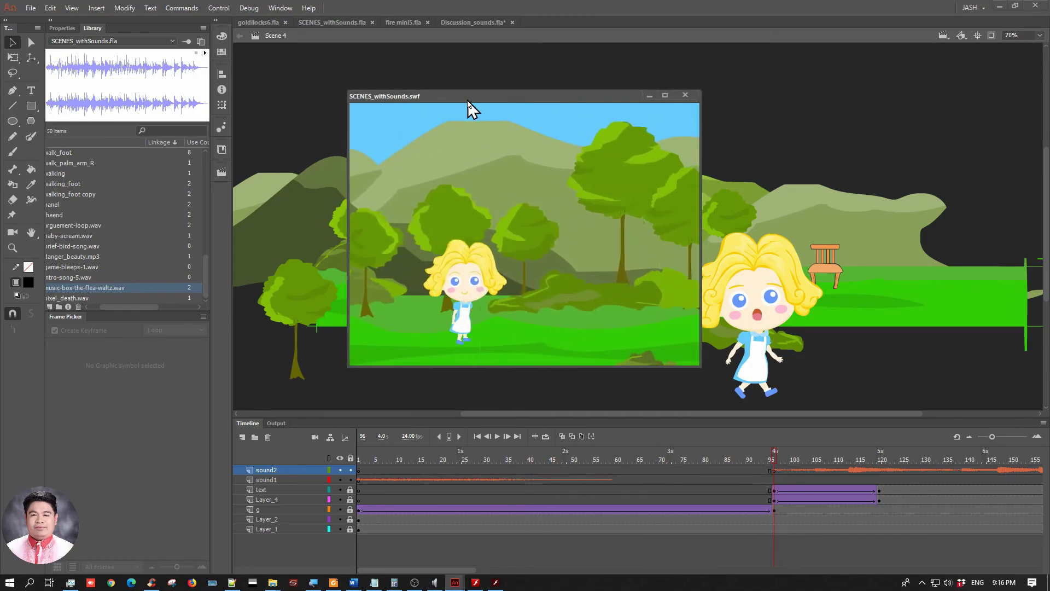
drag(467, 104, 472, 104)
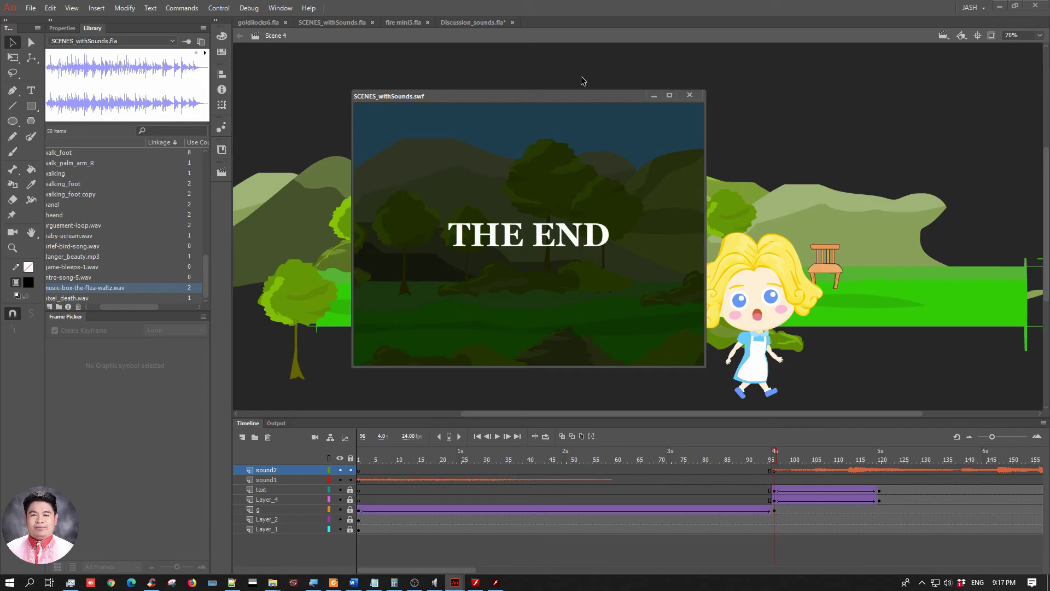
click(689, 95)
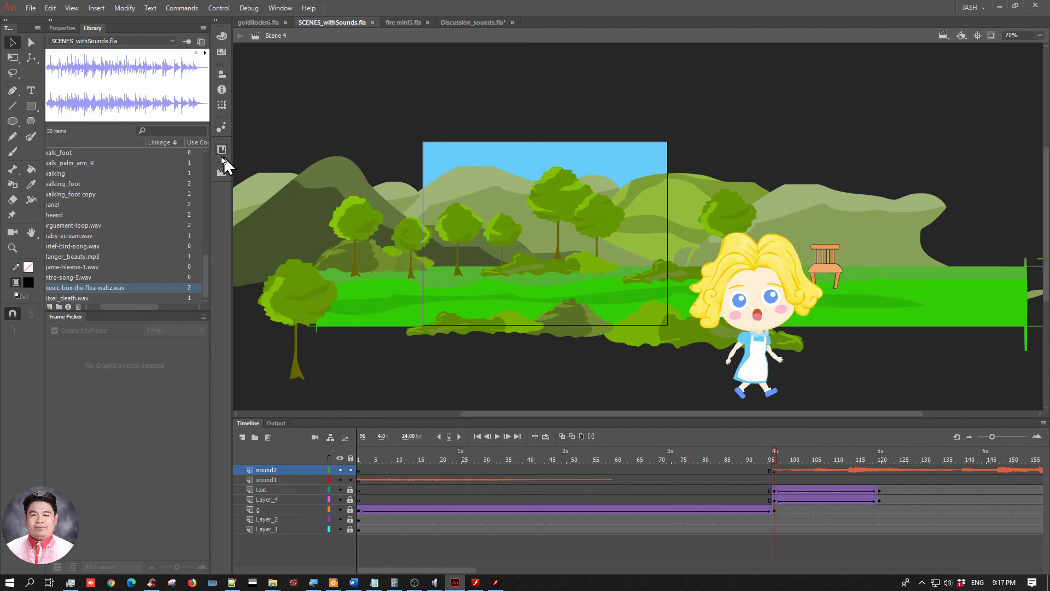
Open Scene 1 for editing
click(221, 173)
click(256, 176)
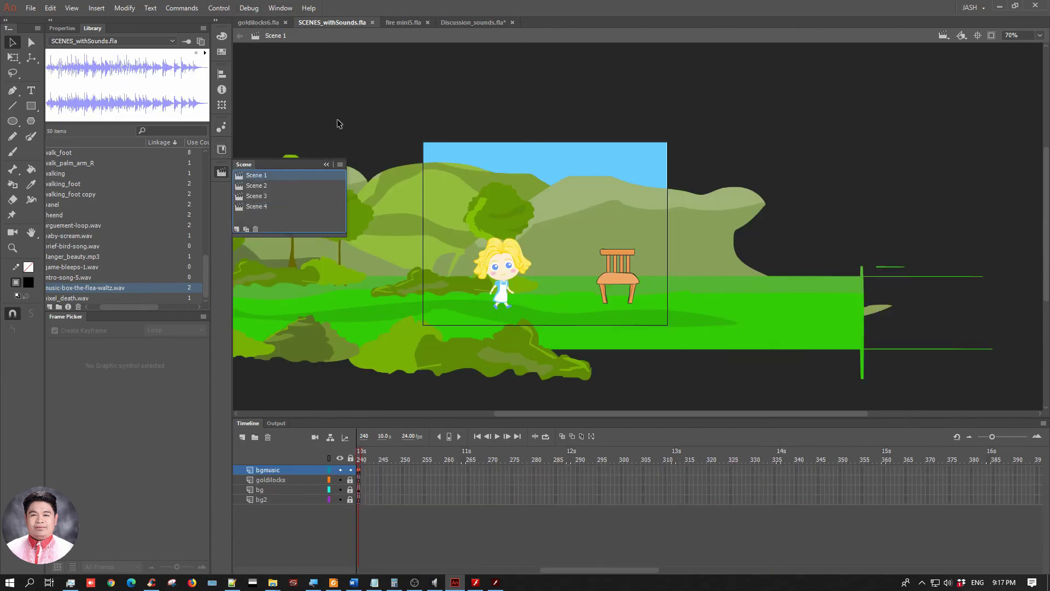